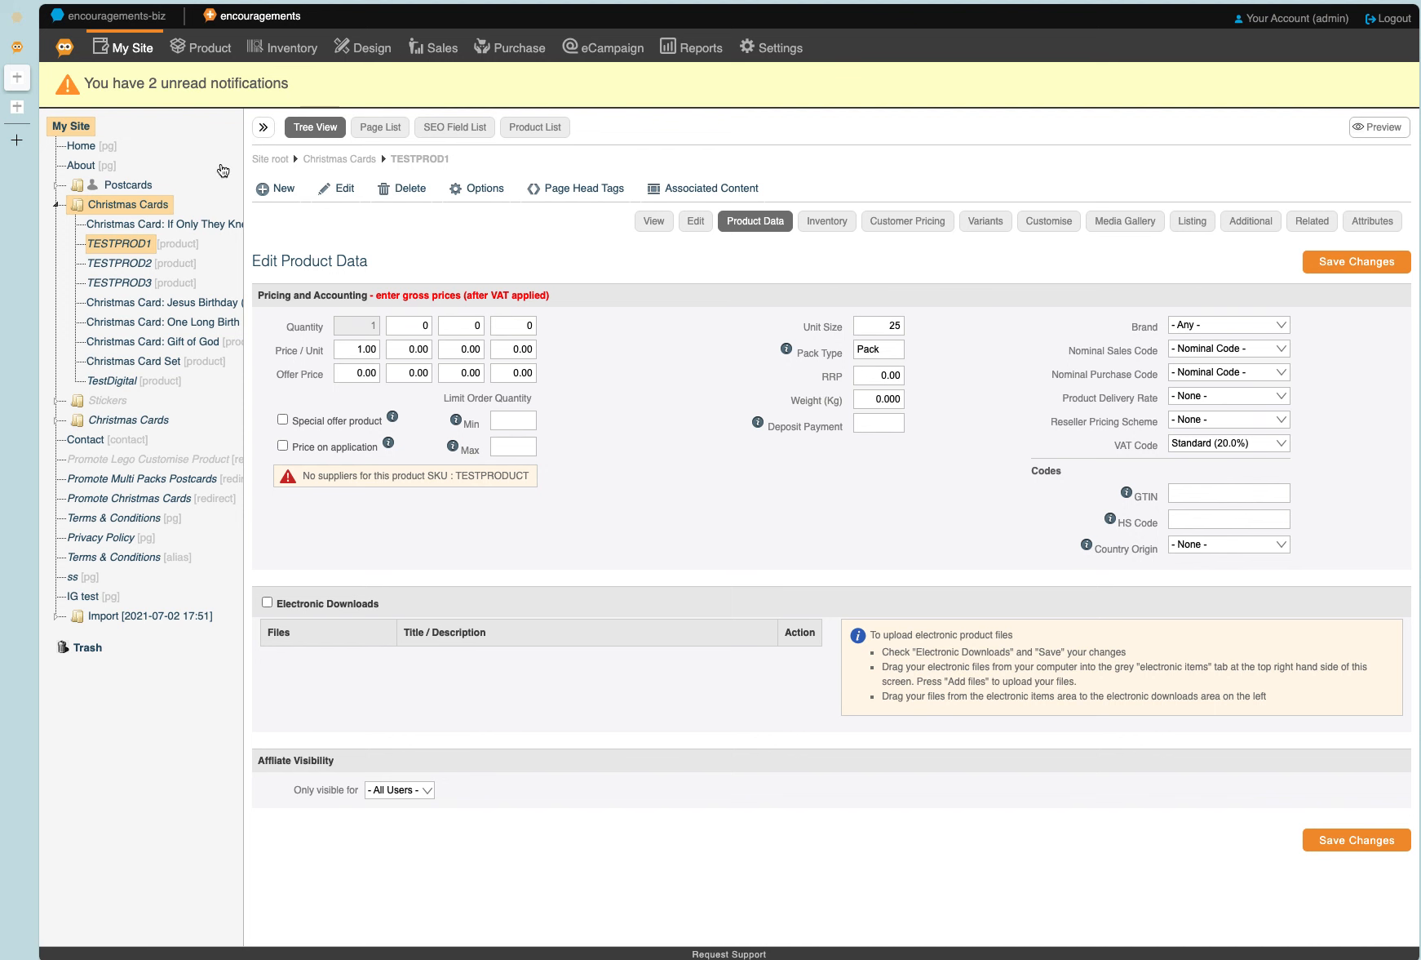
Open the MC Inventory stock list and review the stock record for SKU TESTPRODUCT.
left_click(17, 51)
mouse_move(279, 61)
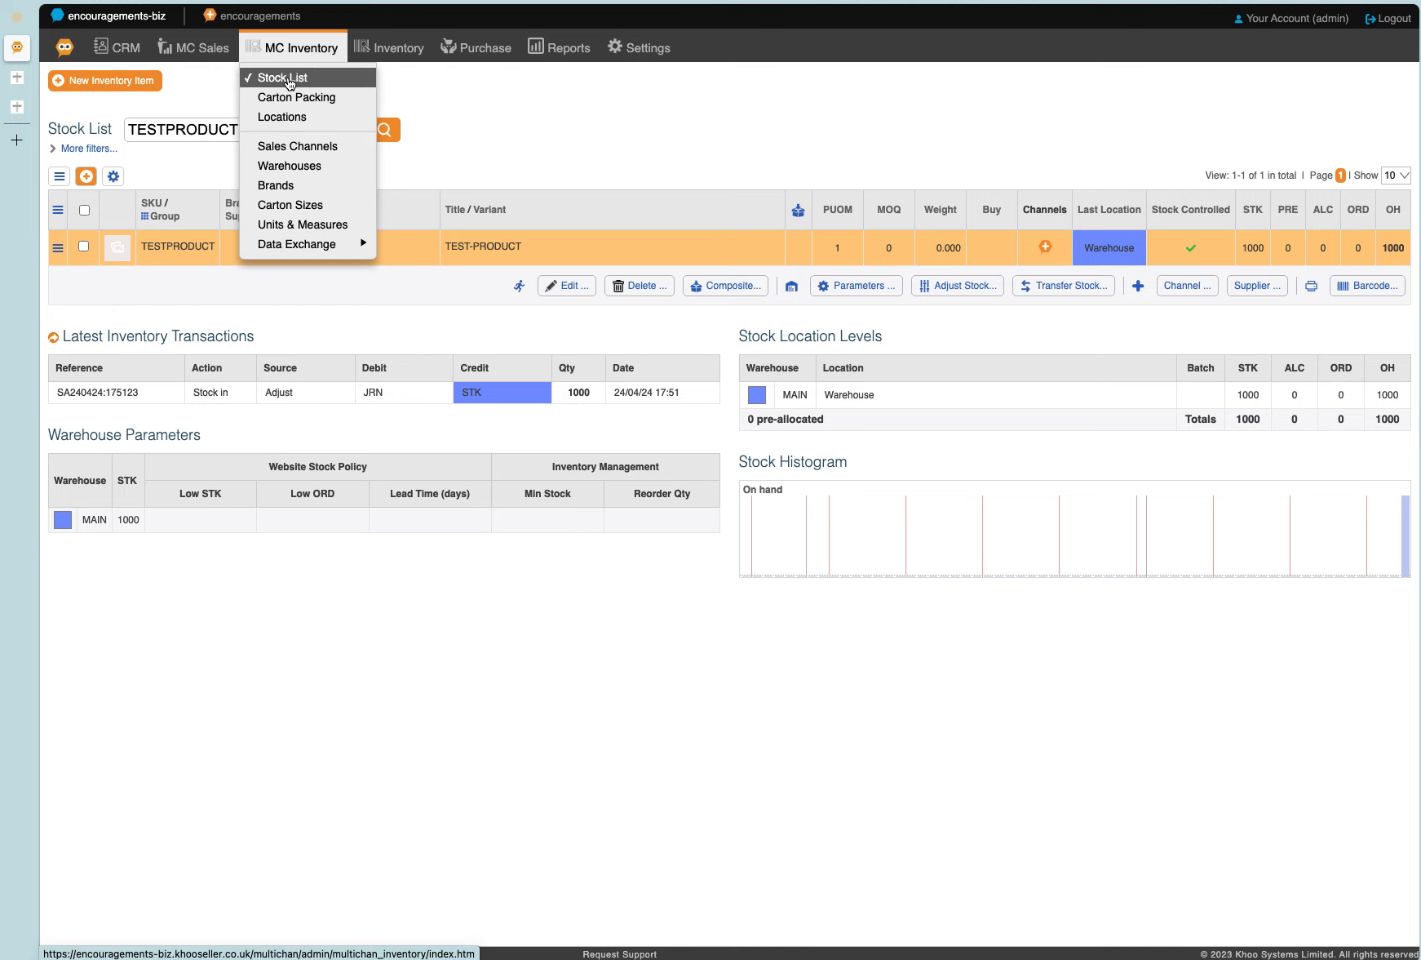
left_click_drag(247, 132, 116, 128)
key("super+c")
left_click(189, 160)
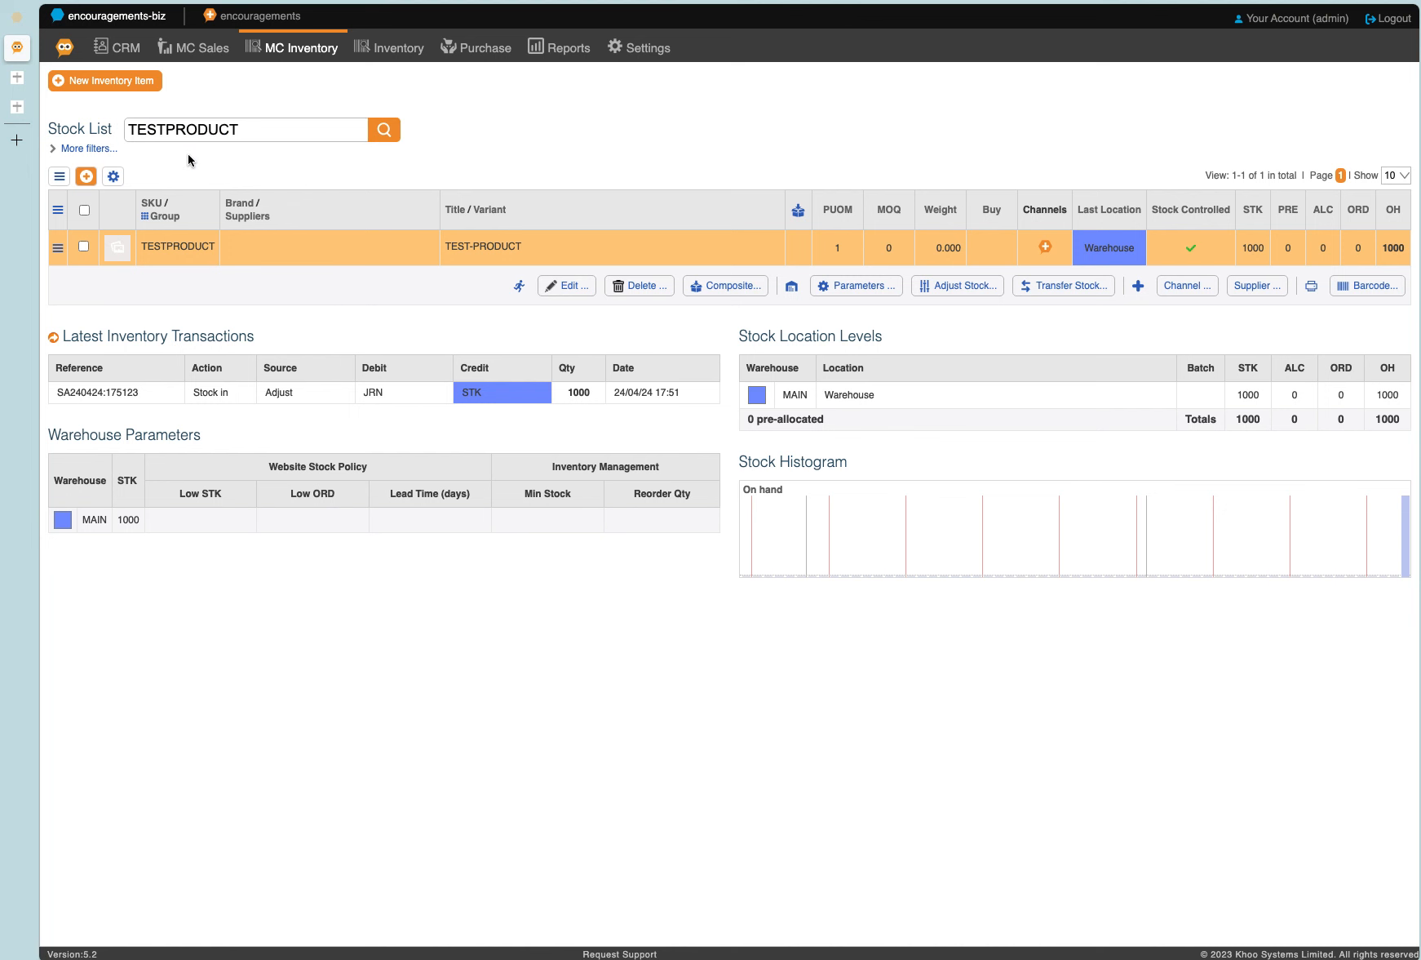
Return to TESTPROD1's product data and check its unit size and pack type.
key("ctrl+Tab")
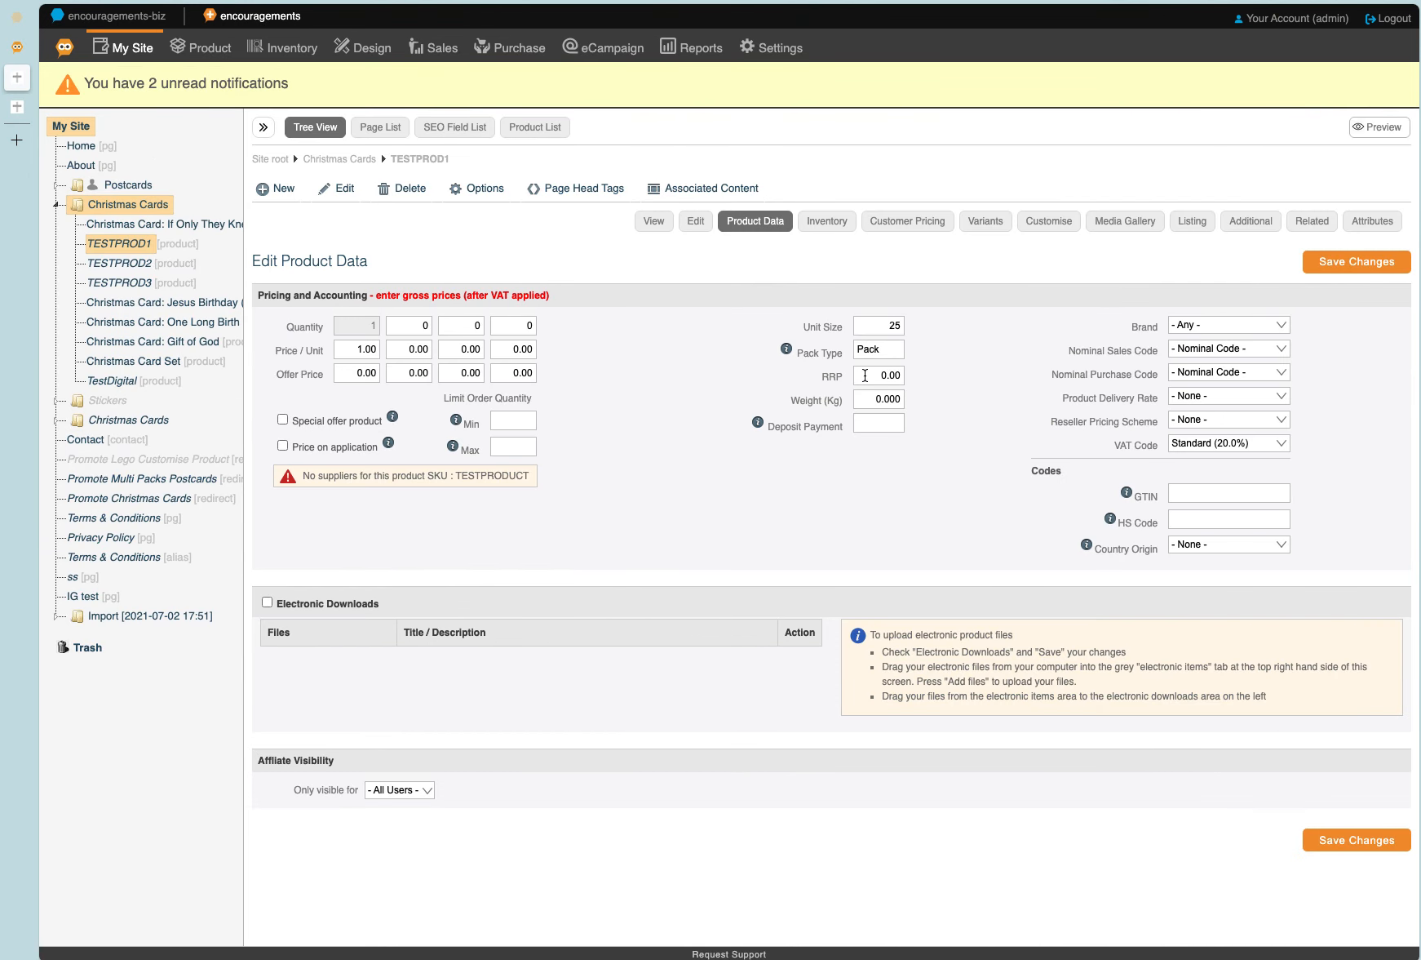
mouse_move(894, 349)
left_mouse_down()
mouse_move(849, 351)
mouse_move(913, 328)
left_mouse_up()
left_click(717, 367)
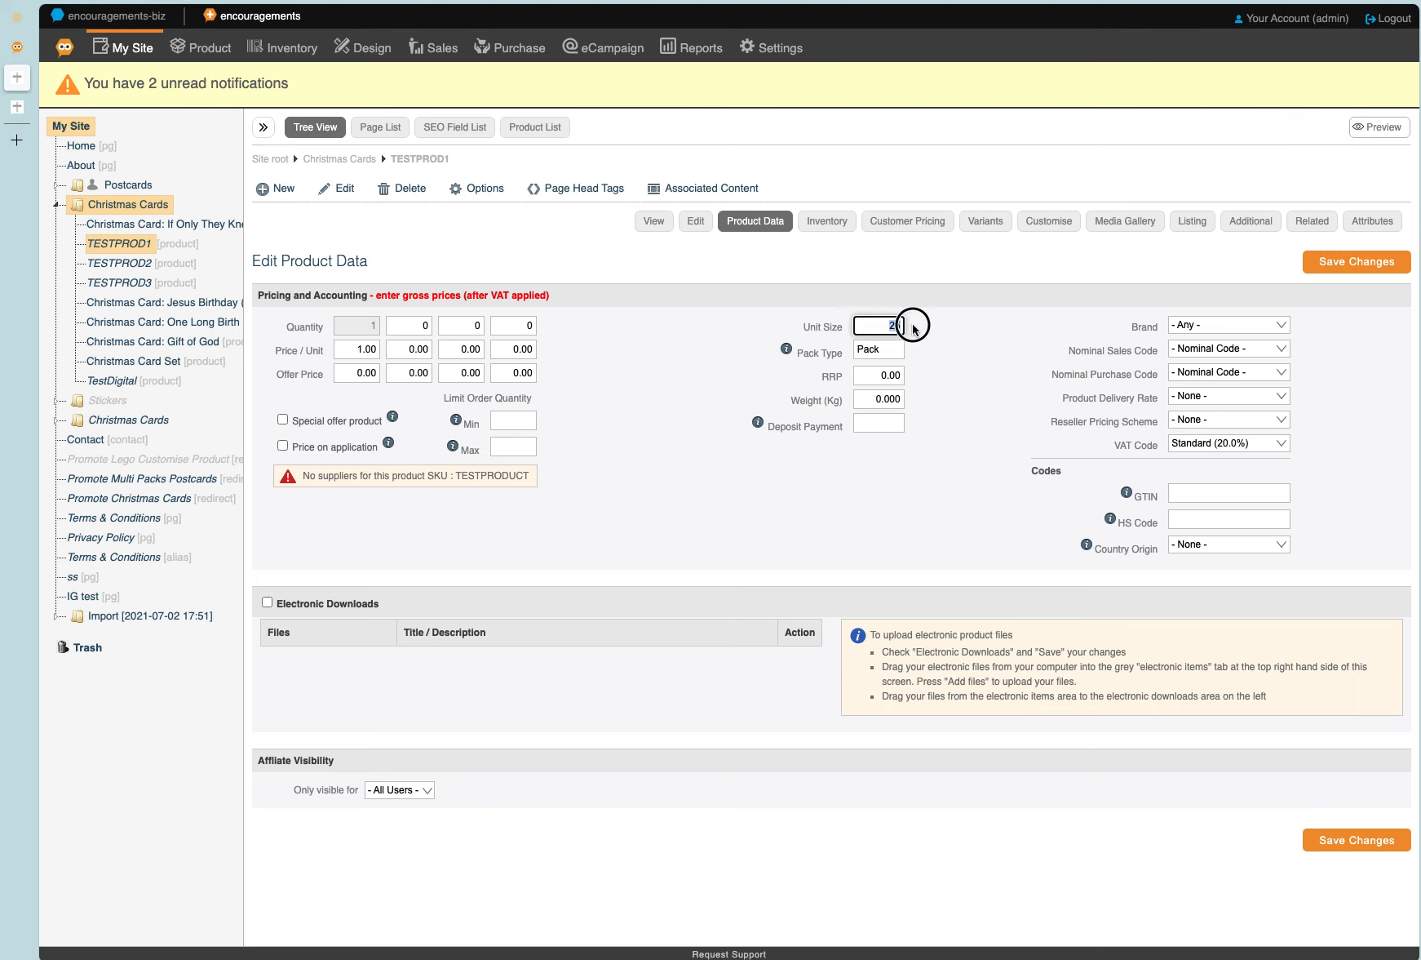
left_click(914, 330)
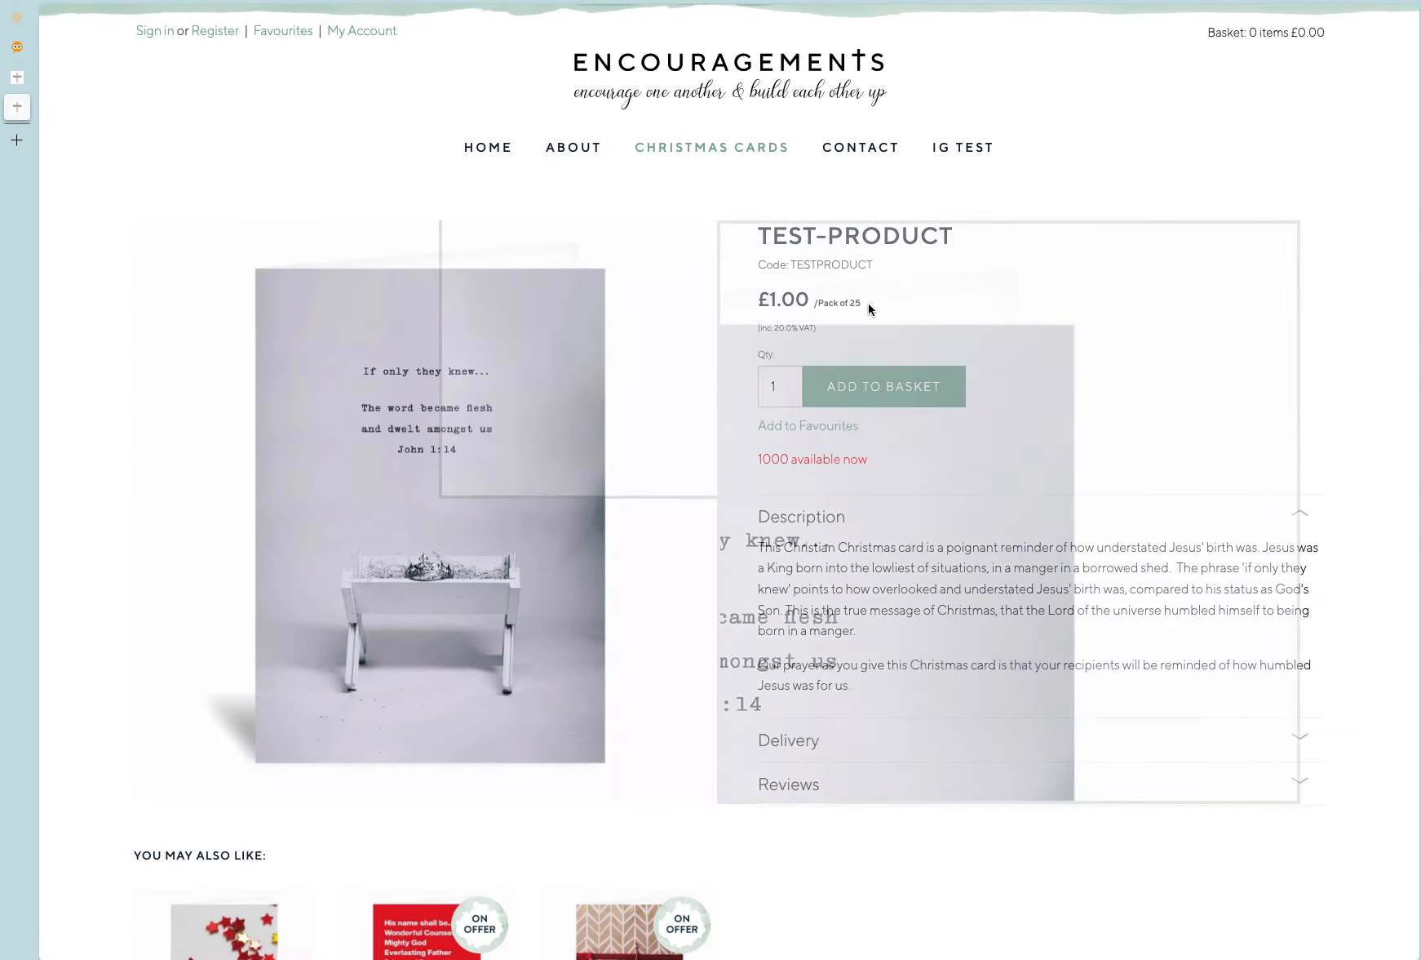
On the TEST-PRODUCT store page, add one pack to the basket, view the basket and return to the product page.
left_click_drag(869, 308, 820, 306)
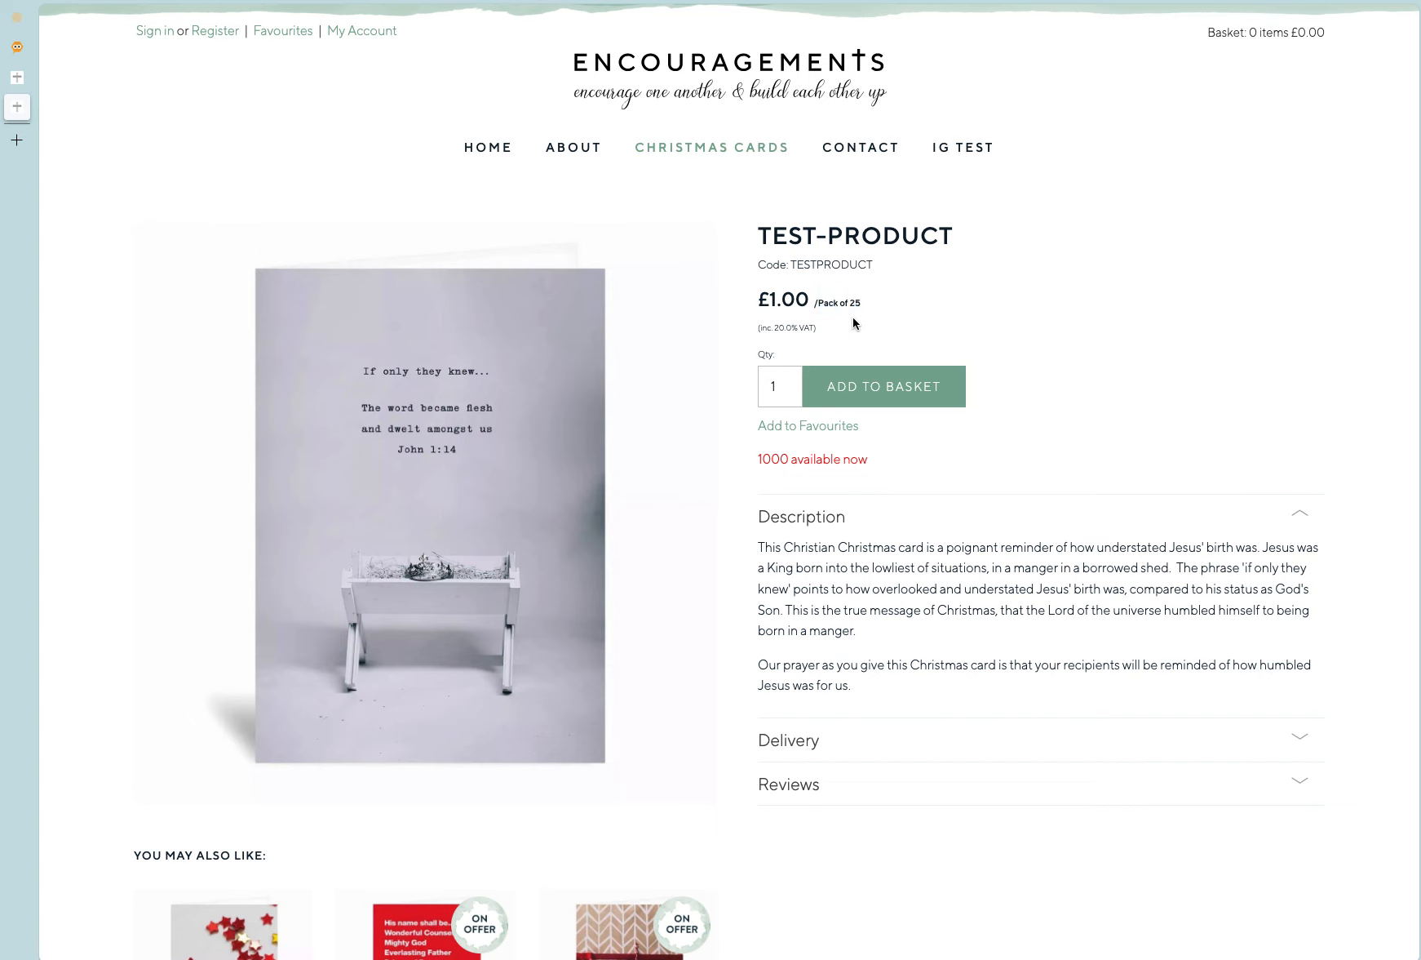
left_click(871, 384)
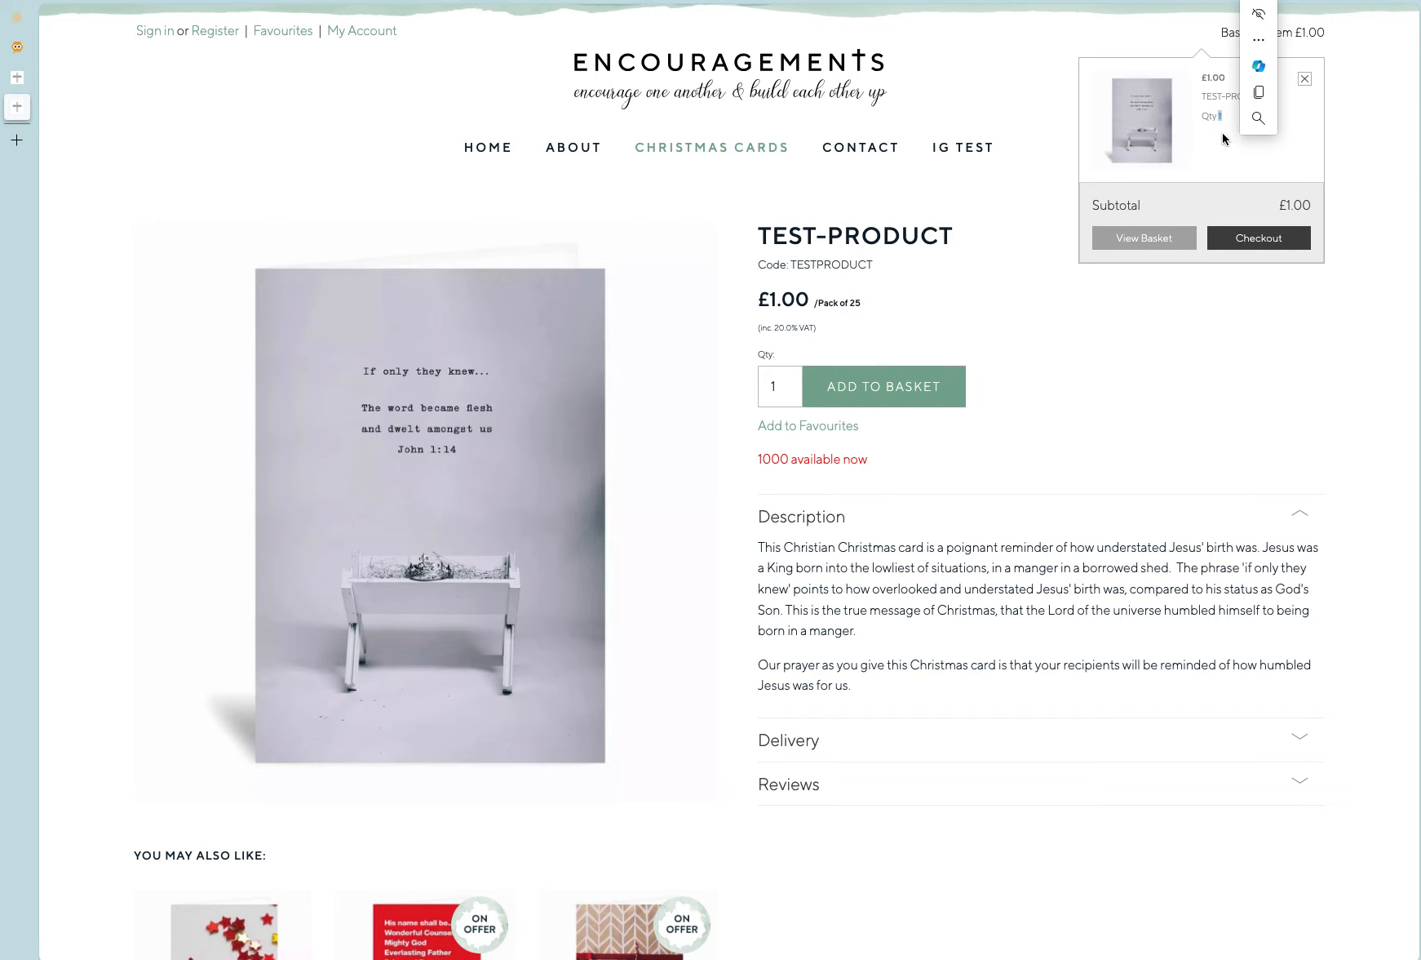
double_click(767, 462)
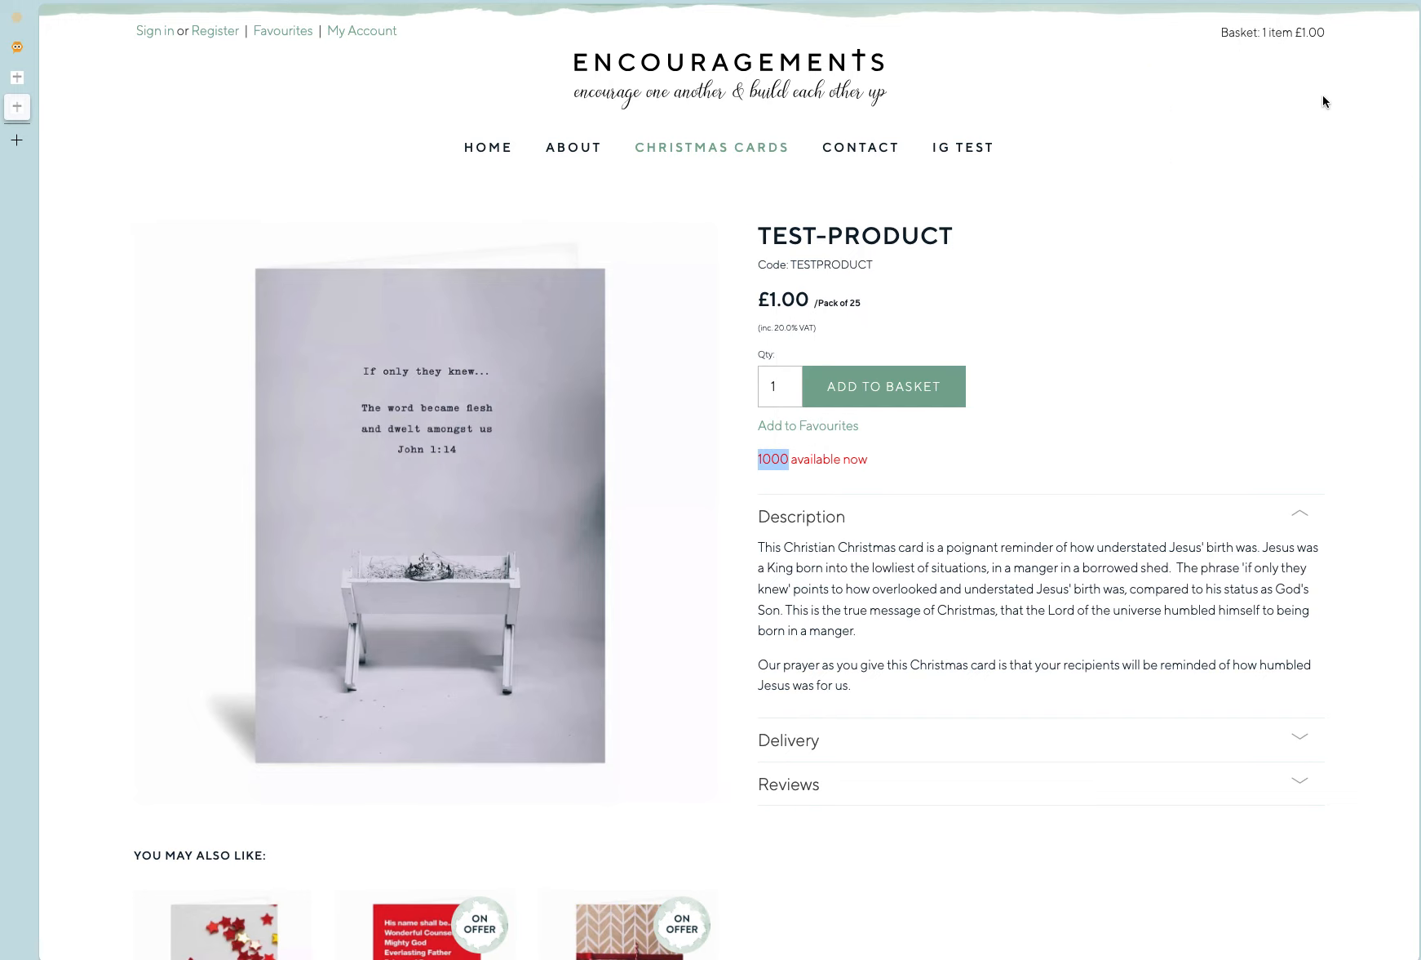
left_click(1311, 38)
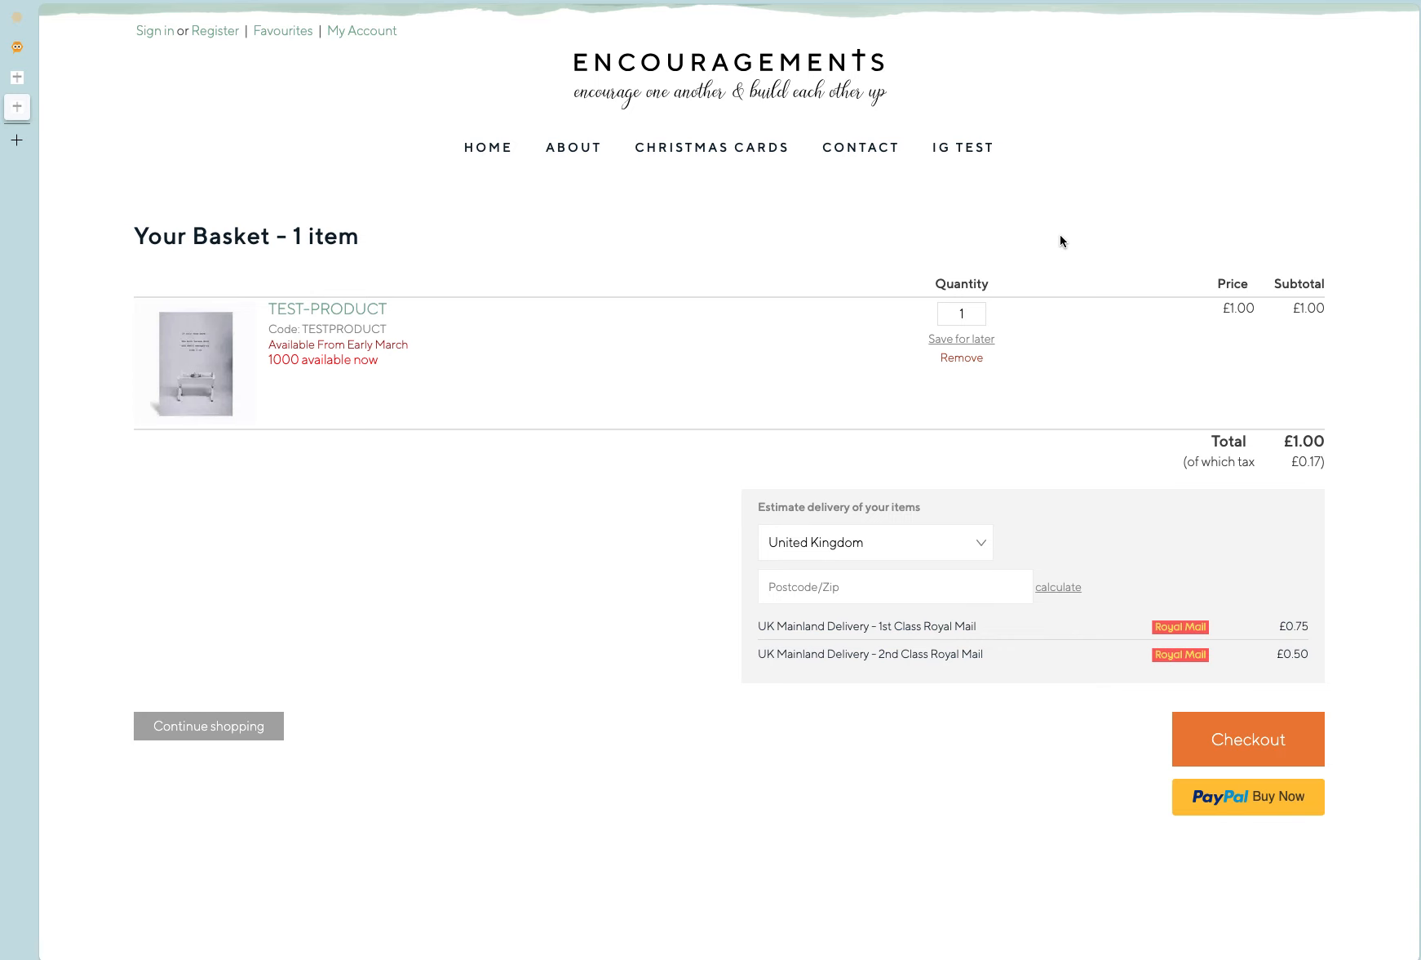
key("super+[")
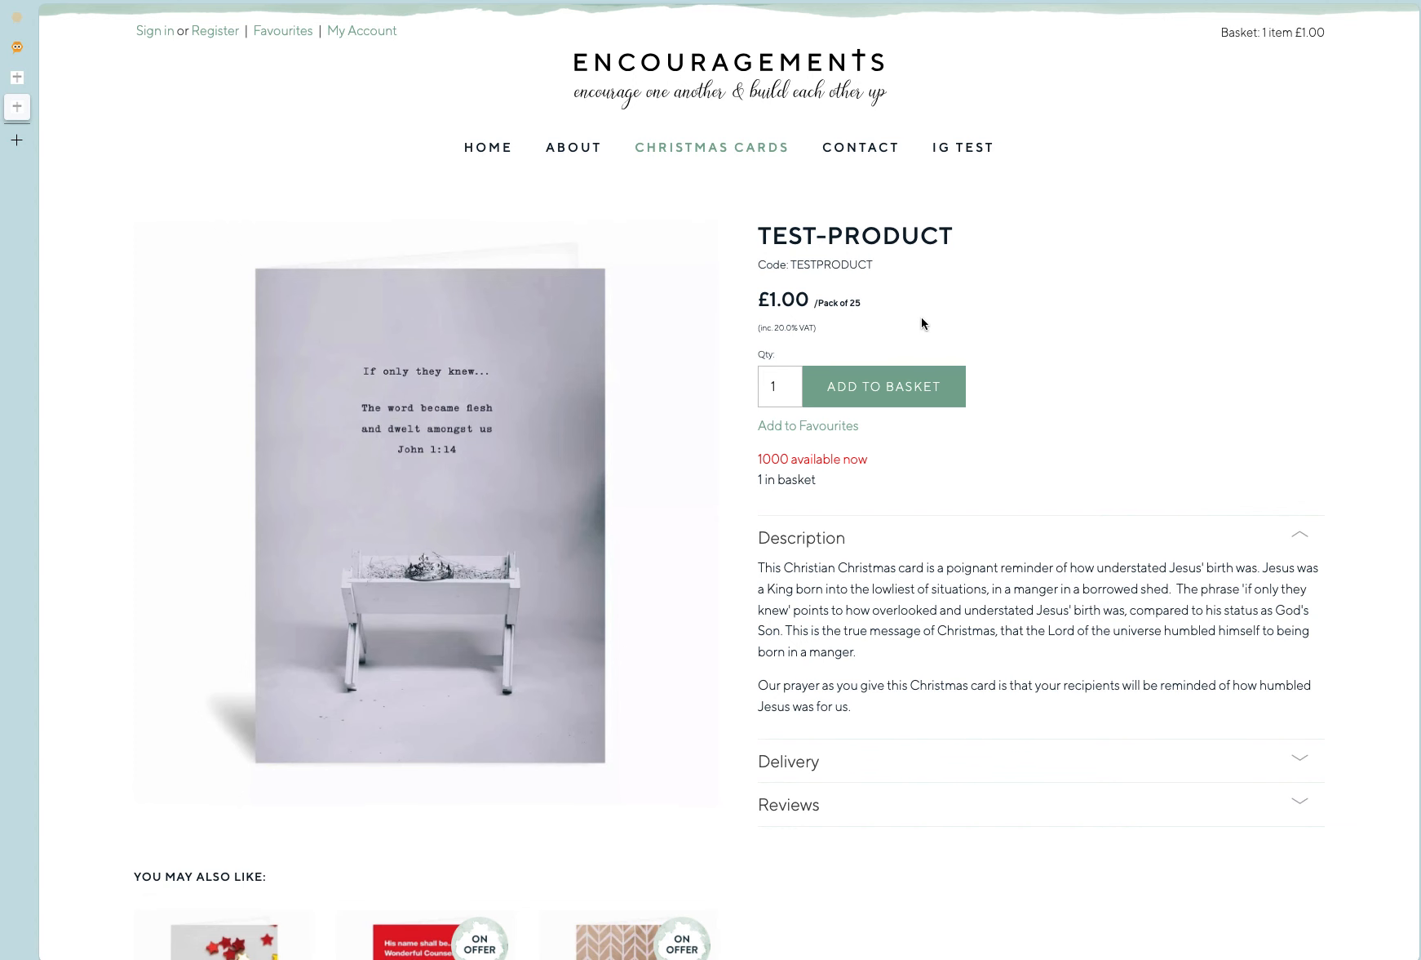
In the MC Inventory stock list, create an inventory item with SKU TESTPRODUCT-1 and title TESTPRODUCT Single.
key("ctrl+shift+Tab")
key("ctrl+shift+Tab")
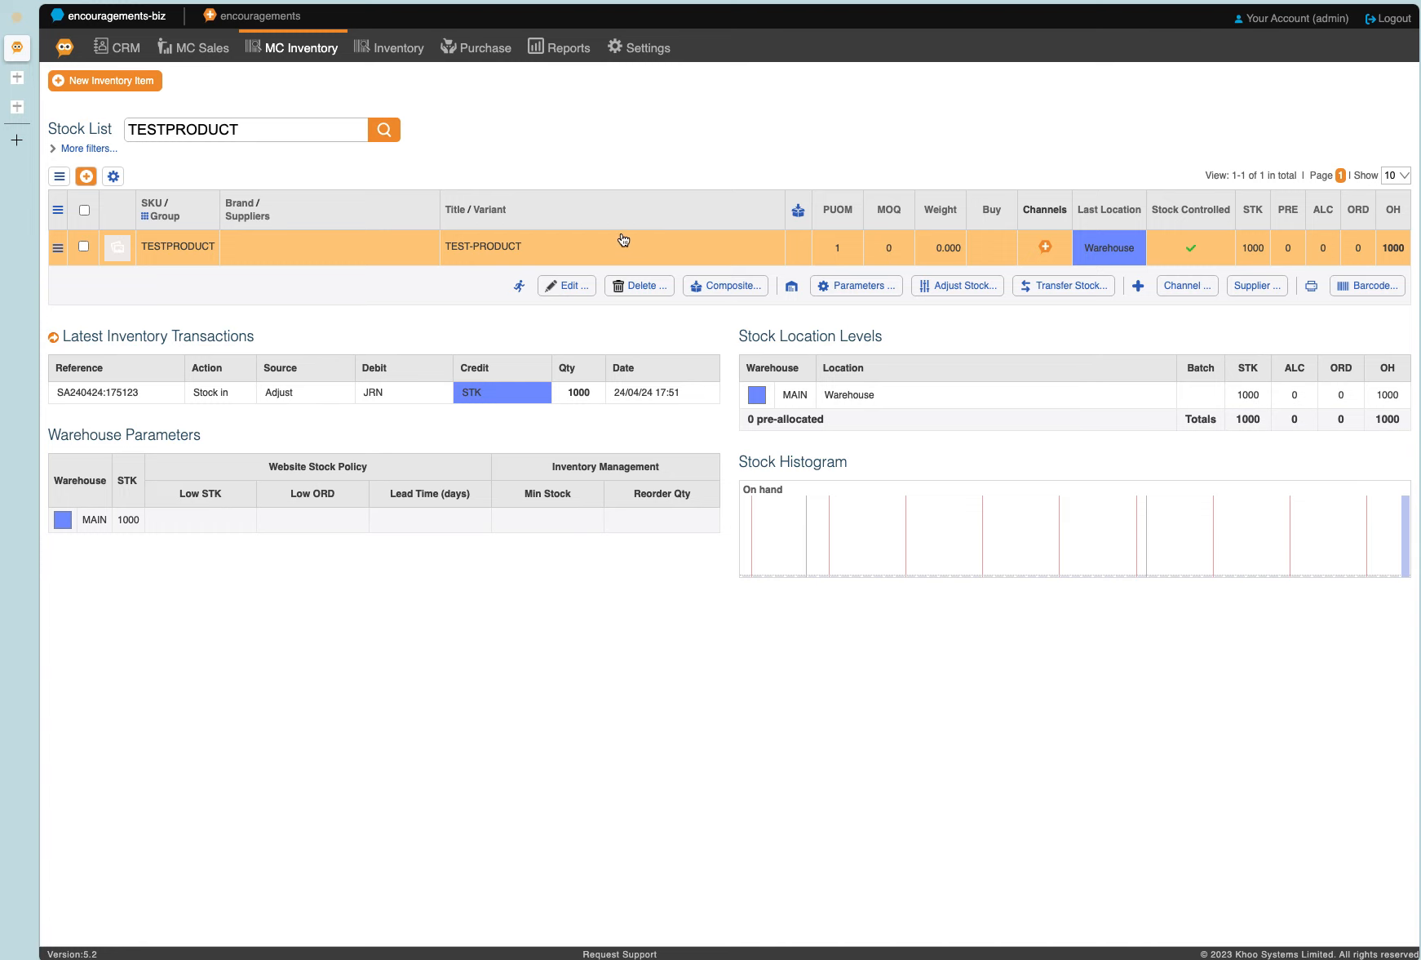
mouse_move(298, 53)
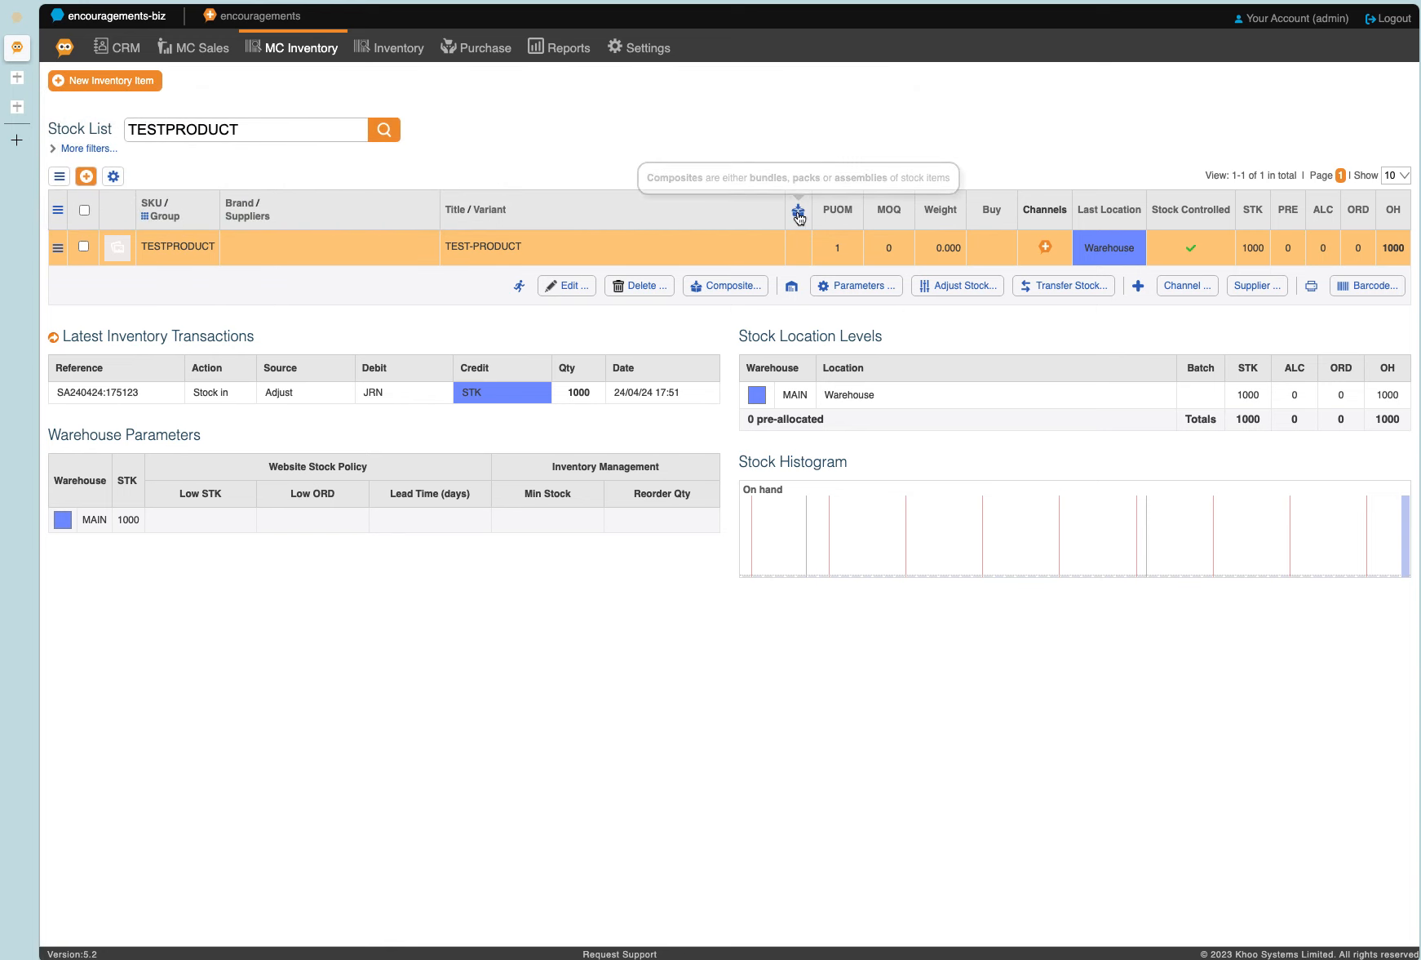
left_click(86, 176)
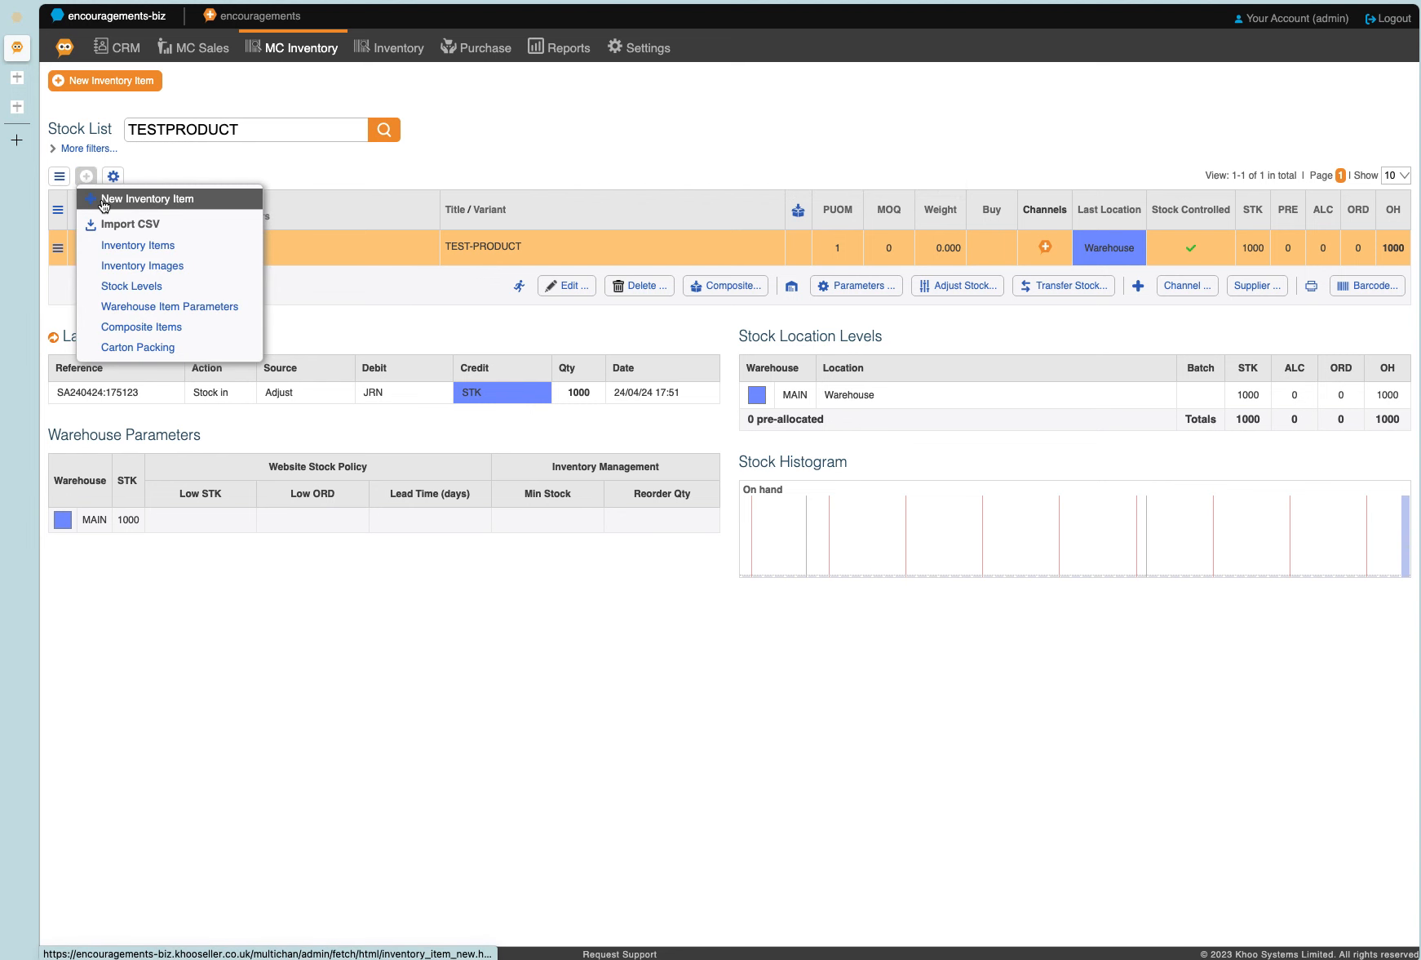
left_click(103, 202)
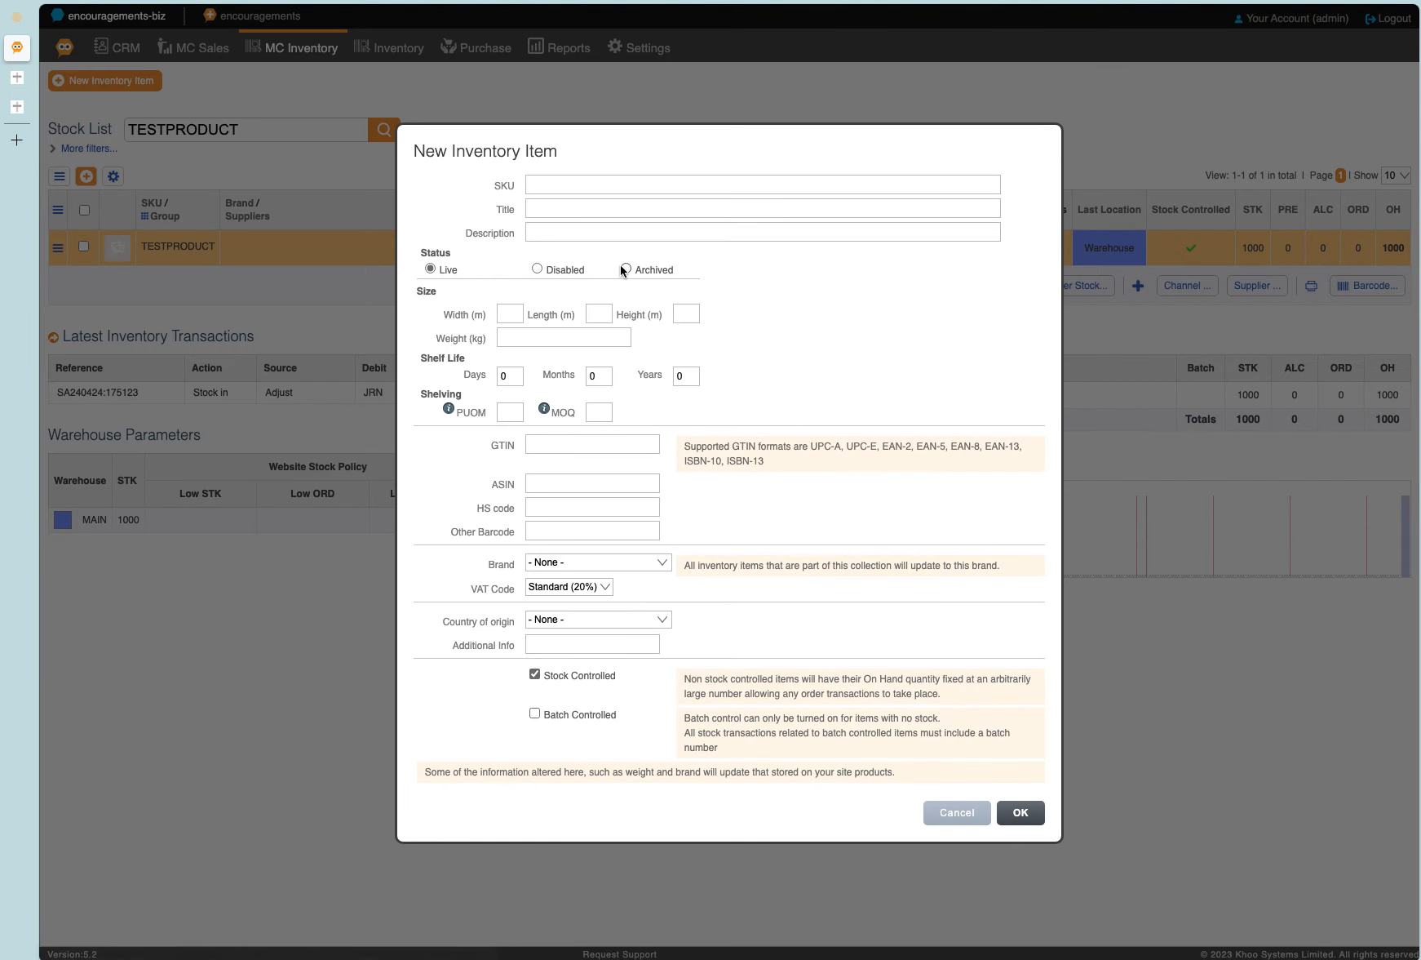
left_click(561, 185)
key("super+v")
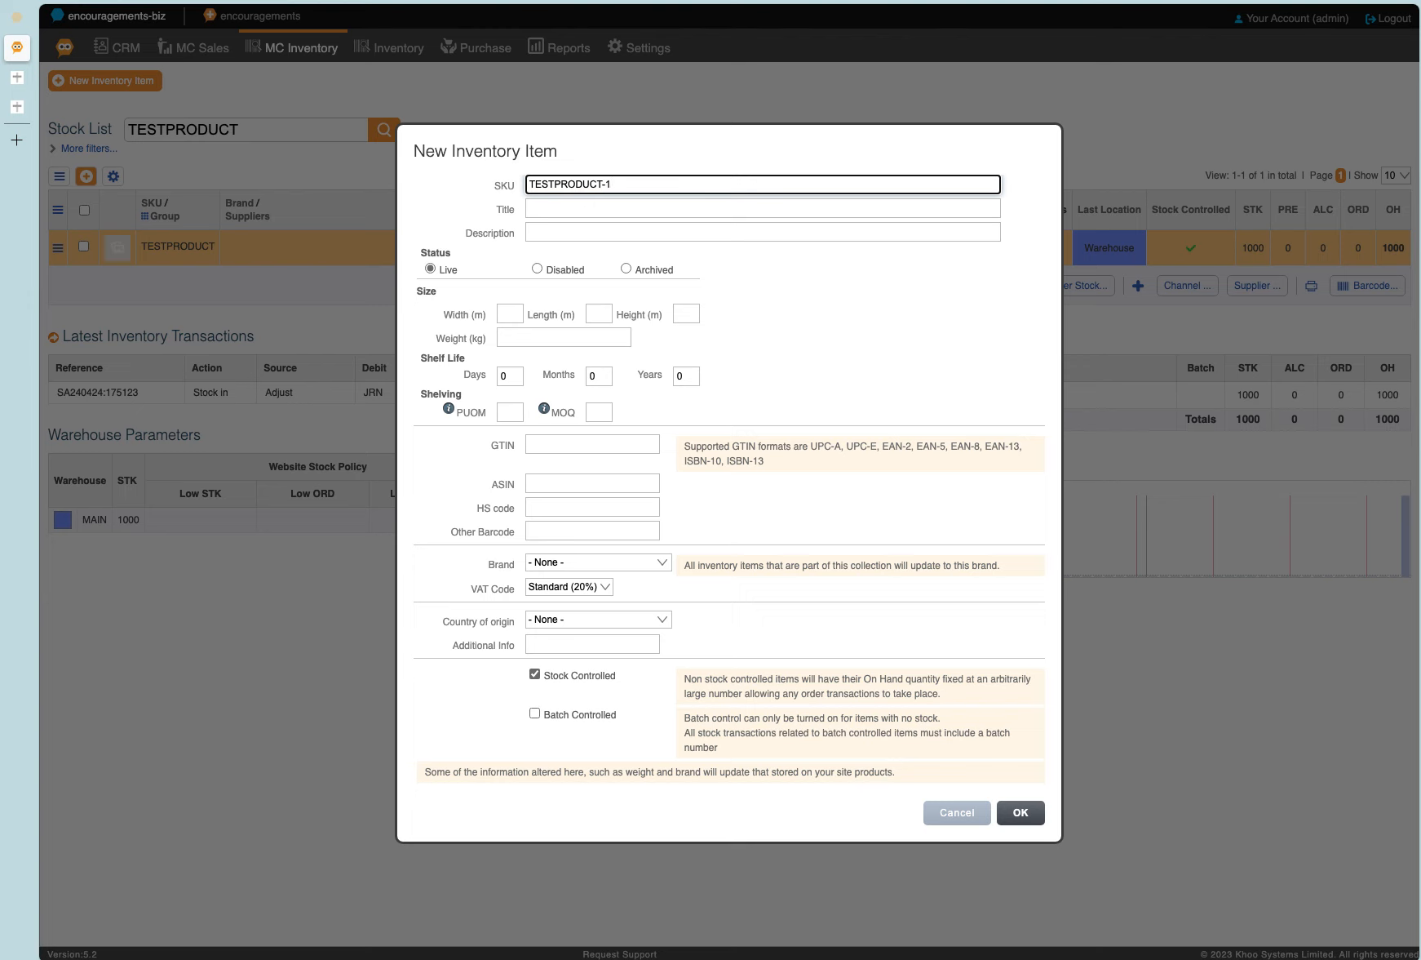
left_click(718, 209)
key("super+v")
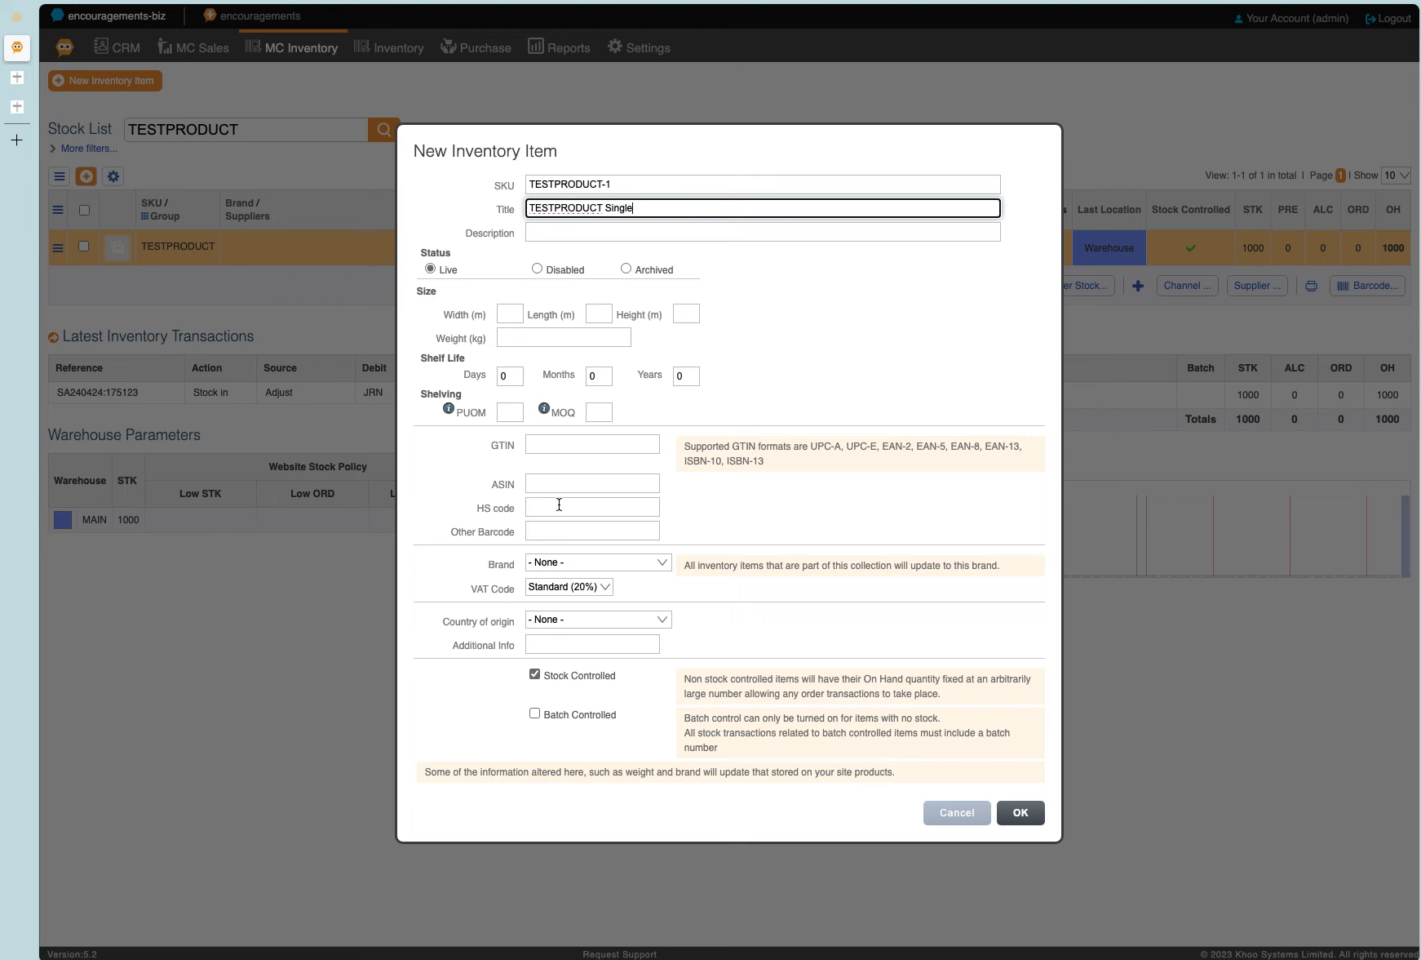
left_click(1020, 812)
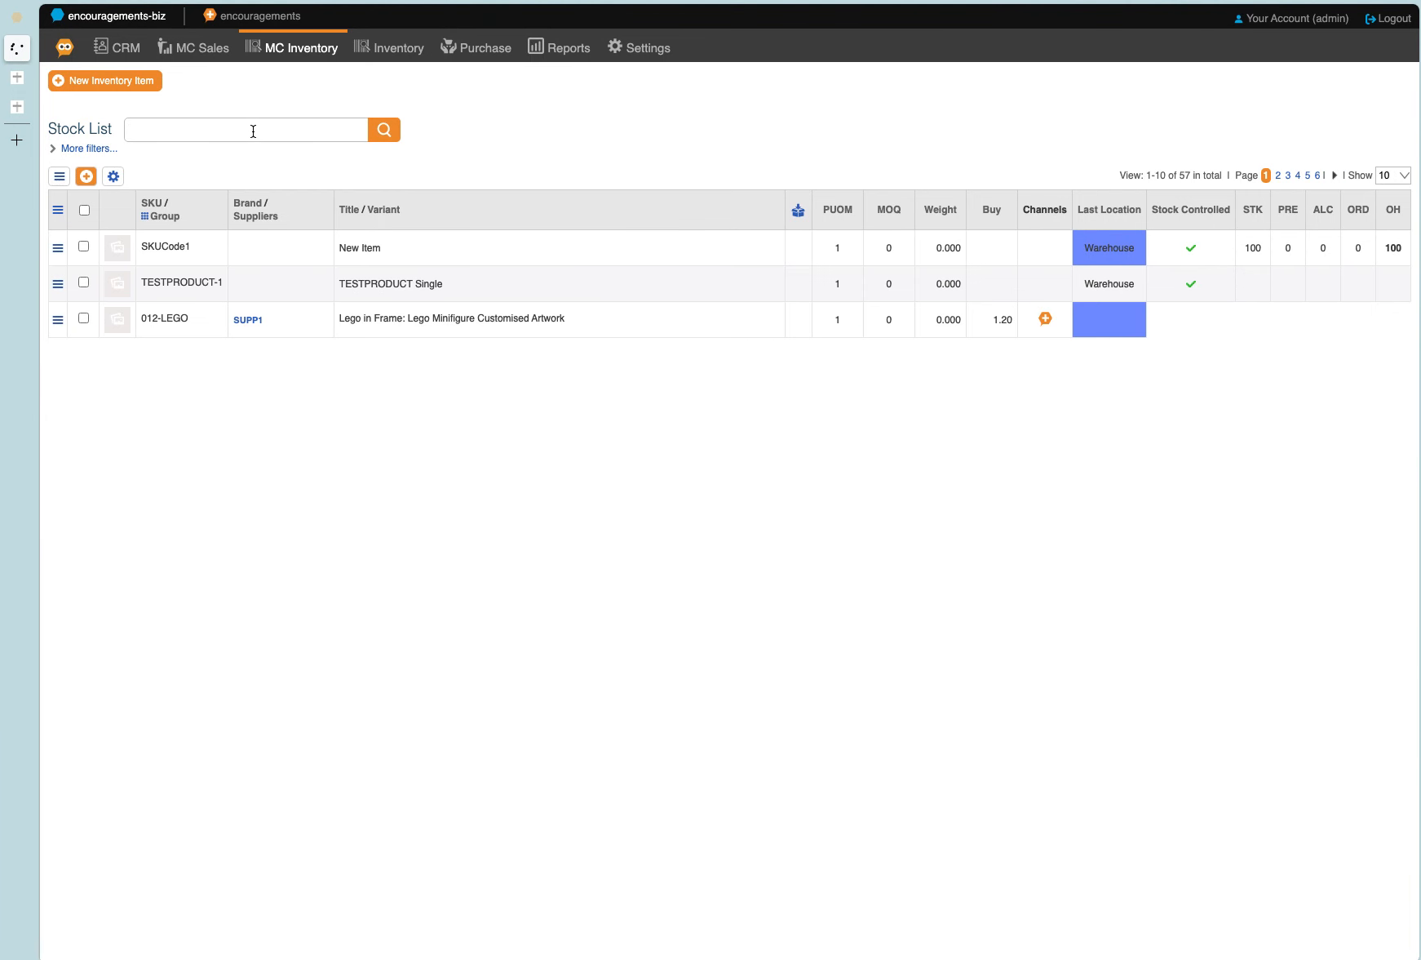
Search the stock list for TESTPRODUCT and check which composite types are available for TEST-PRODUCT.
key("Return")
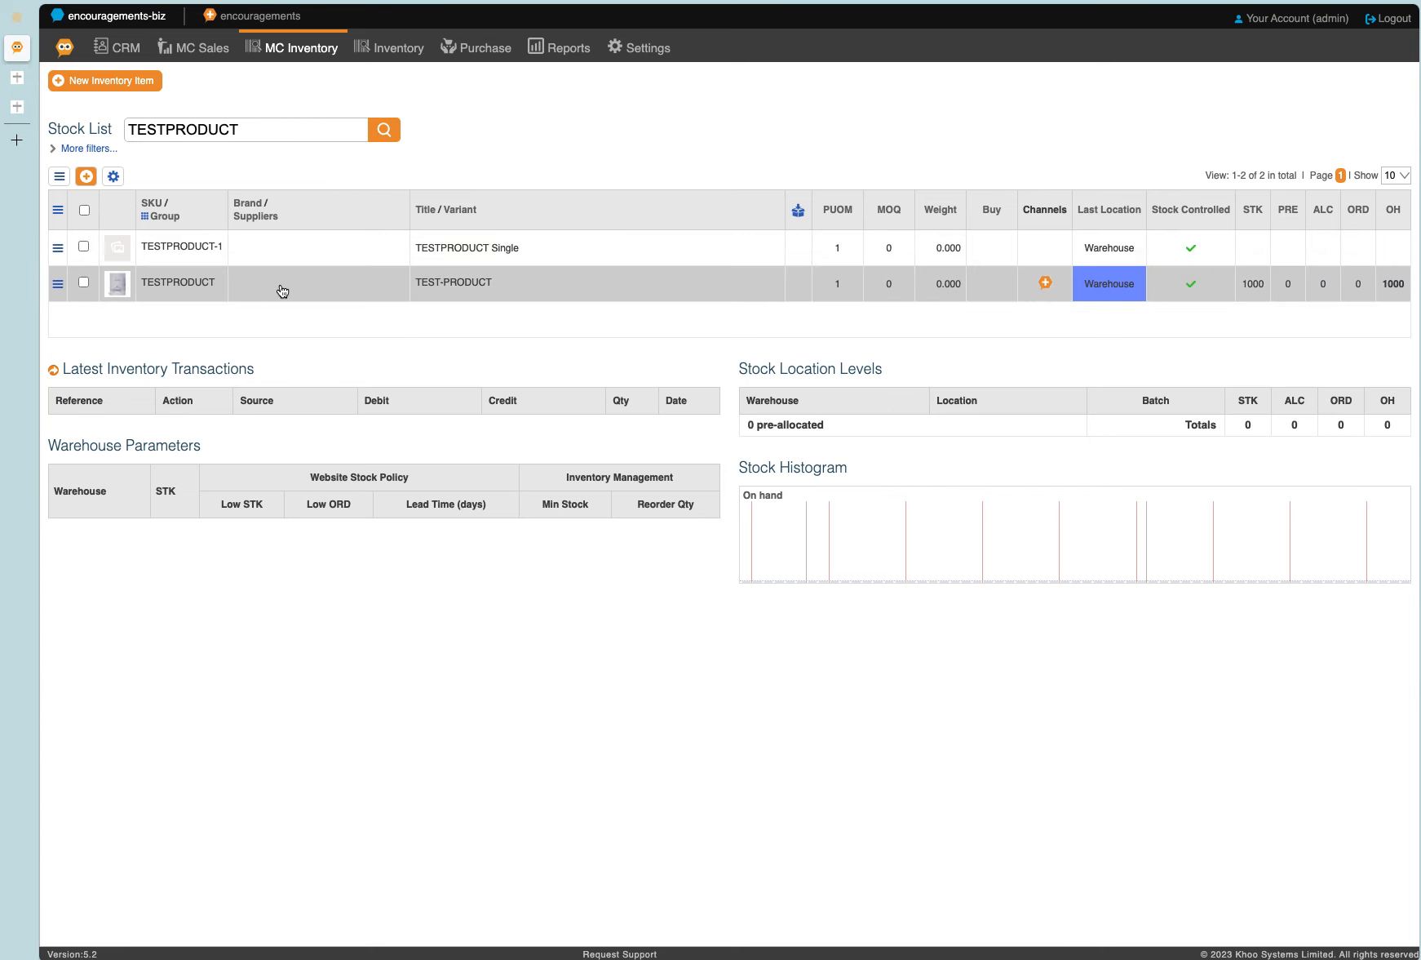
left_click(481, 254)
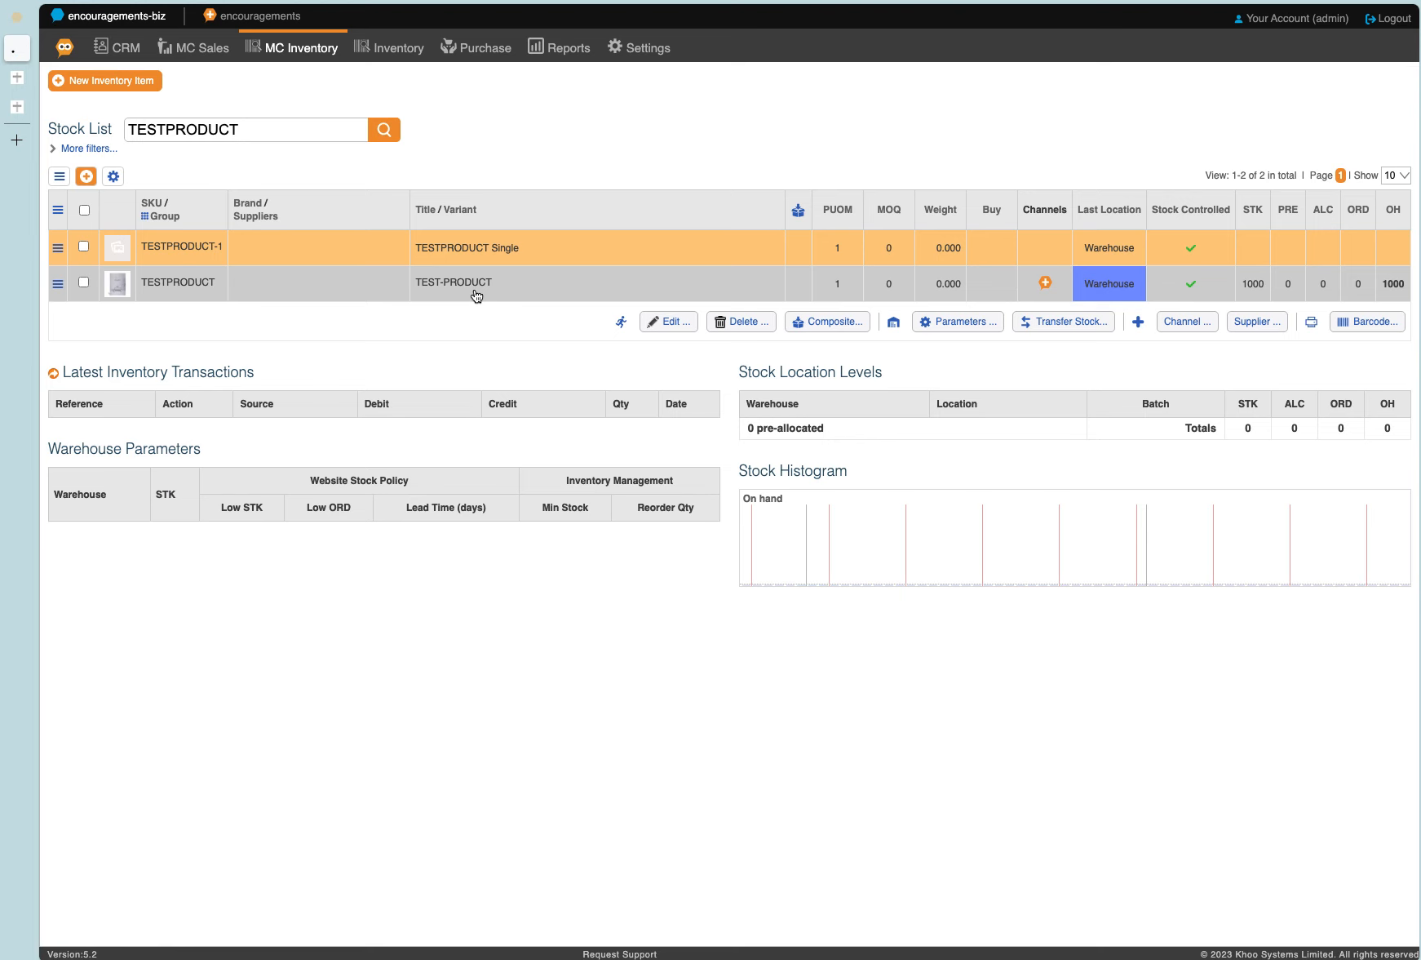
left_click(476, 295)
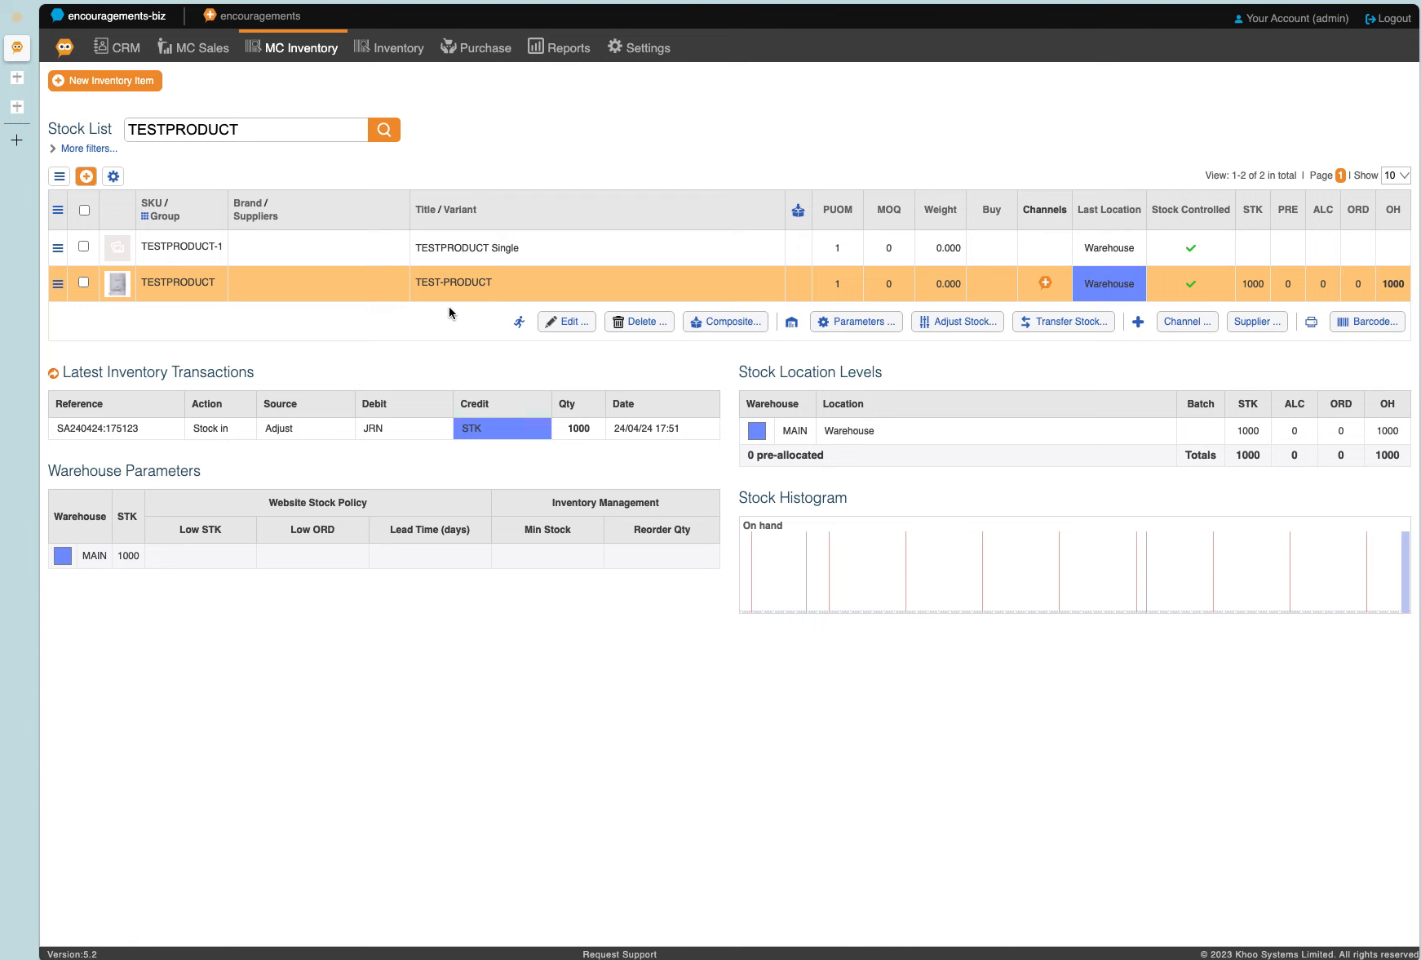
left_click(737, 328)
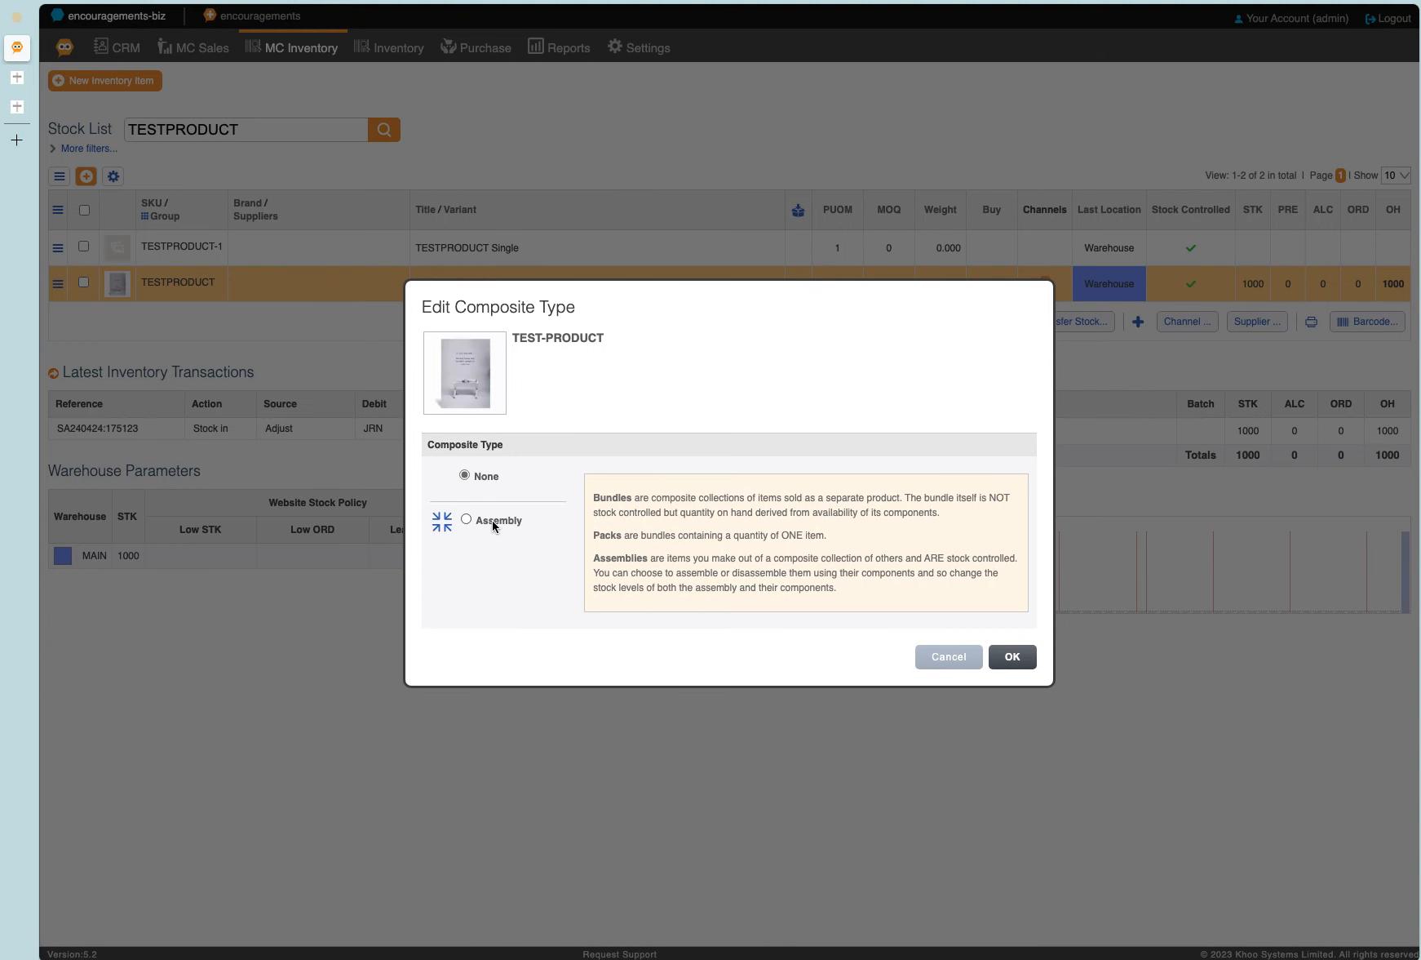
left_click(993, 658)
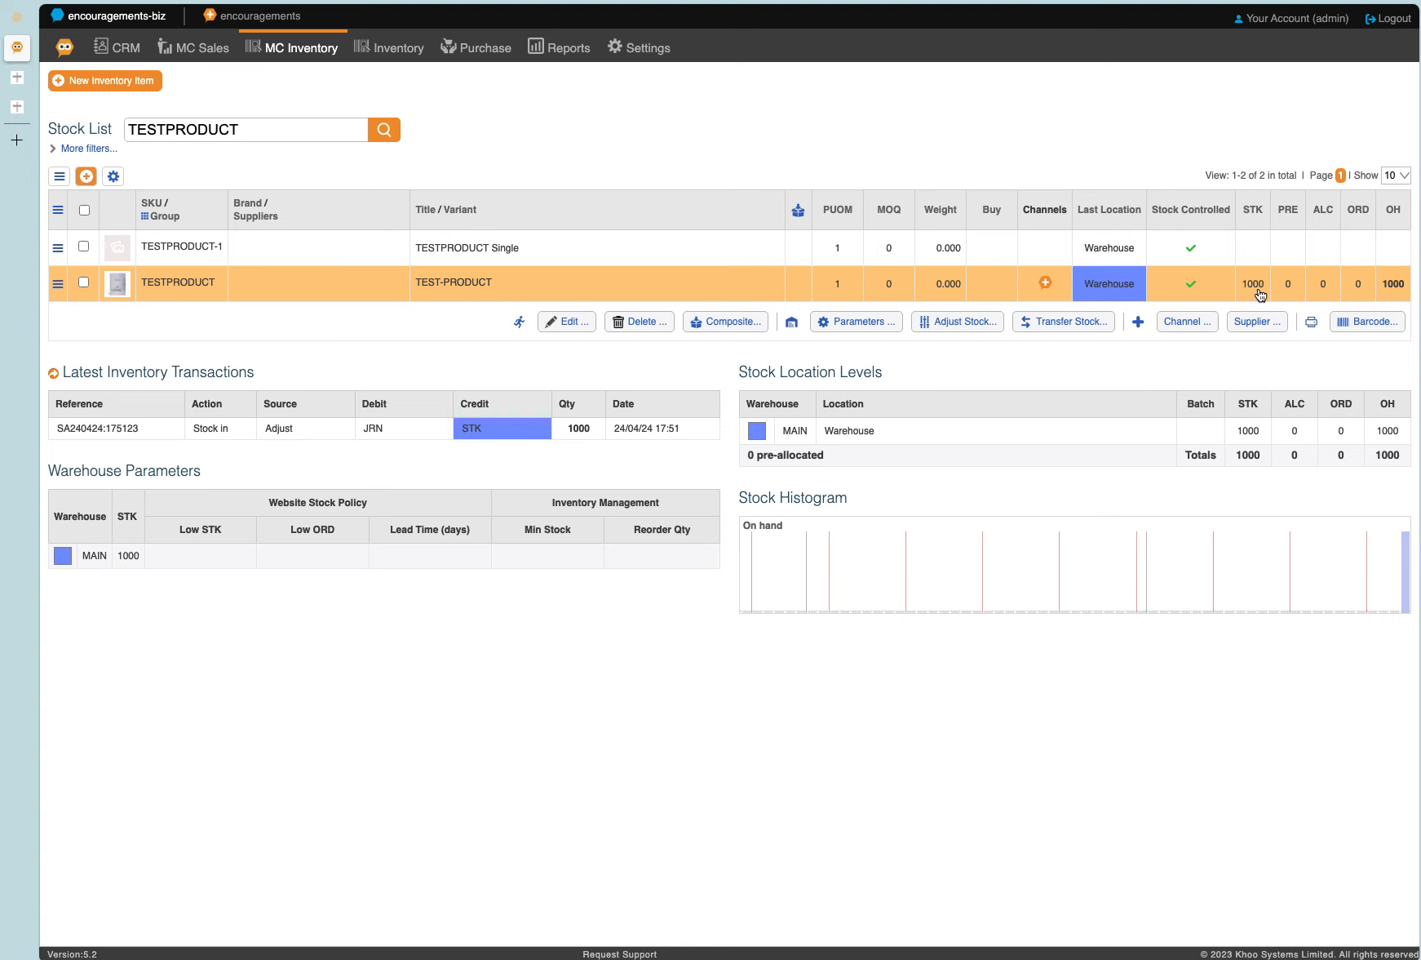
Bring 1000 units of TESTPRODUCT Single into stock at the MAIN warehouse.
left_click(571, 251)
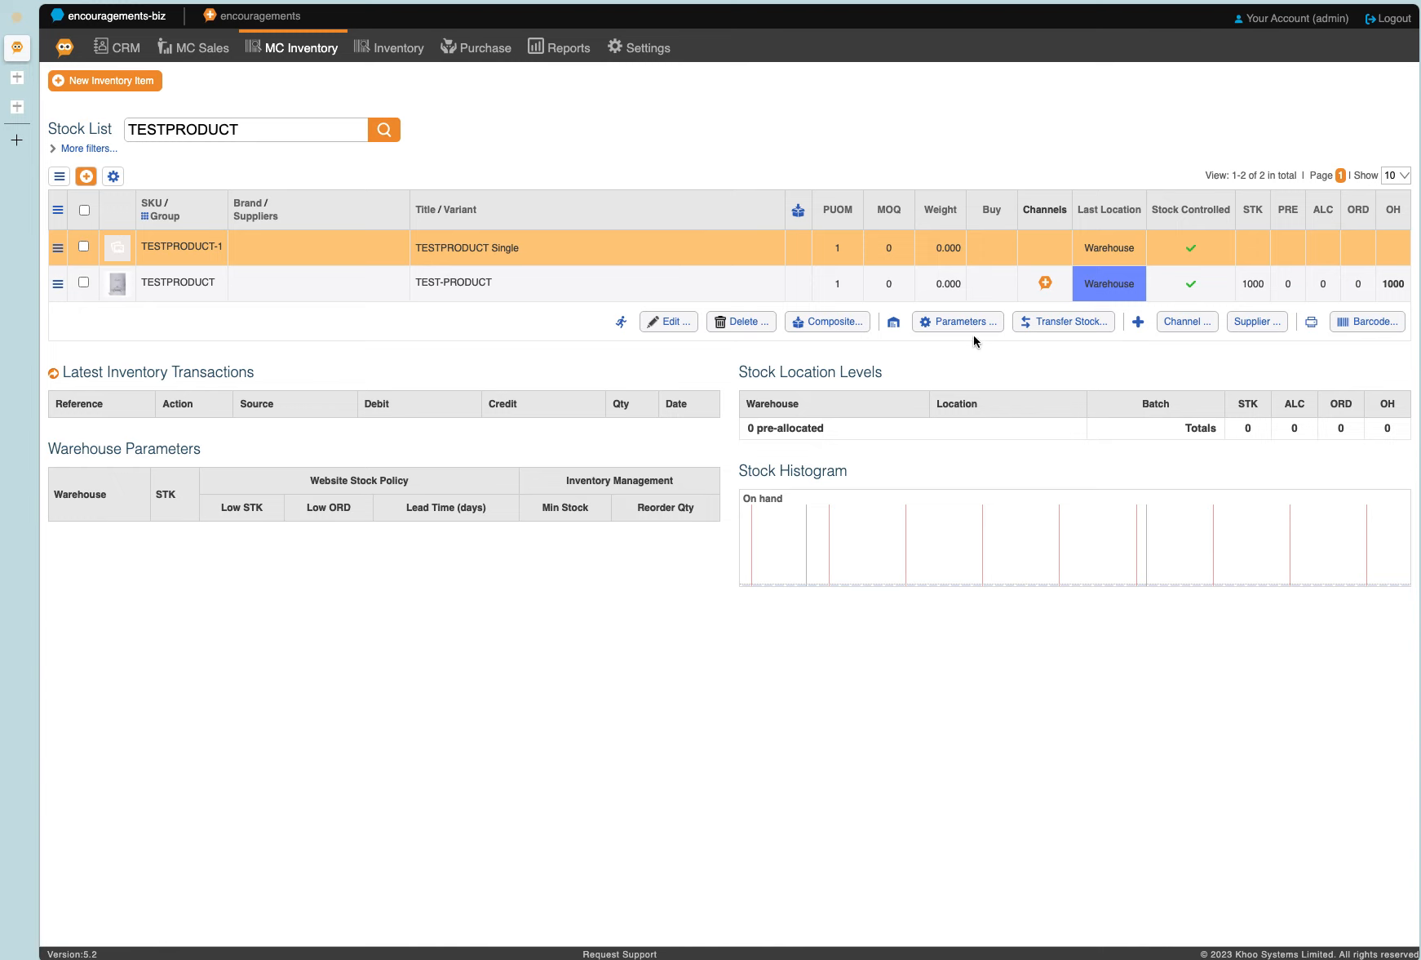
left_click(1052, 324)
left_click(458, 445)
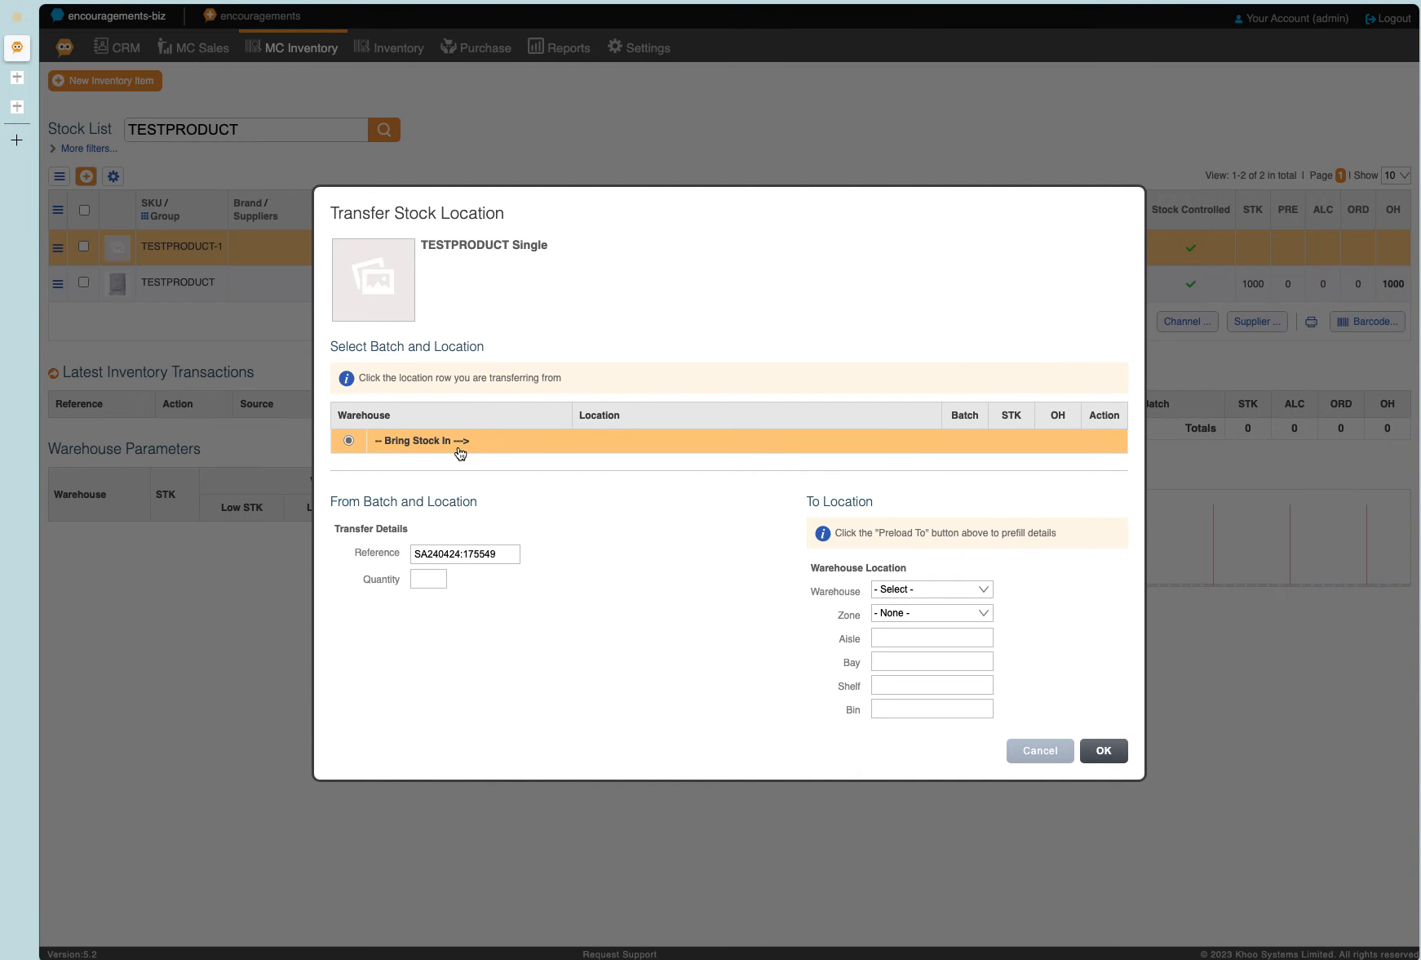
left_click(438, 581)
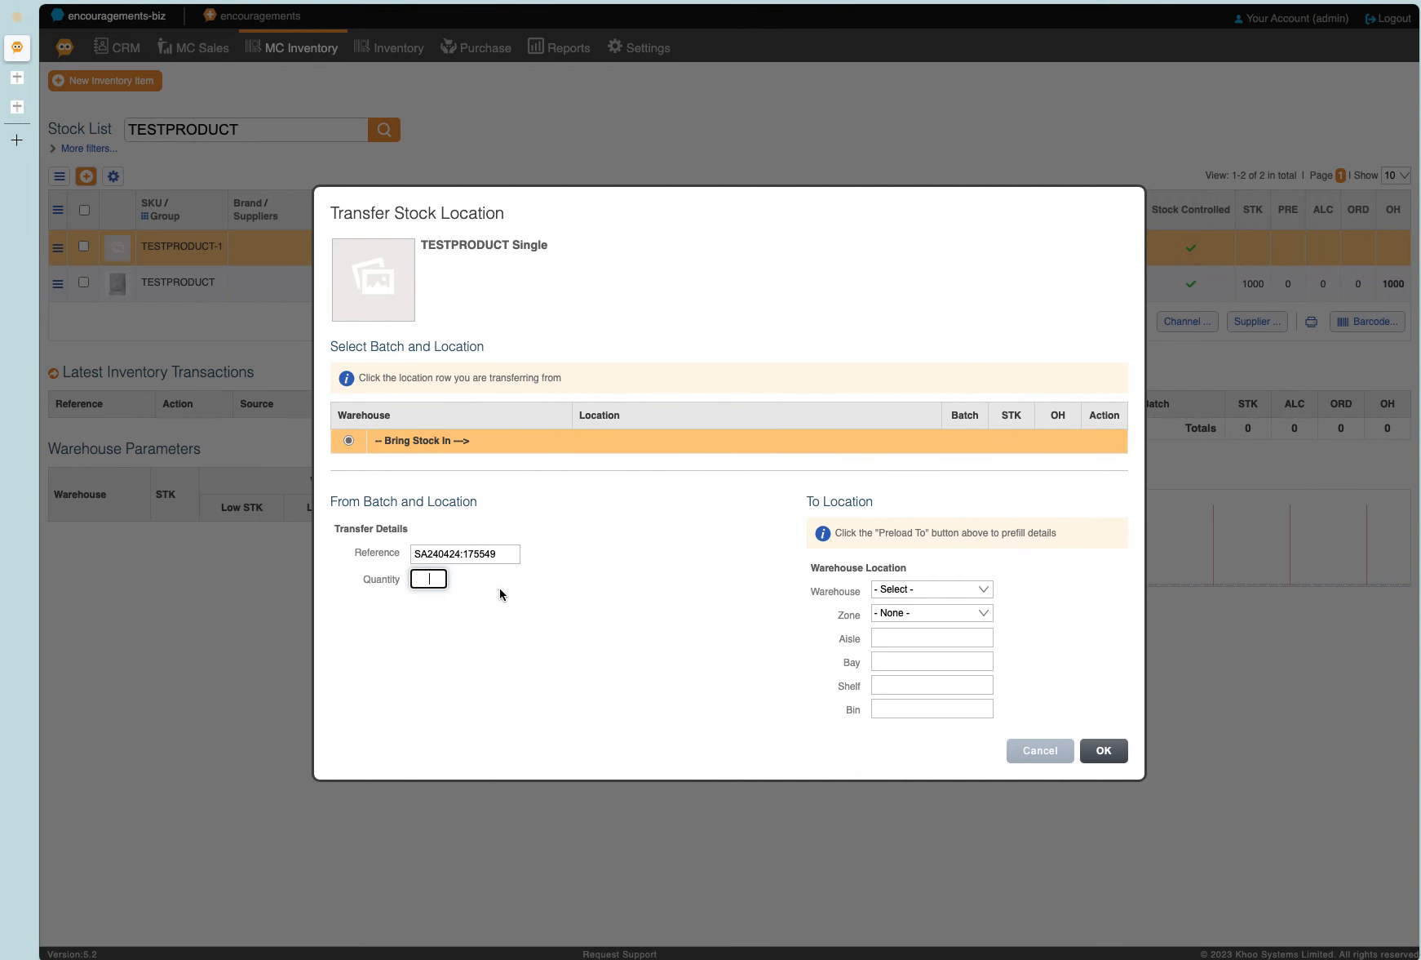
left_click(918, 589)
left_click(917, 601)
left_click(1099, 749)
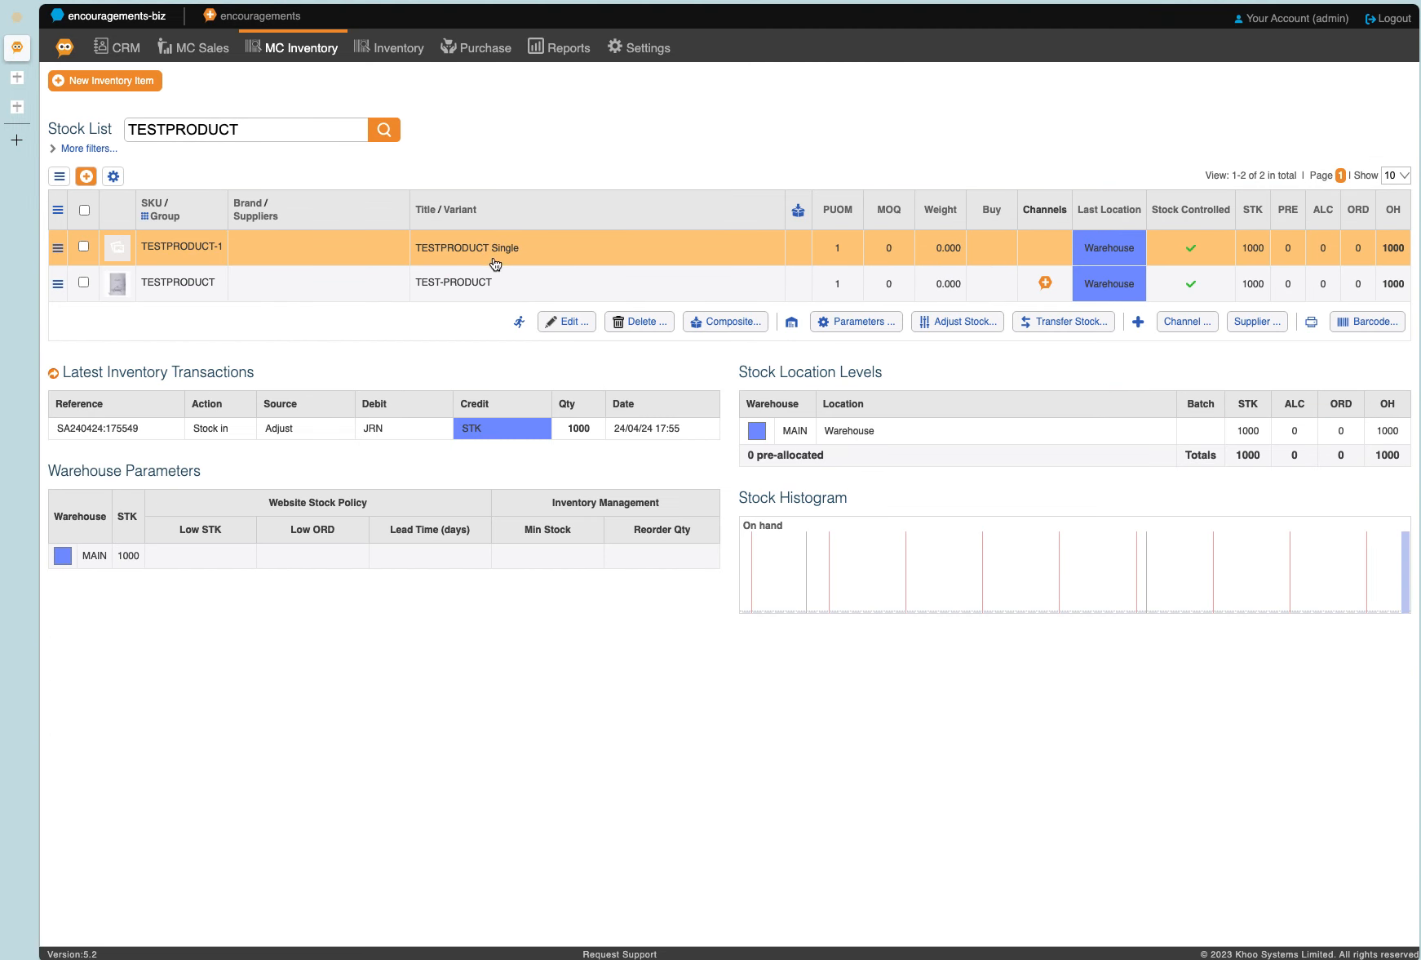
Adjust TEST-PRODUCT's stock quantity at the MAIN warehouse location to 0.
left_click(487, 290)
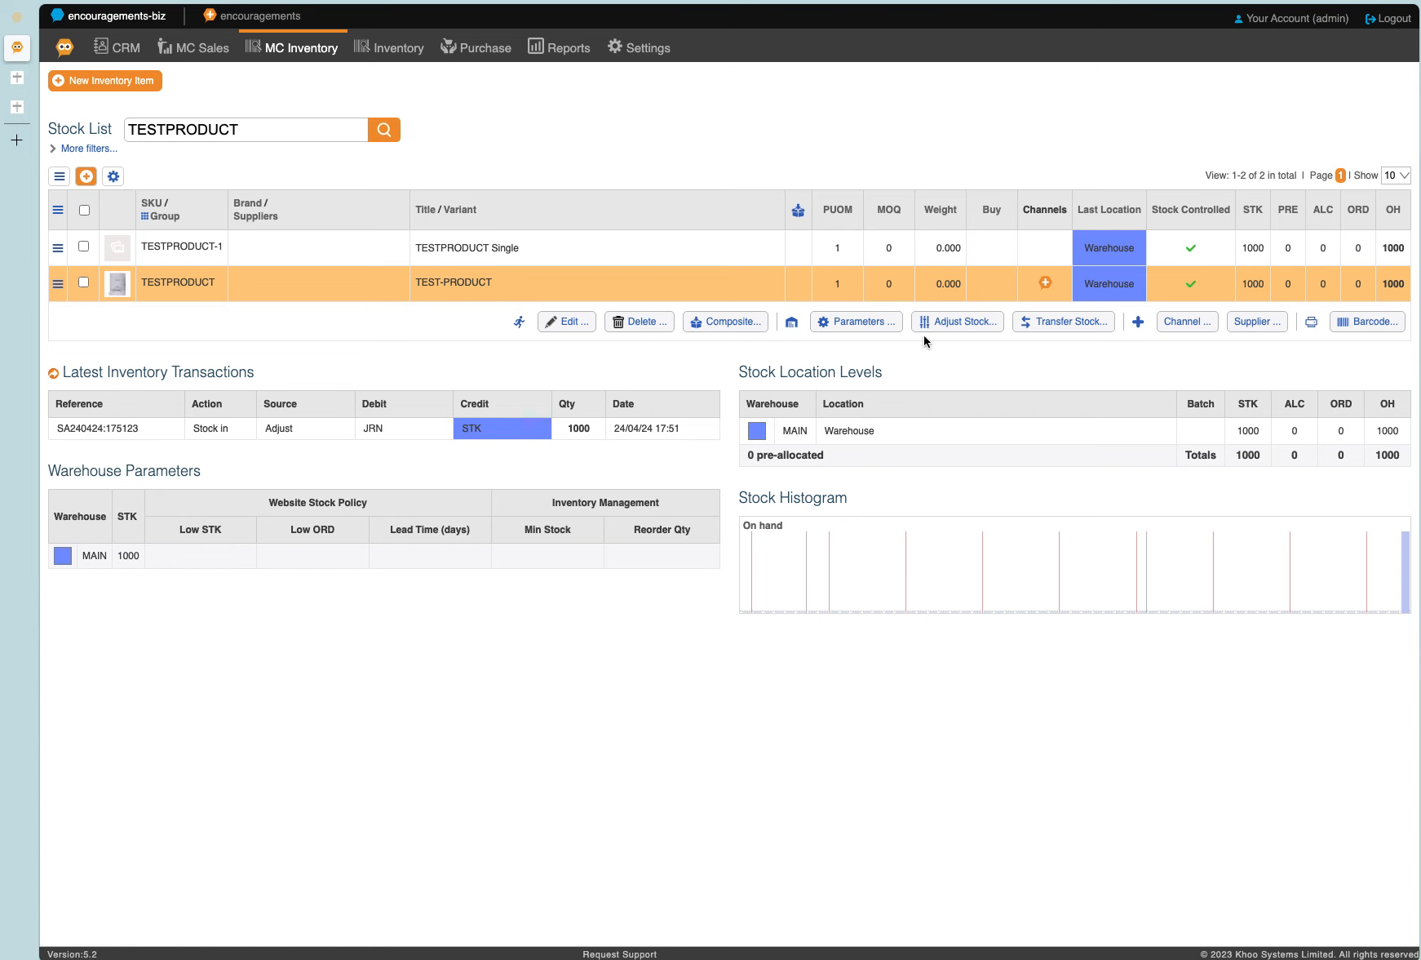
left_click(979, 327)
left_click(457, 529)
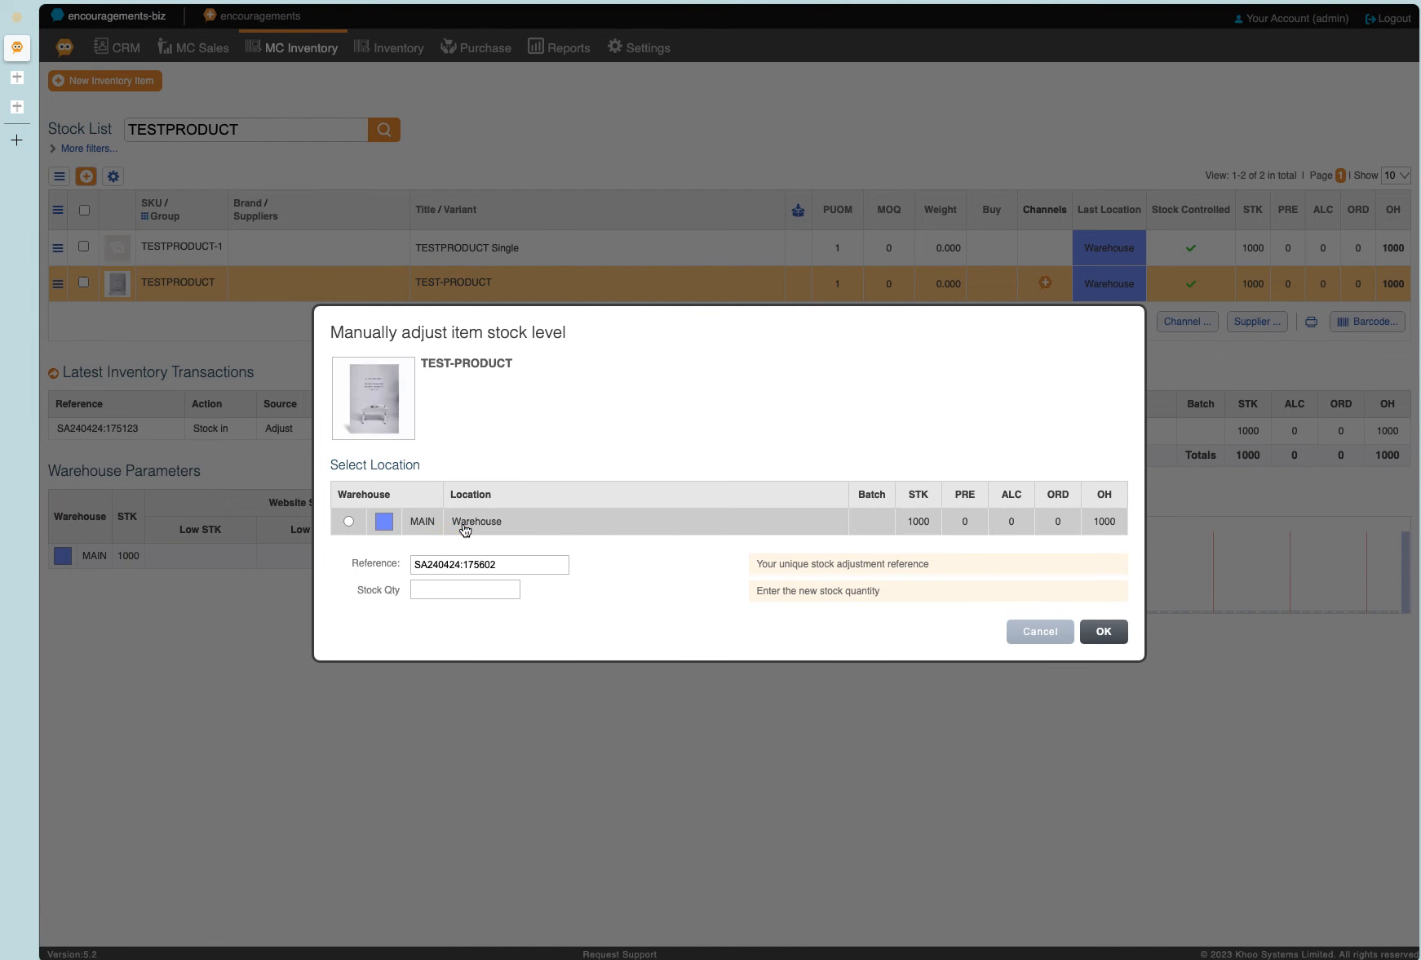
left_click(488, 587)
double_click(488, 587)
type("0")
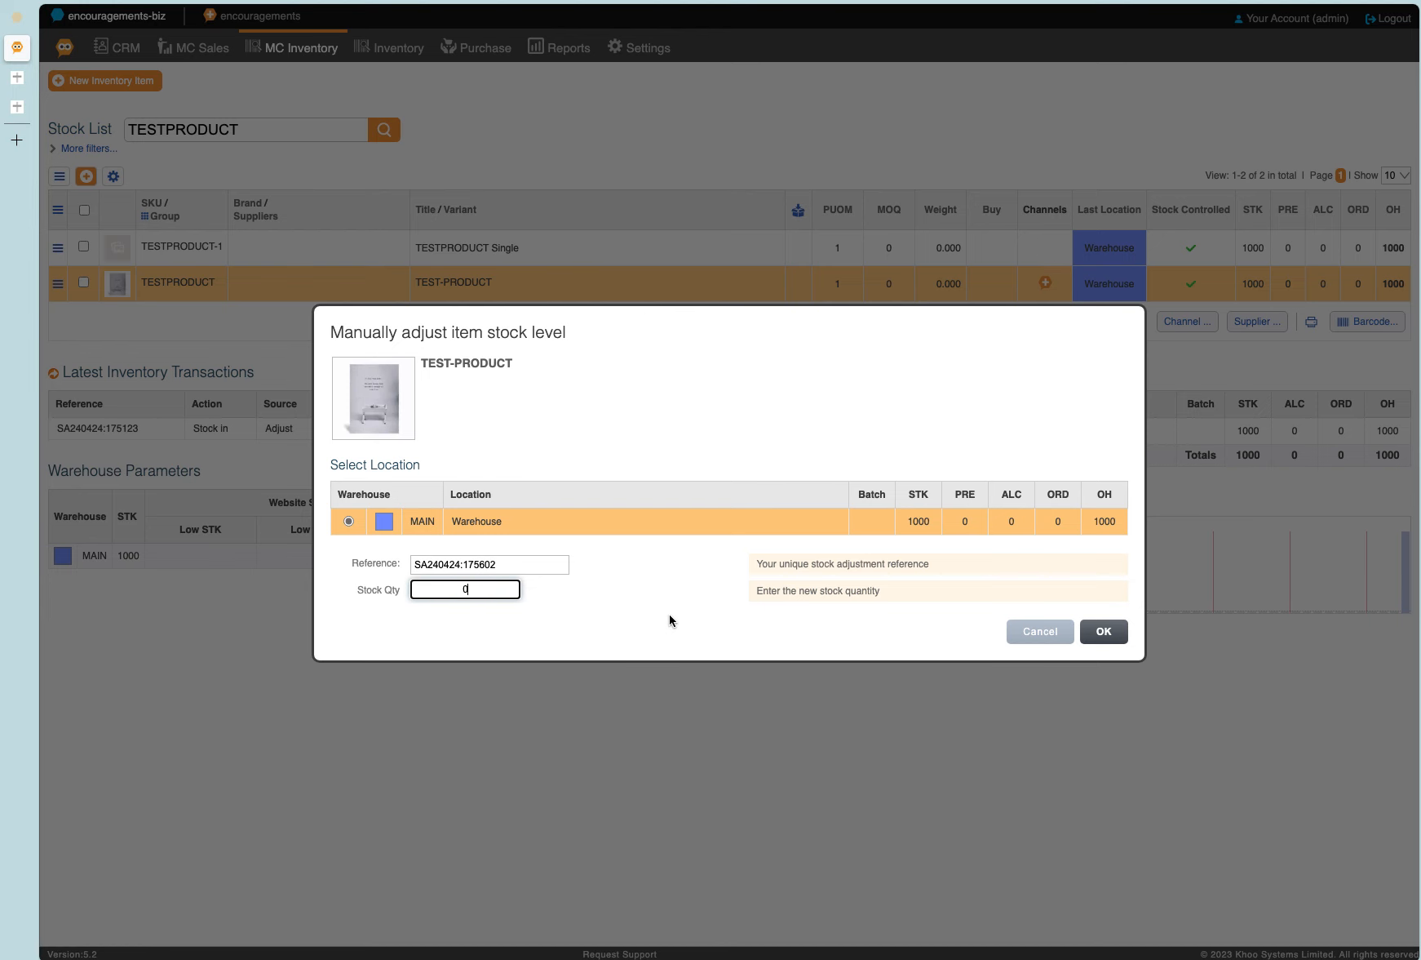
key("Return")
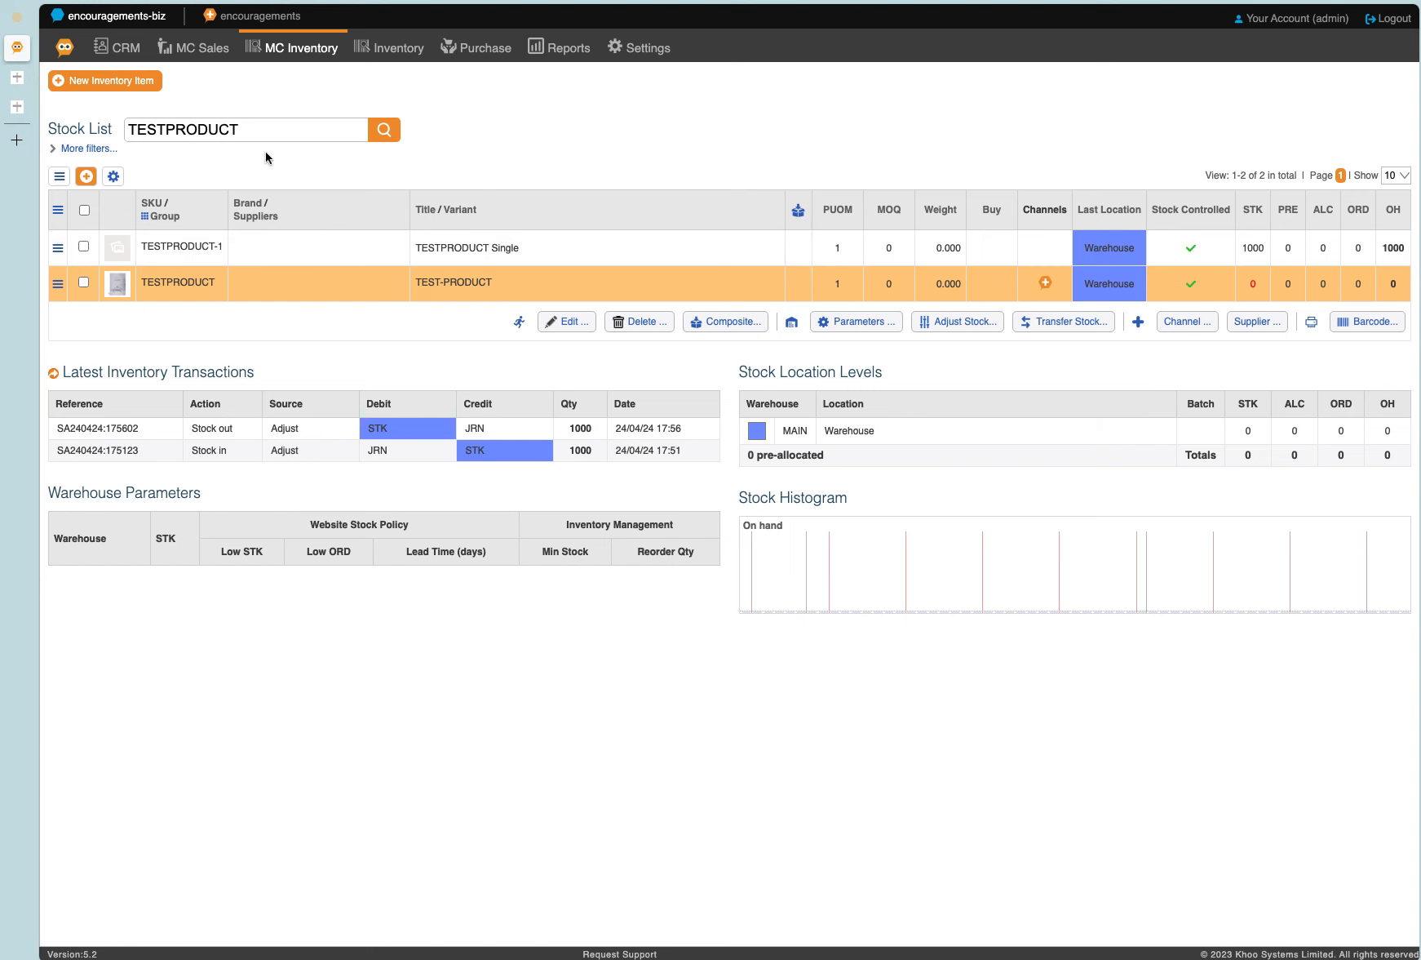
Refresh the TEST-PRODUCT store page and check its stock availability message.
left_click(16, 107)
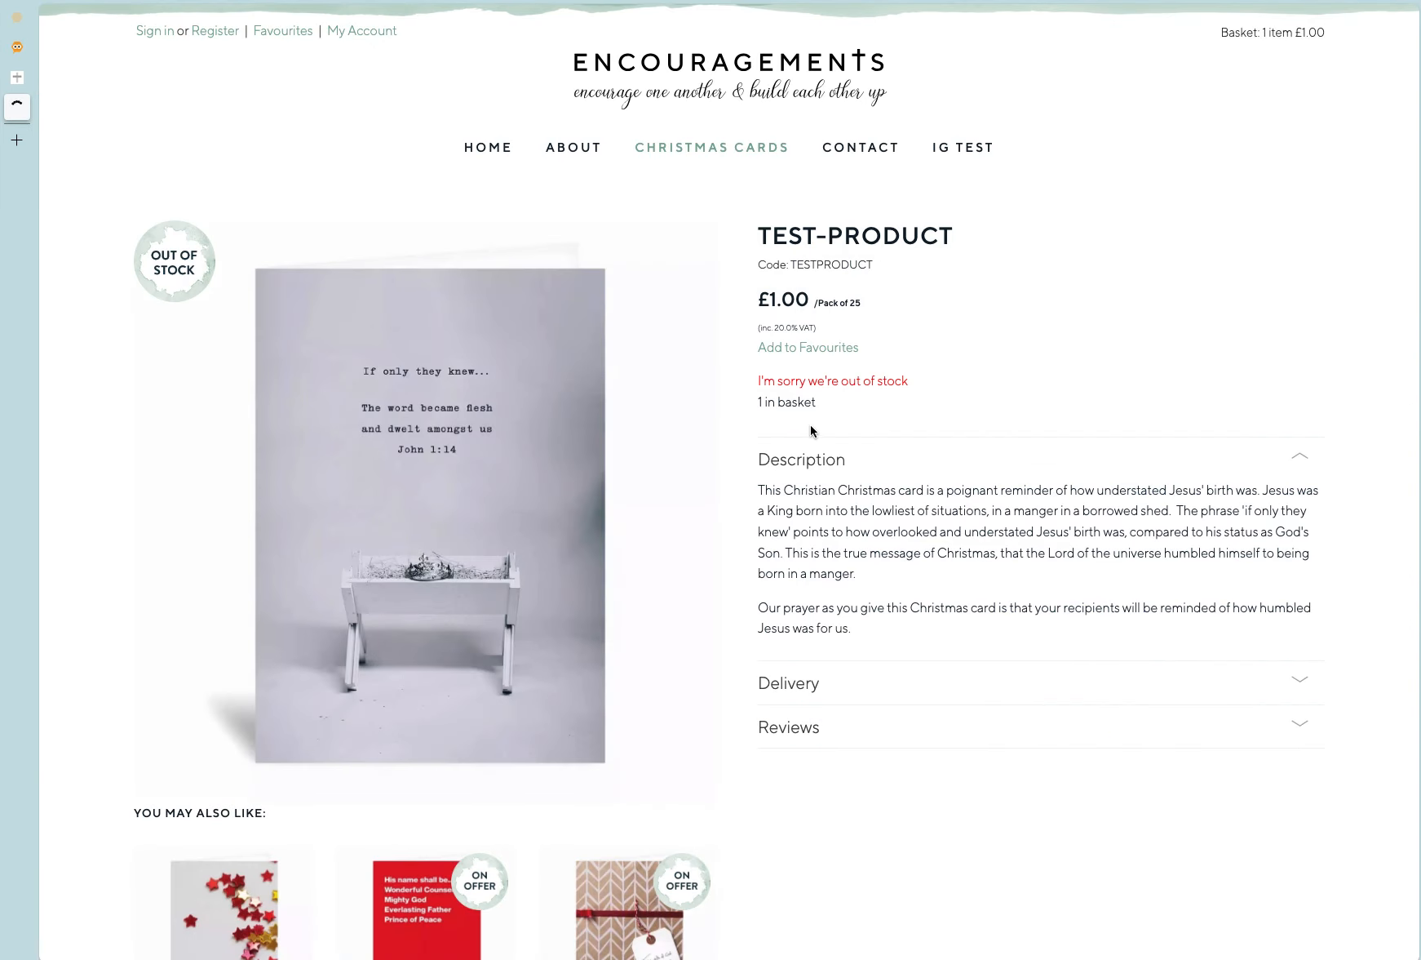
left_click_drag(763, 381, 869, 376)
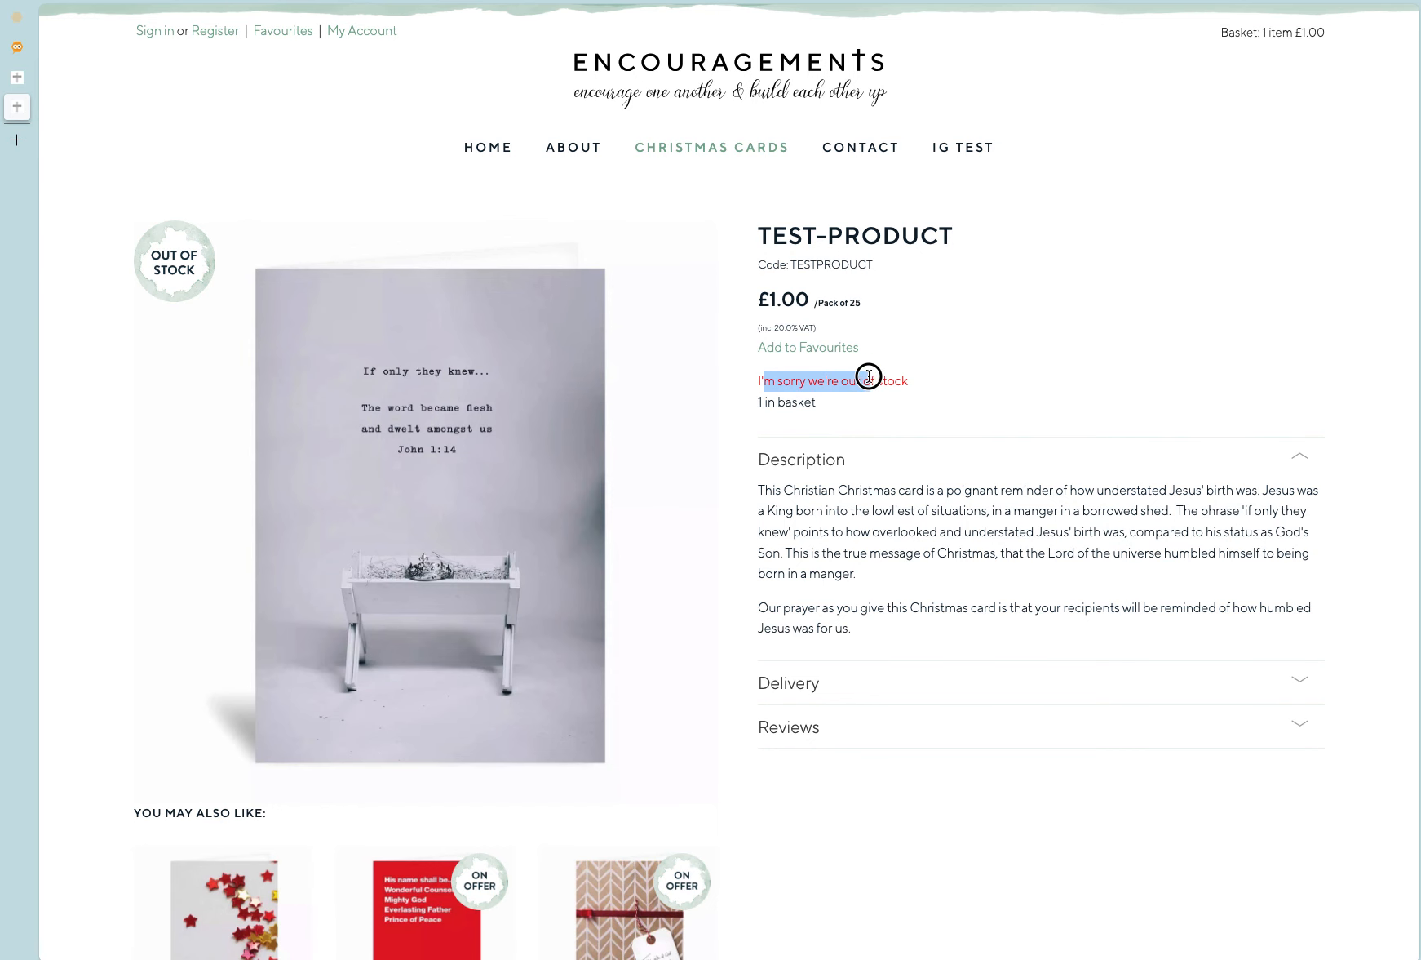
left_click(845, 399)
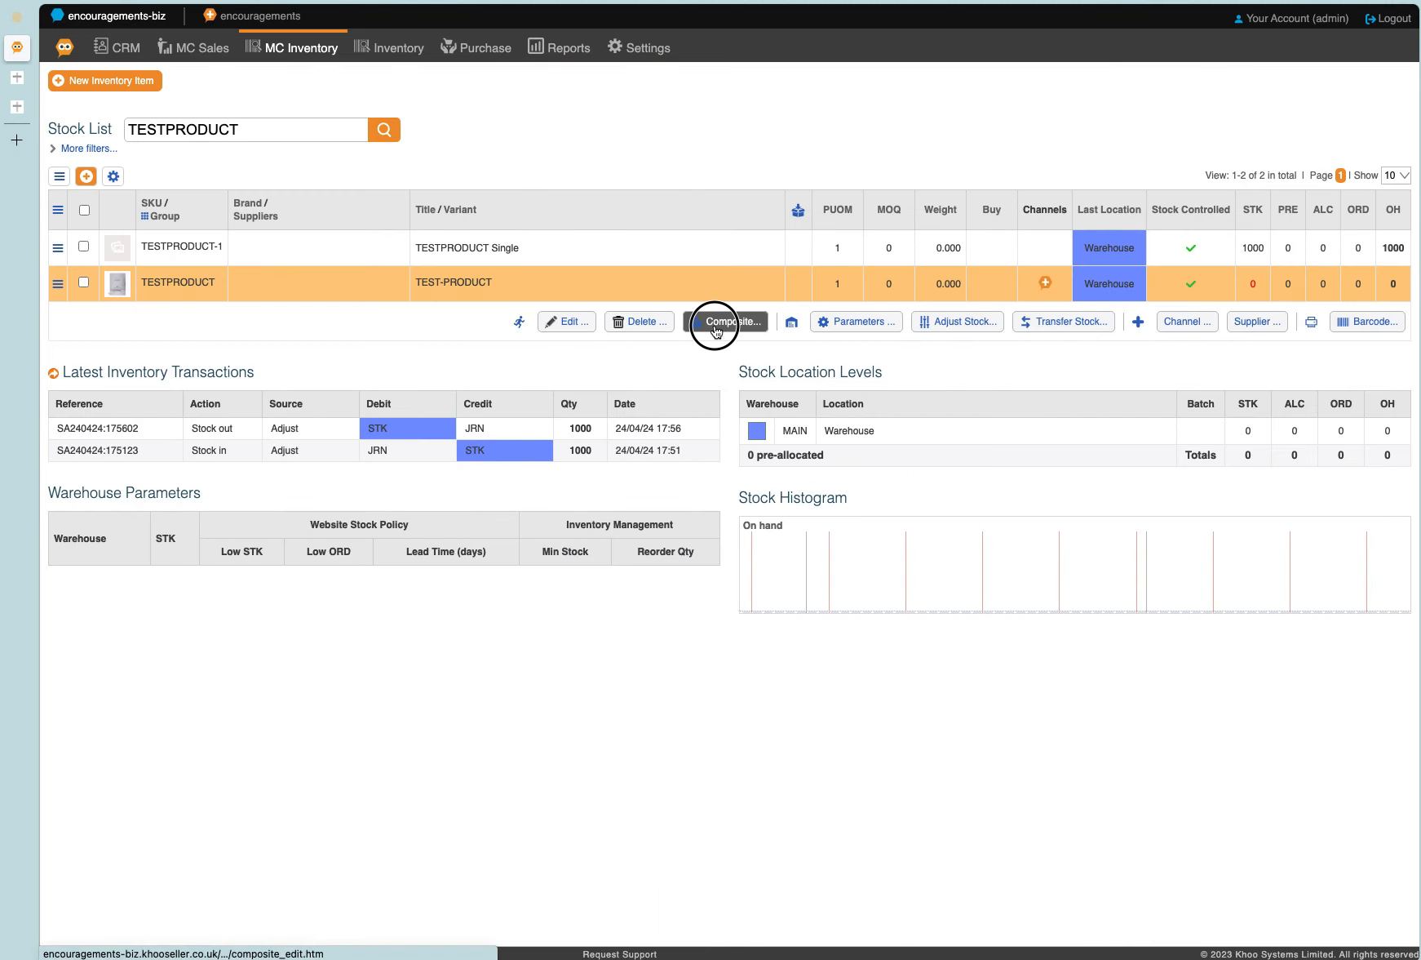
Back in the stock list, change TEST-PRODUCT's composite type to Bundle.
left_click(714, 322)
left_click_drag(570, 337, 604, 338)
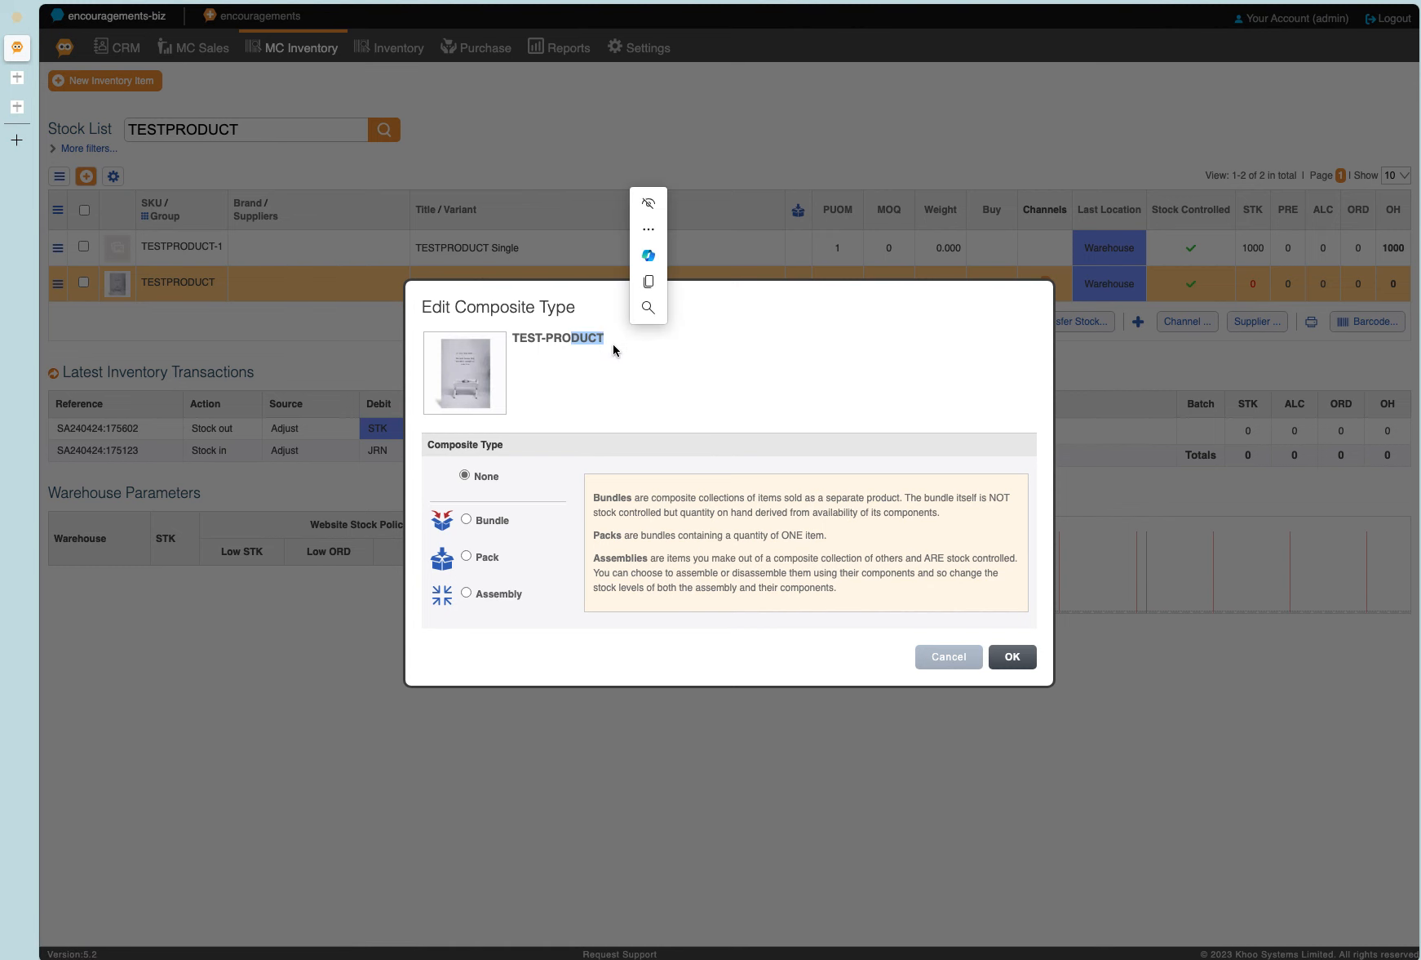
left_click(499, 522)
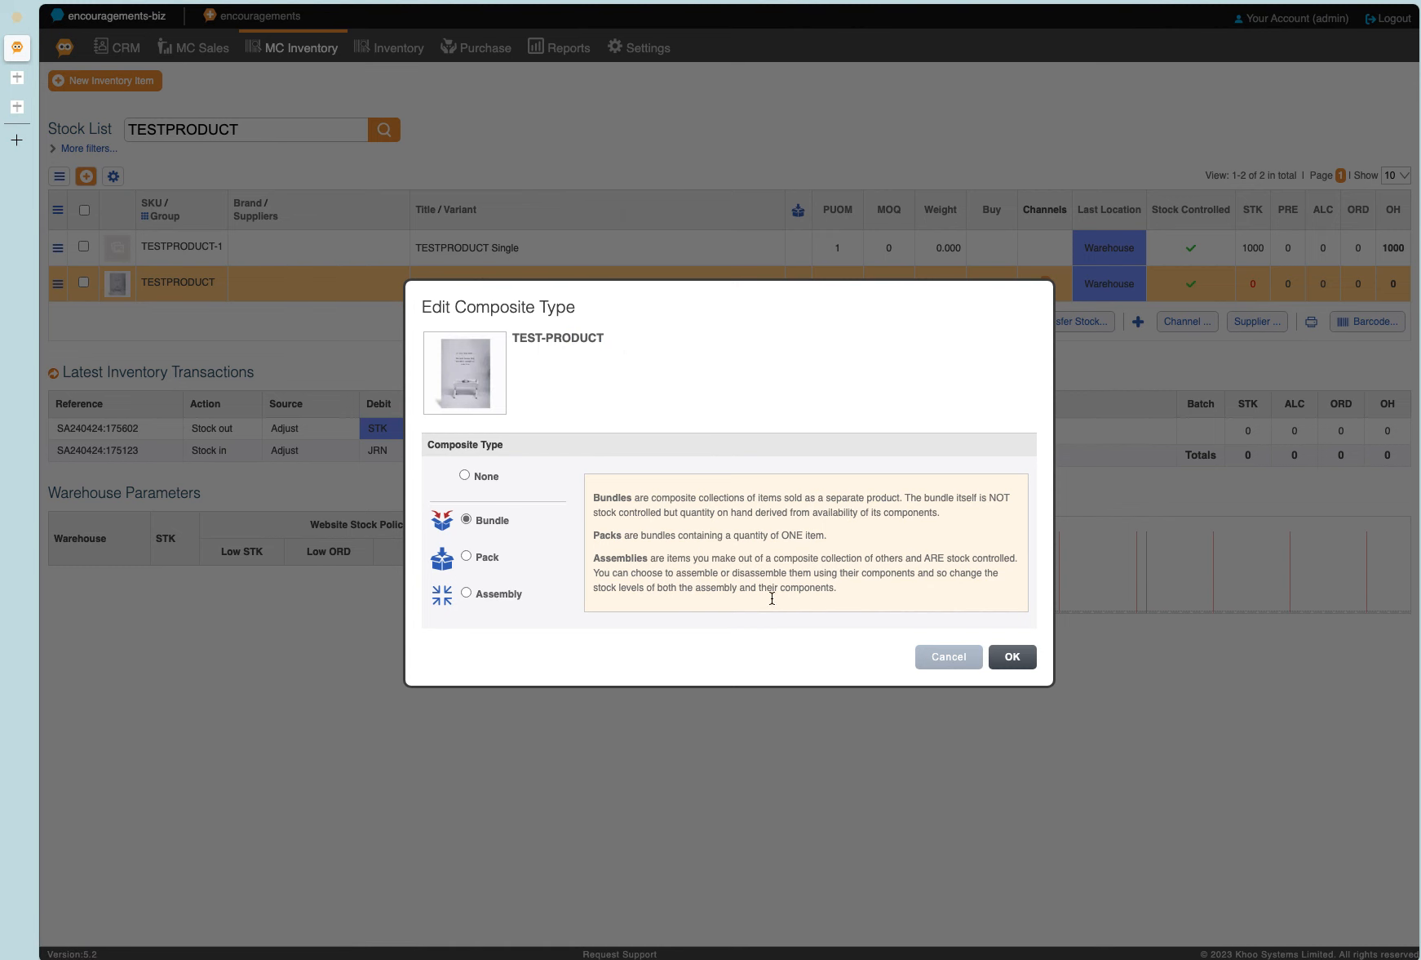
left_click(1012, 657)
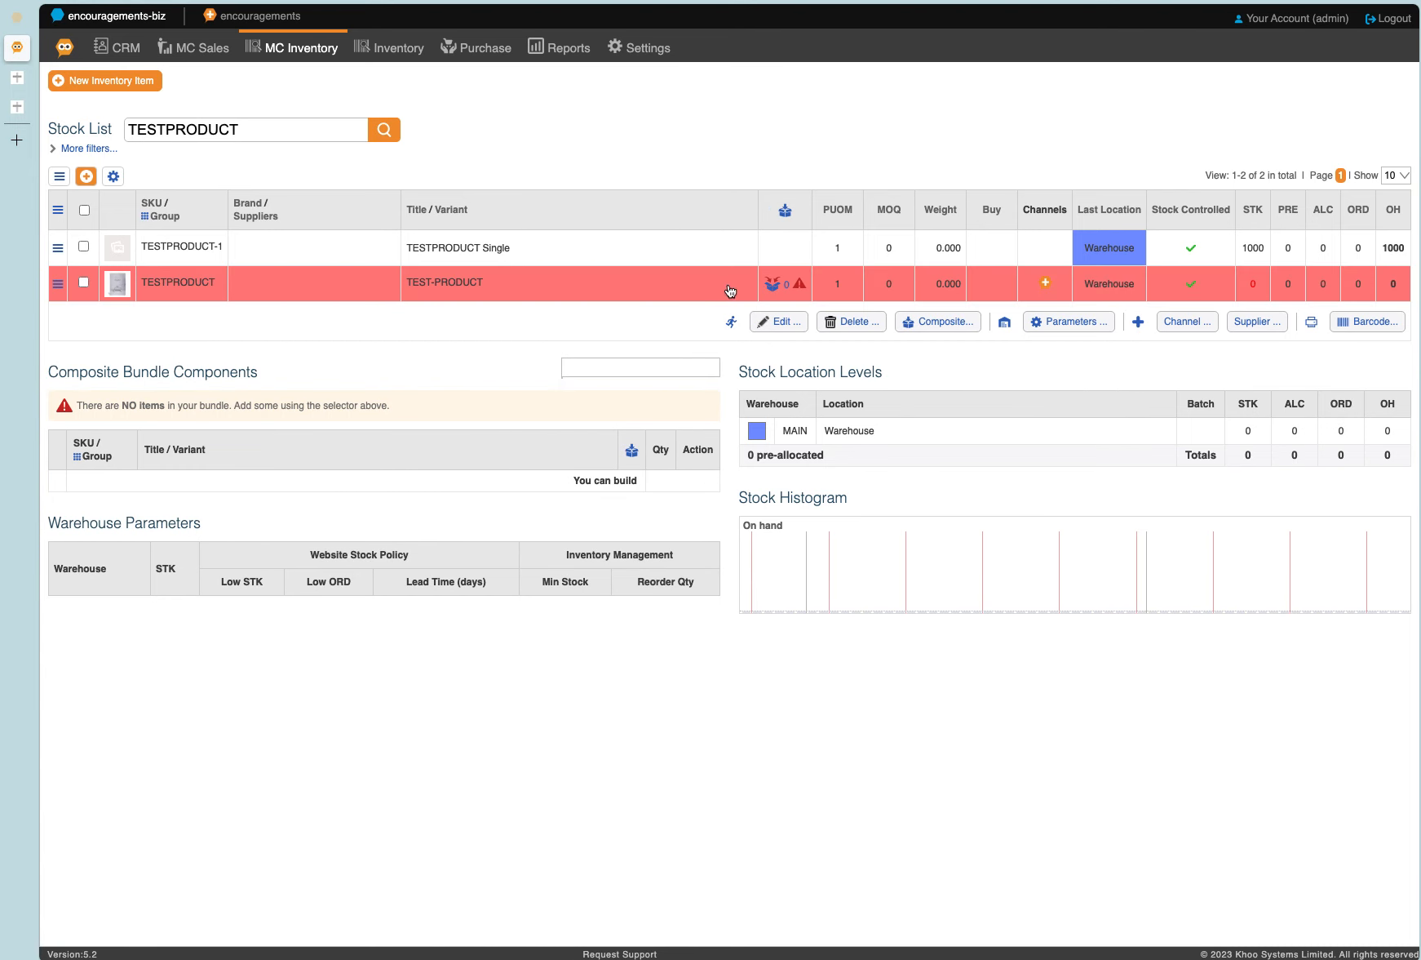
Try to add TESTPRODUCT: TEST-PRODUCT as a component of its own composite bundle.
left_click_drag(111, 405, 217, 408)
left_click(244, 416)
left_click(640, 367)
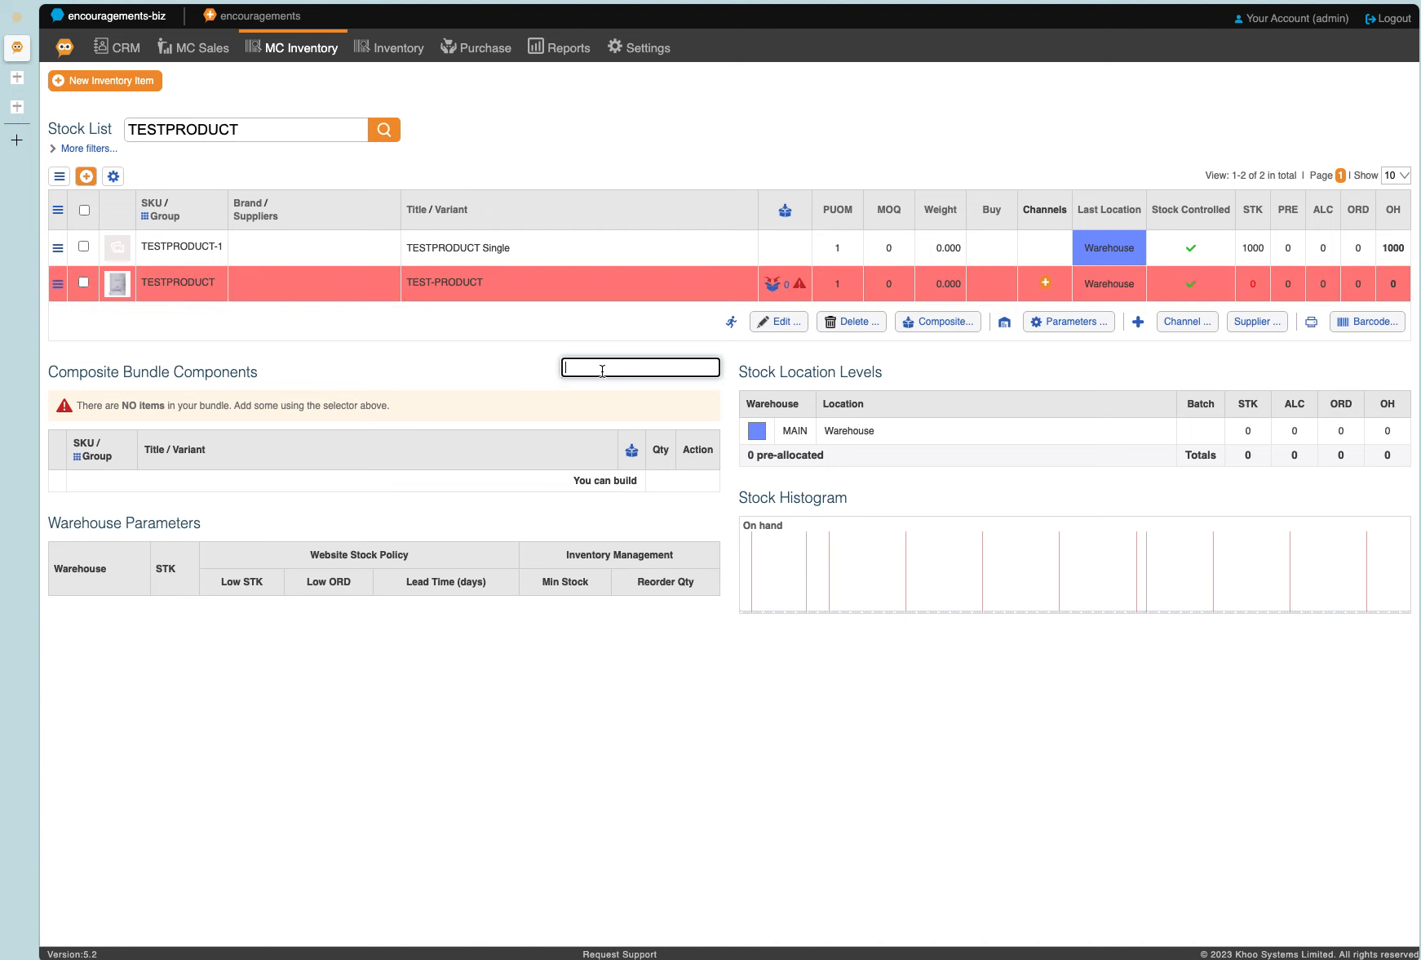
type("TESTPRODUCT")
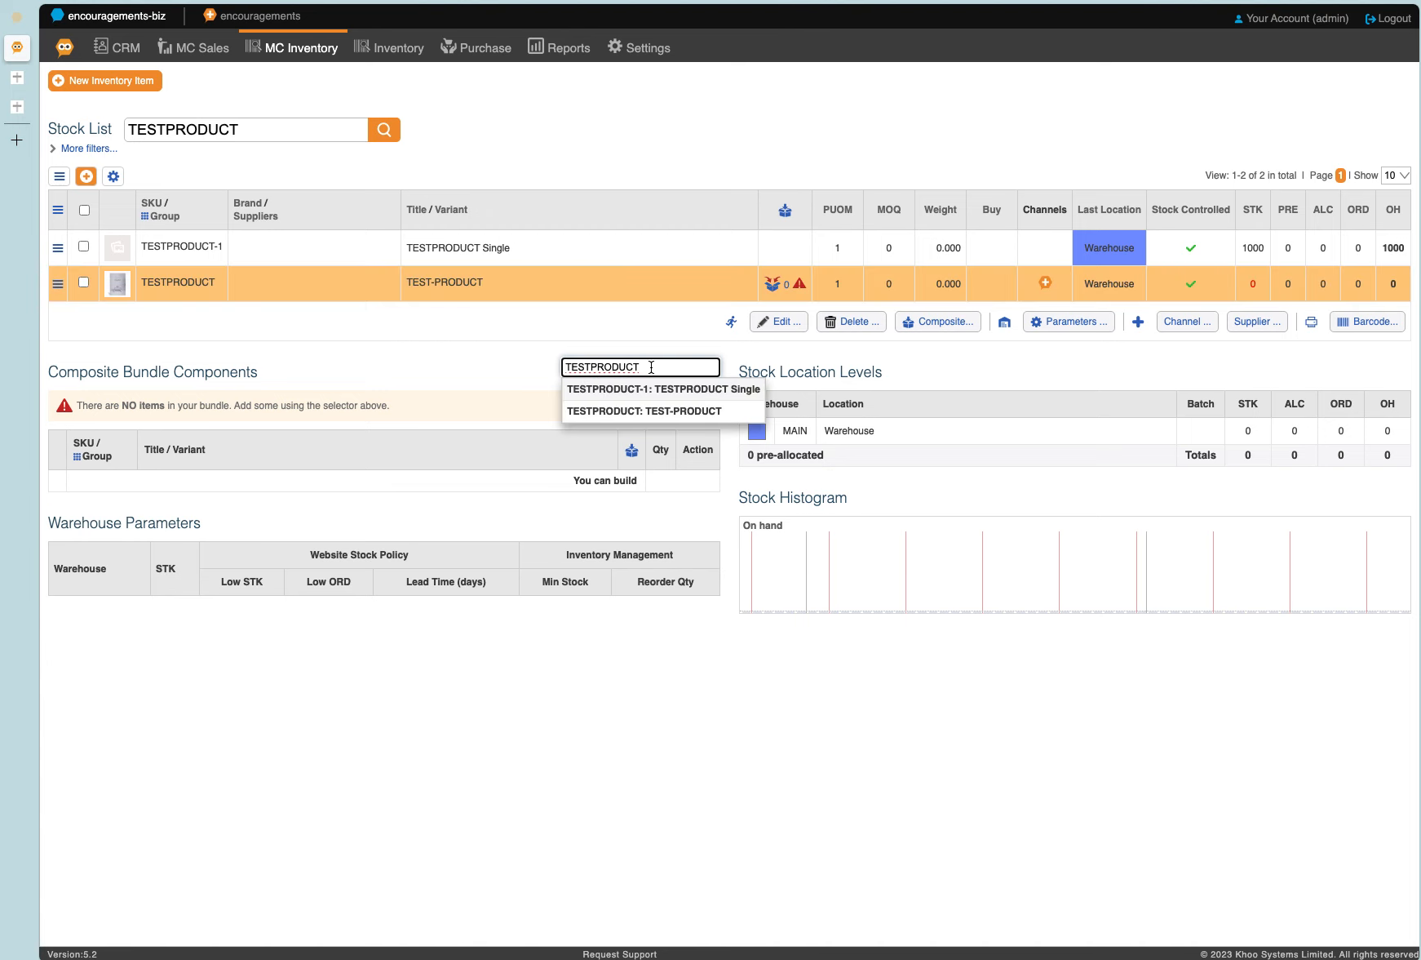
left_click(665, 411)
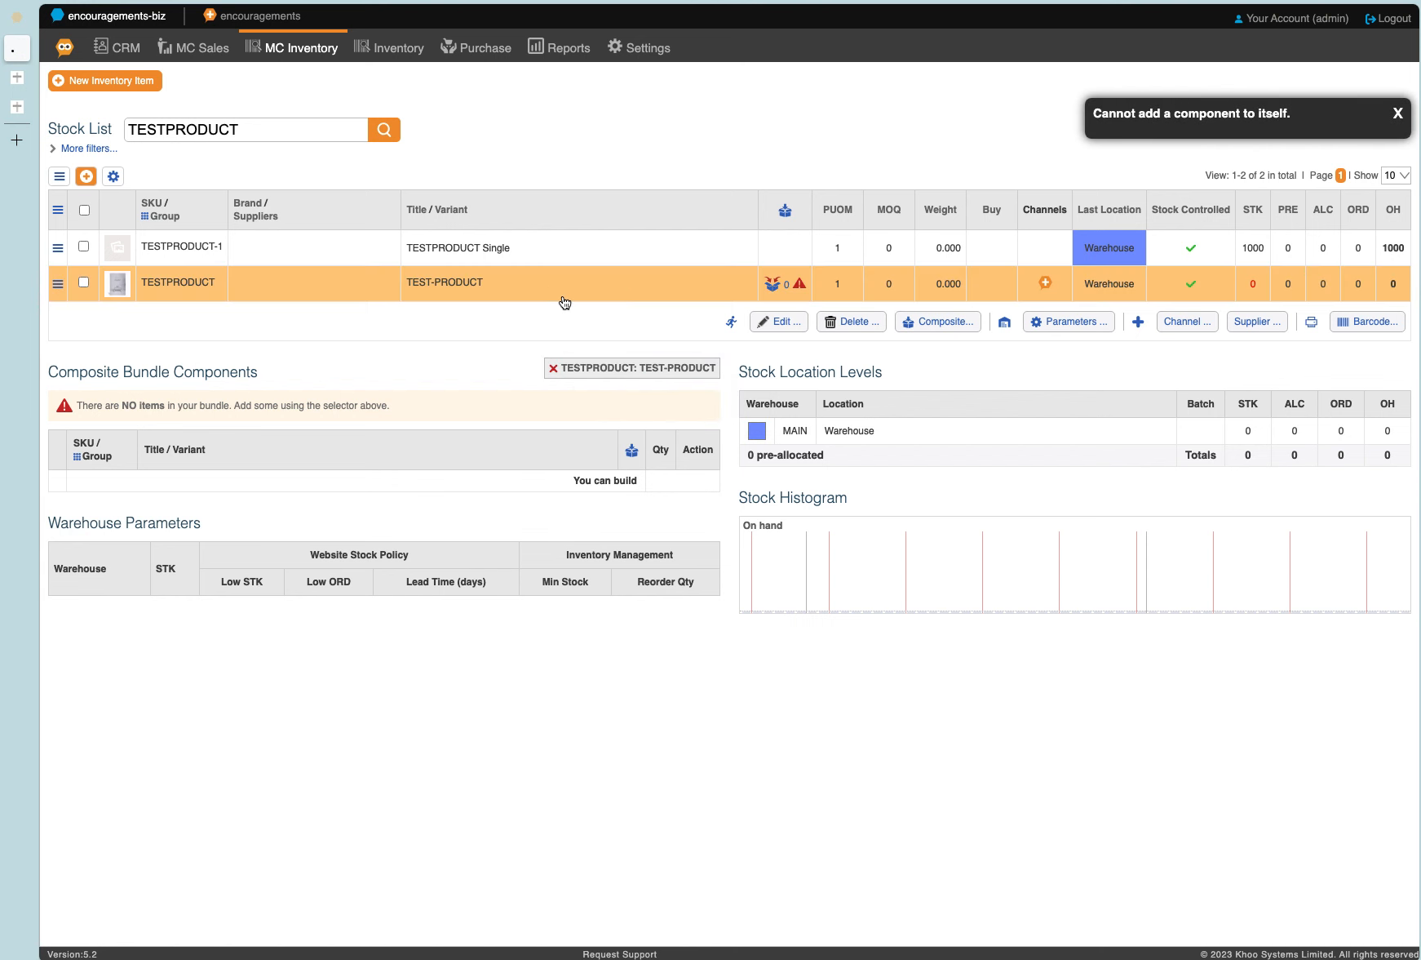
Add TESTPRODUCT-1: TESTPRODUCT Single as TEST-PRODUCT's bundle component and set its quantity to 25.
left_click(606, 361)
type("TESTPRODUCT")
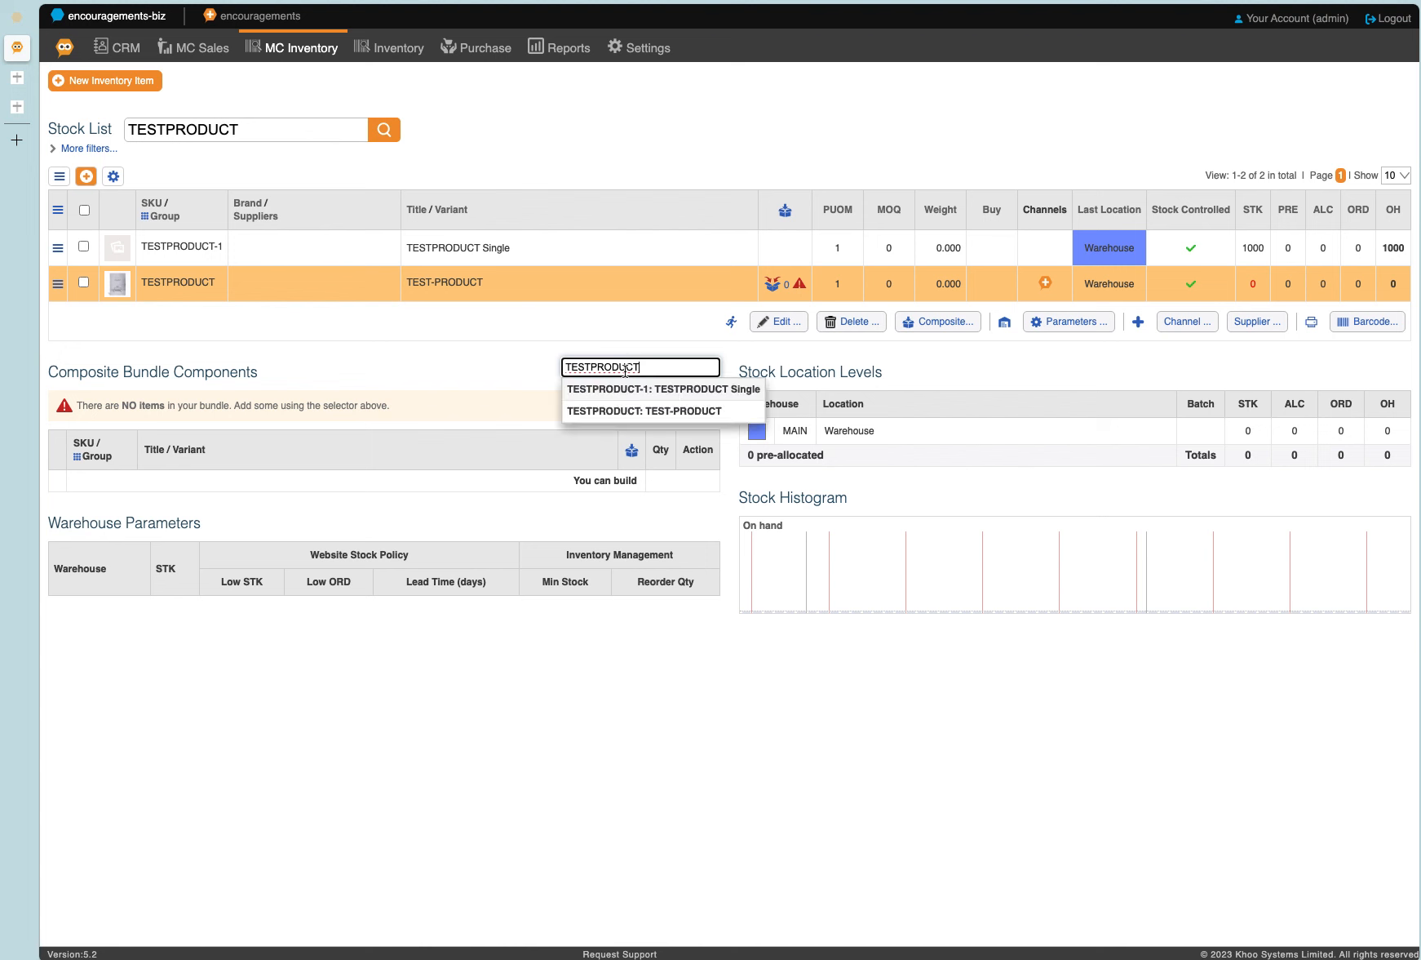
left_click(658, 388)
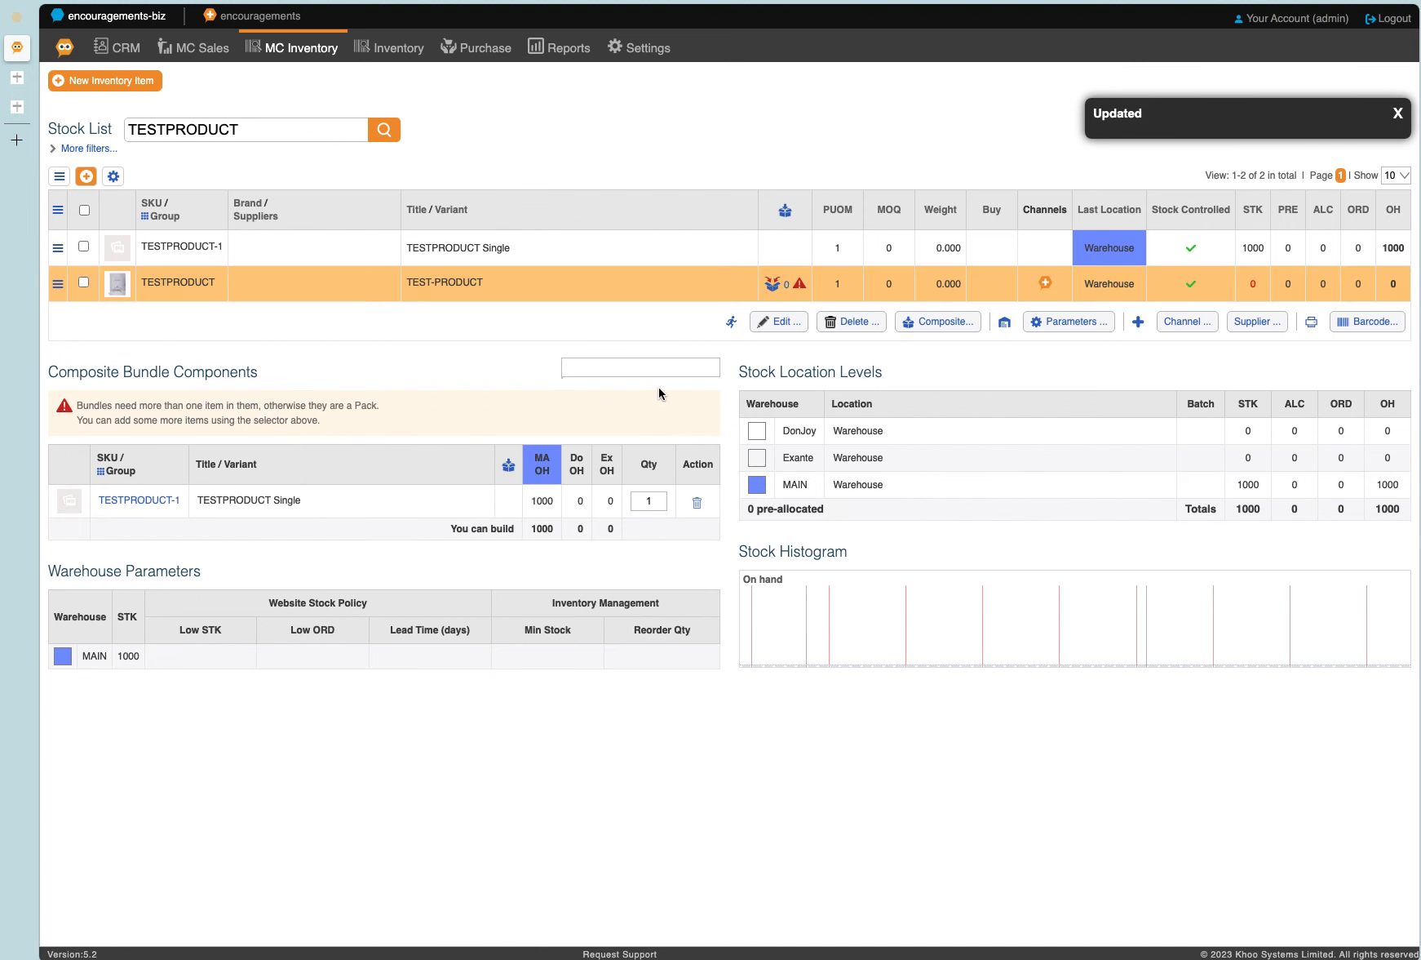
left_click(659, 504)
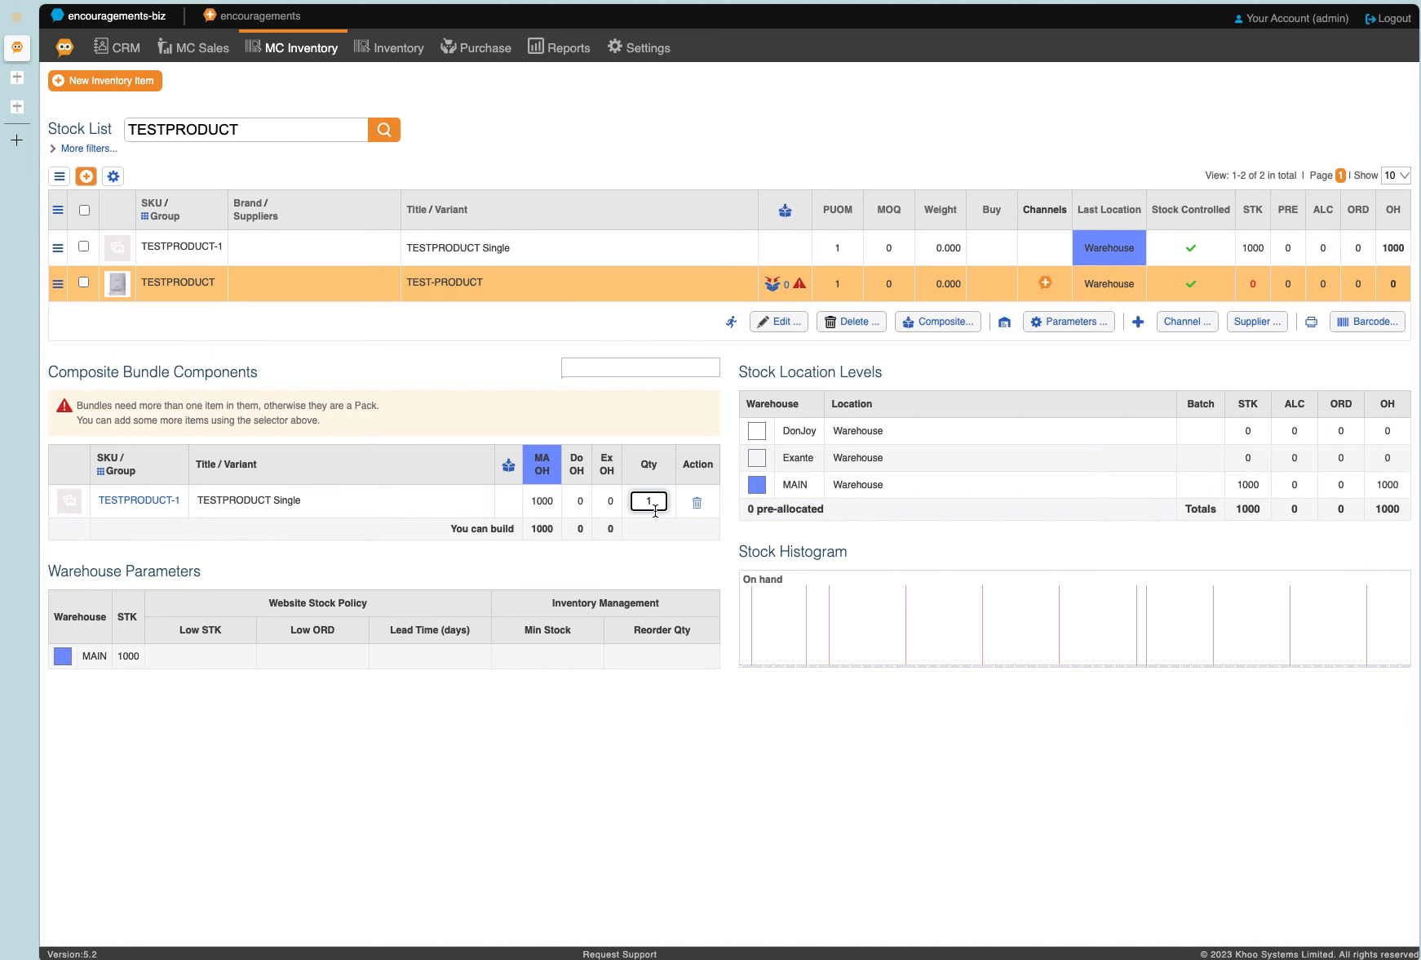
left_click(585, 286)
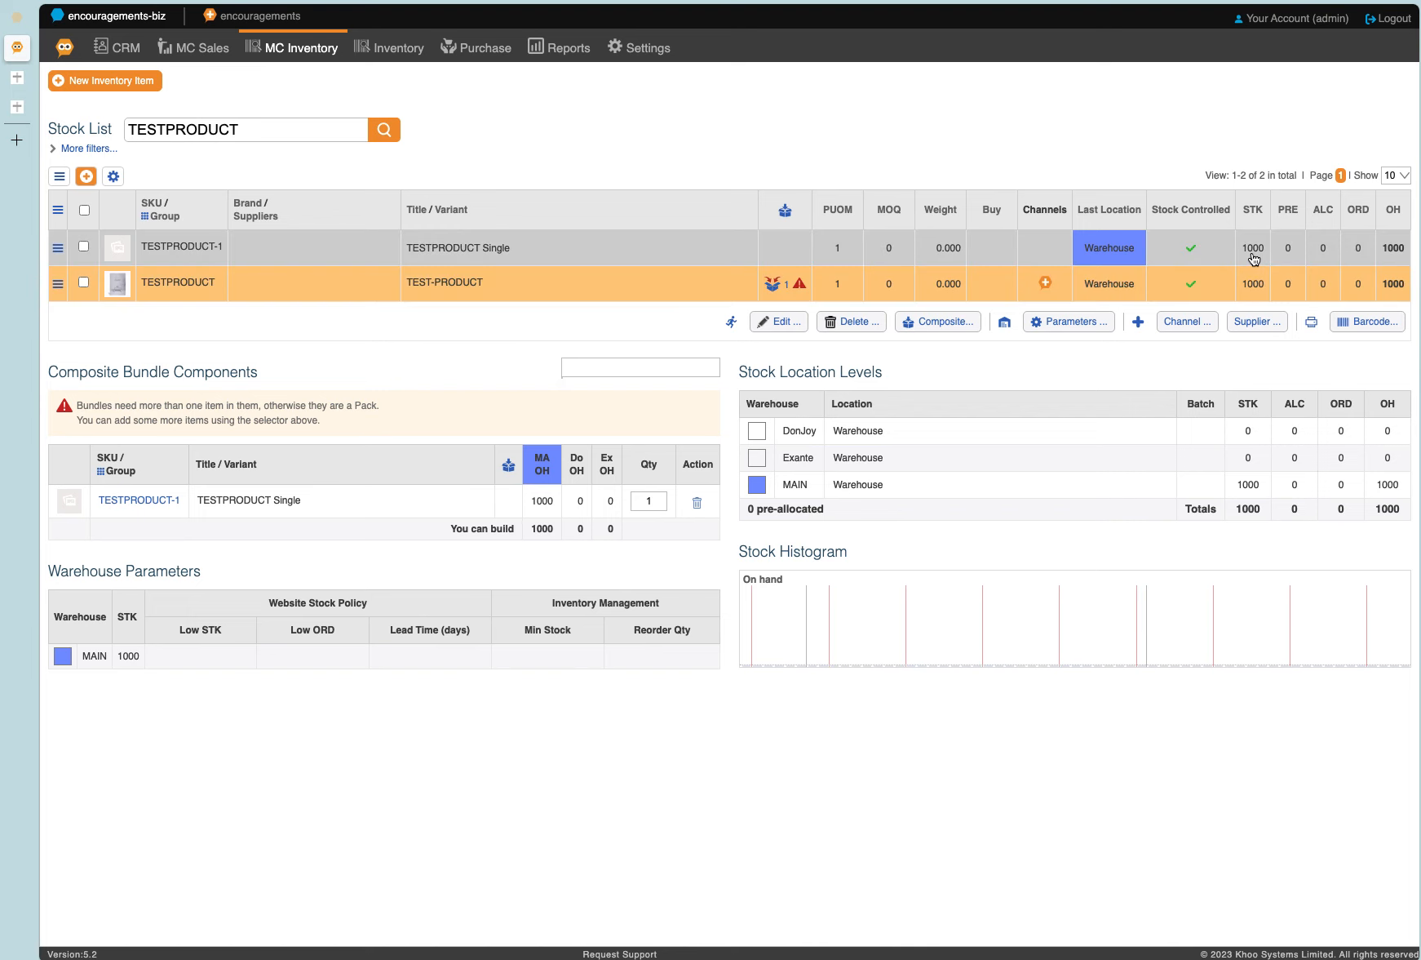
left_click(665, 503)
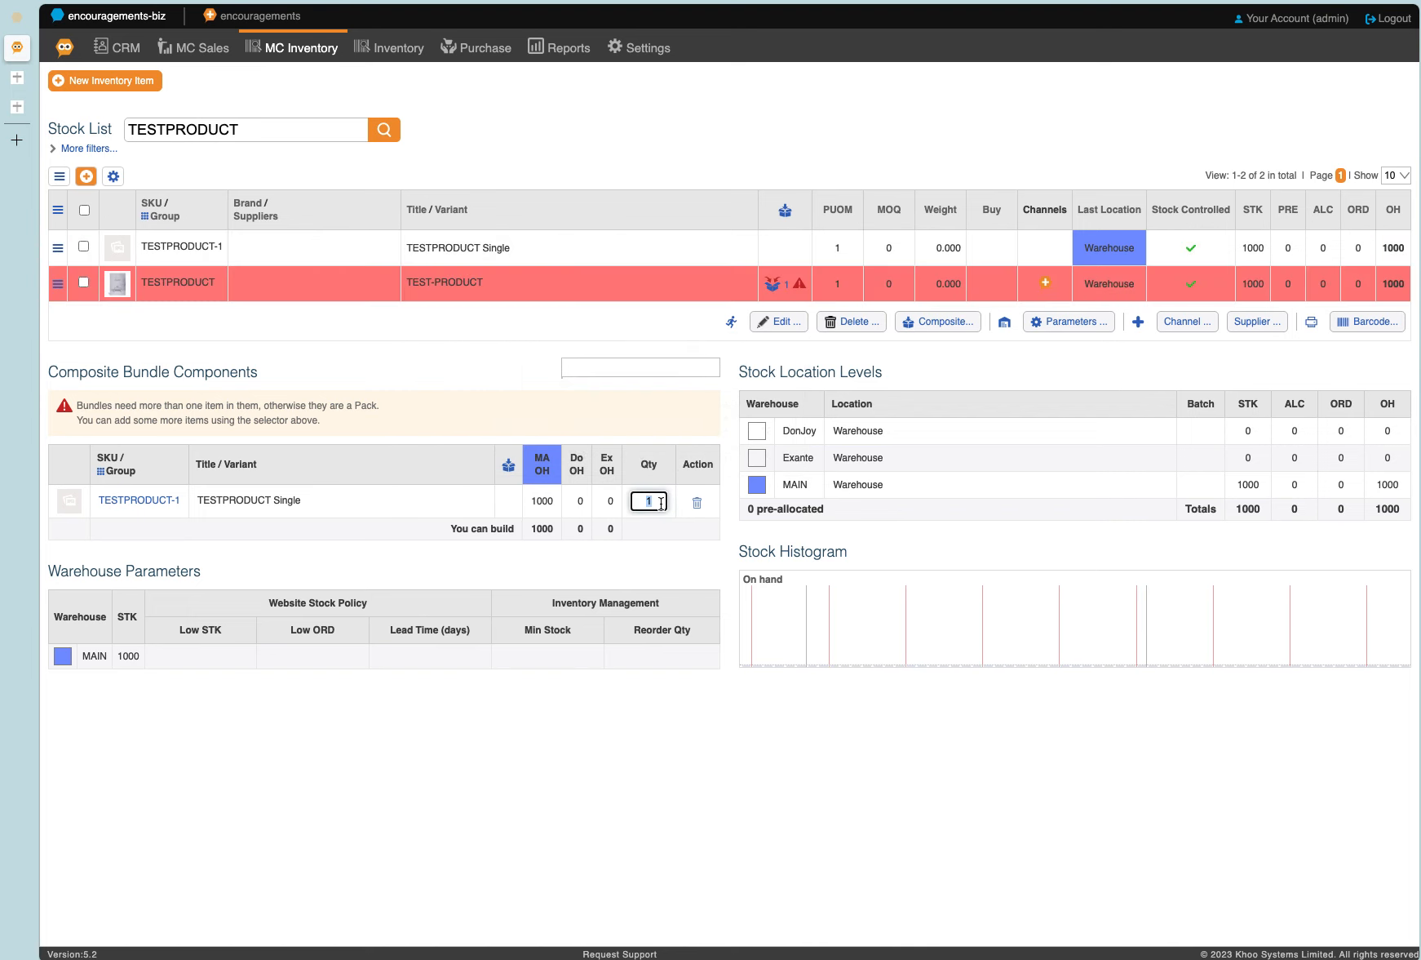
type("25")
left_click(470, 394)
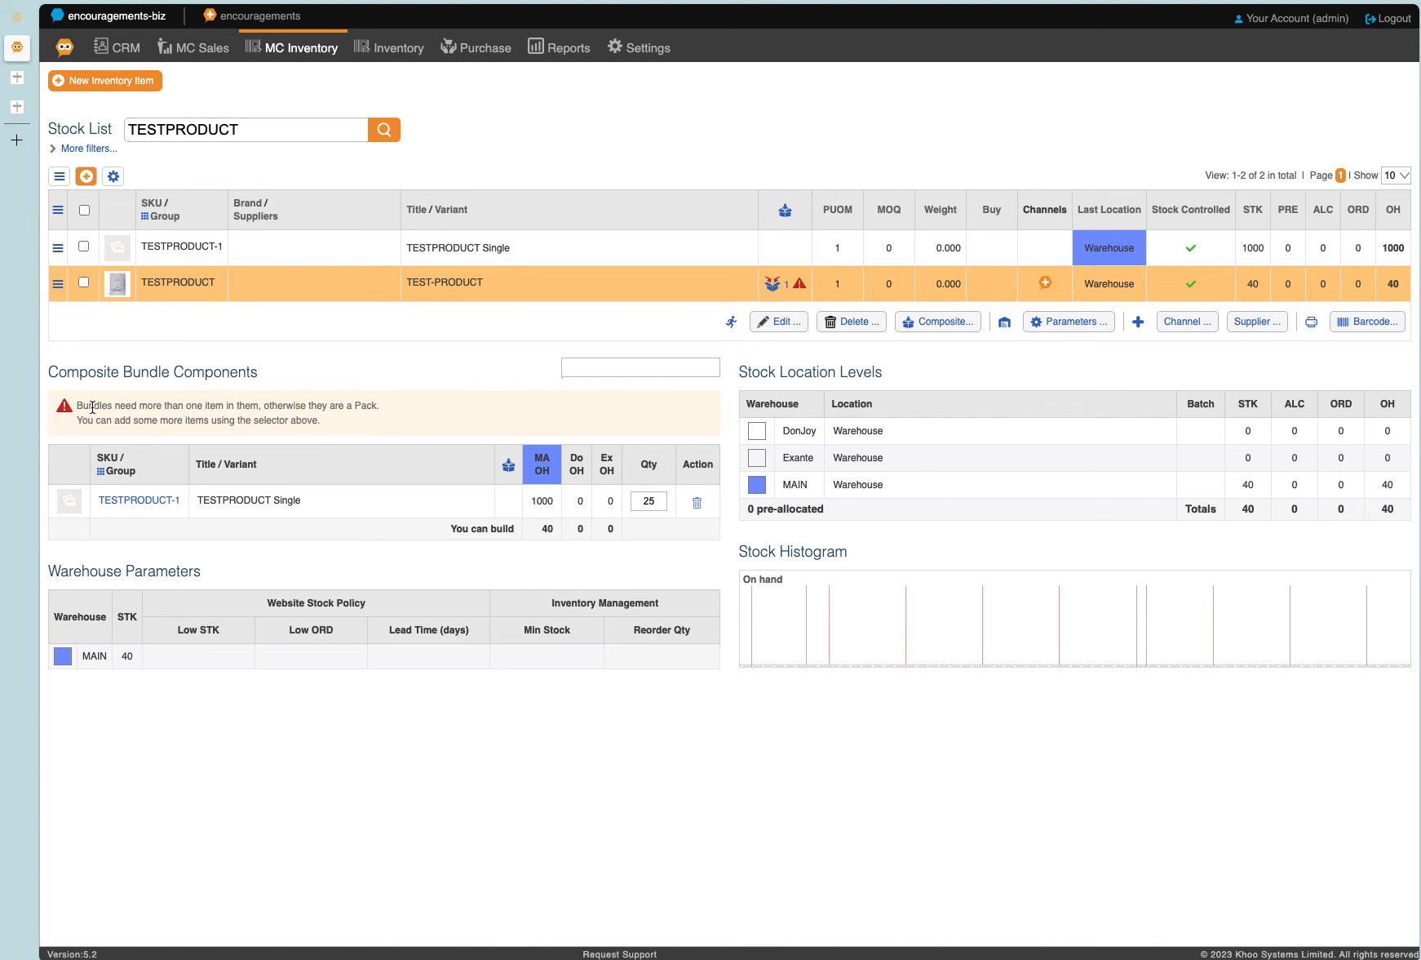
Read the warning about single-item bundles and try to change TEST-PRODUCT's composite type to Pack.
left_click_drag(76, 407, 376, 411)
left_click(528, 374)
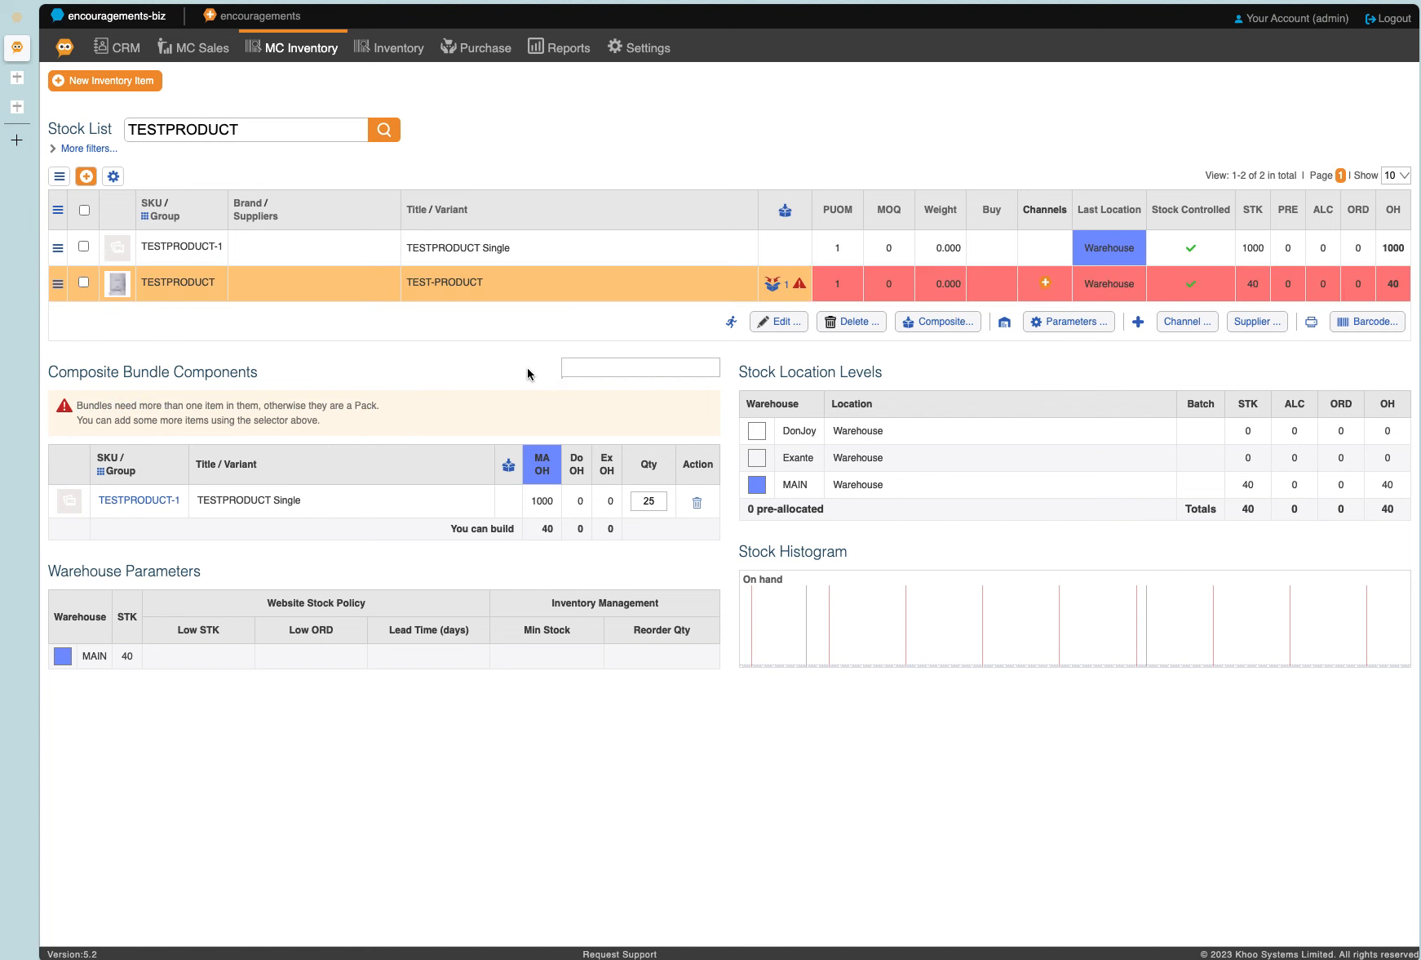
left_click(921, 325)
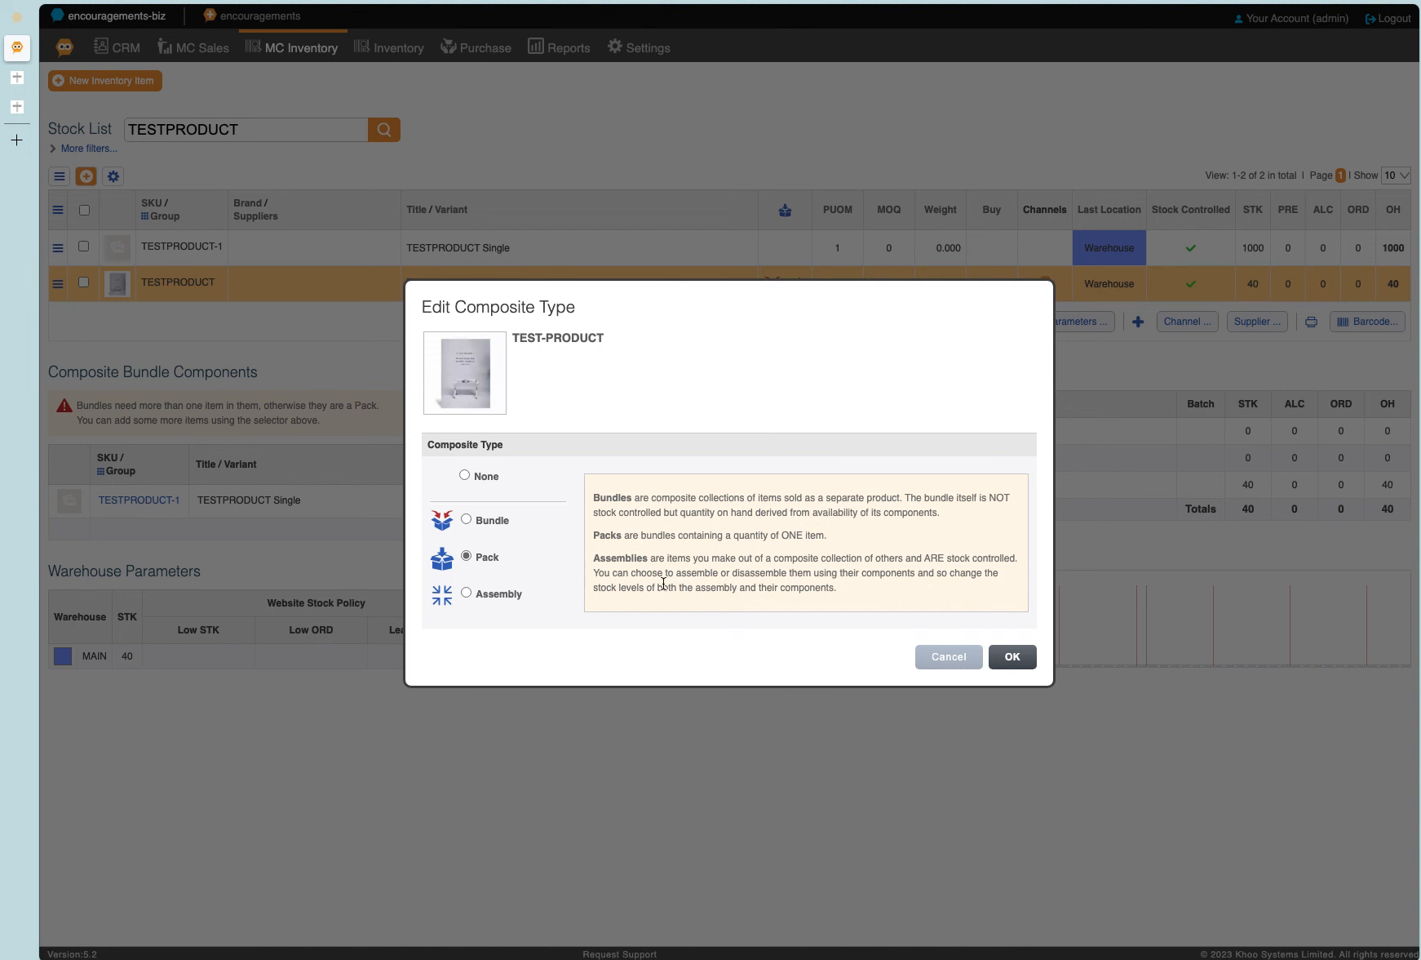
left_click(1012, 657)
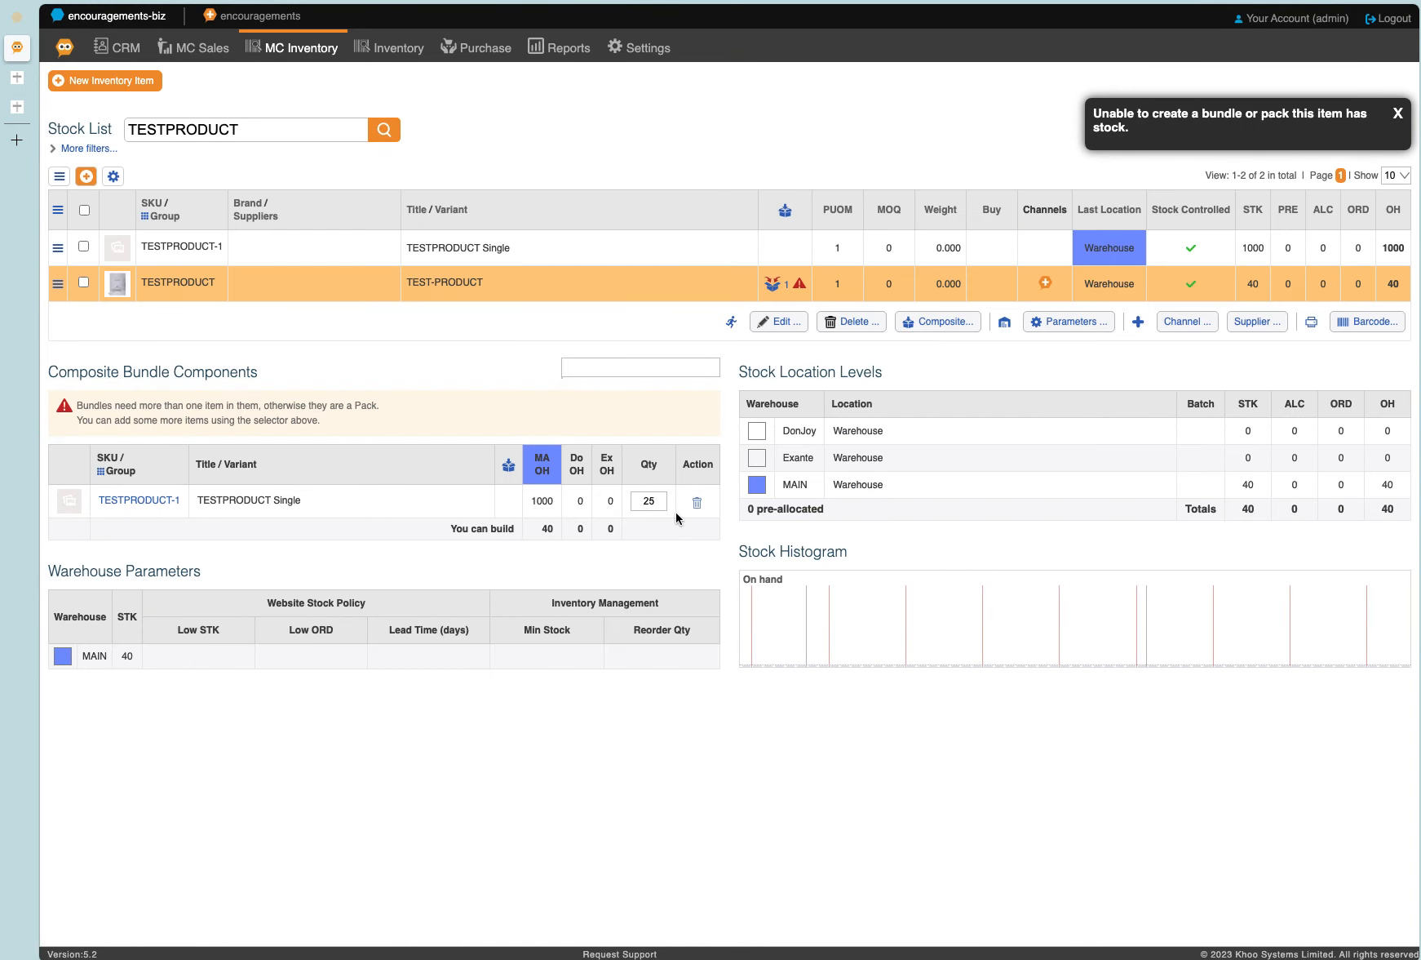
left_click(671, 288)
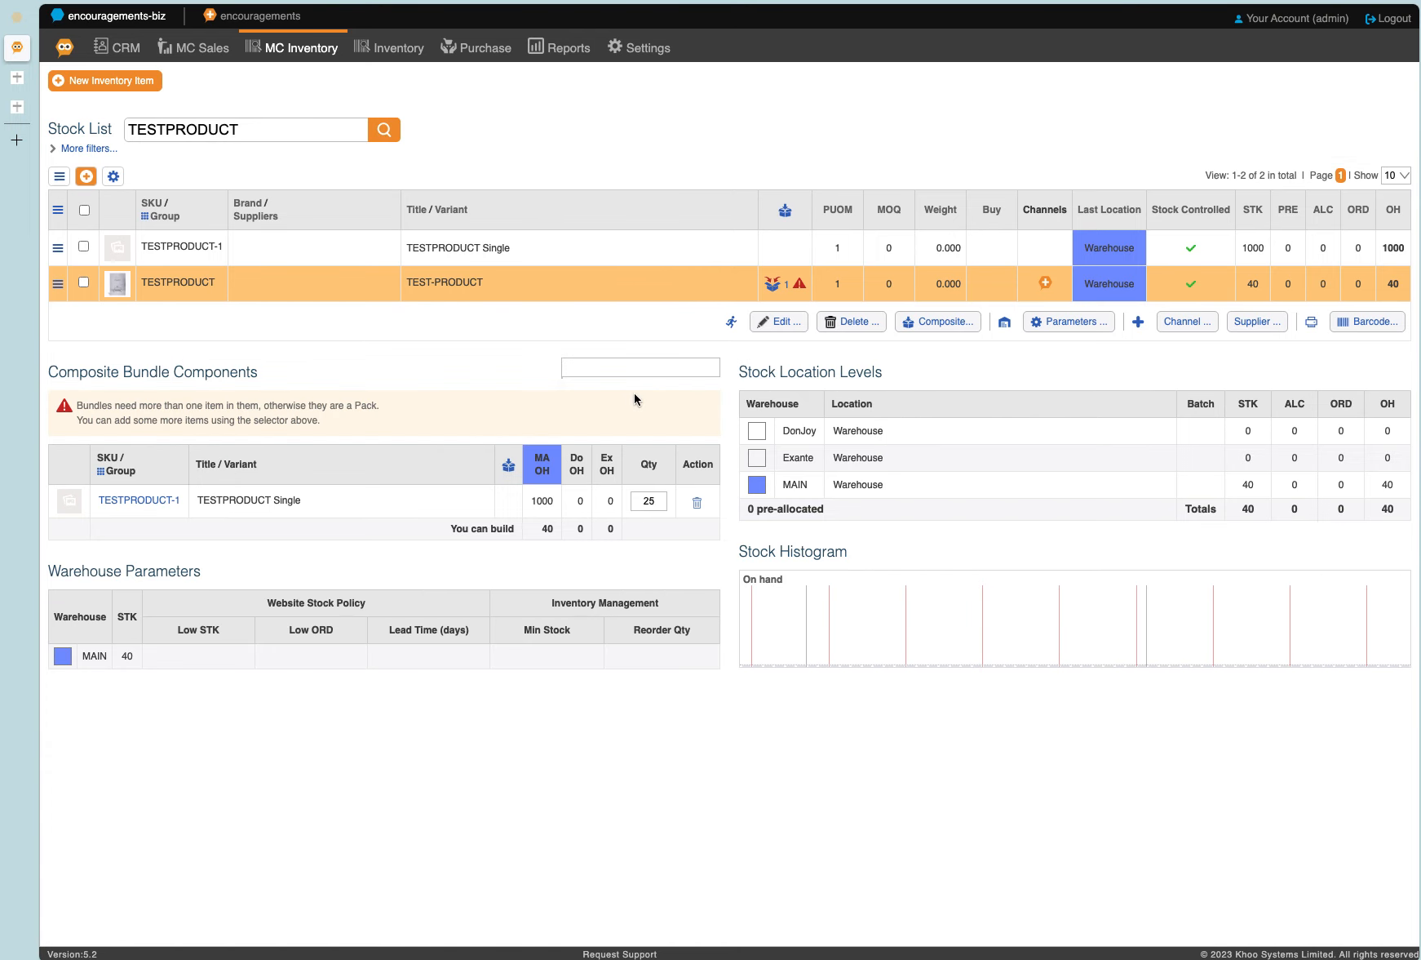
Remove TESTPRODUCT-1 from TEST-PRODUCT's bundle components and change the composite type to Pack.
left_click(696, 502)
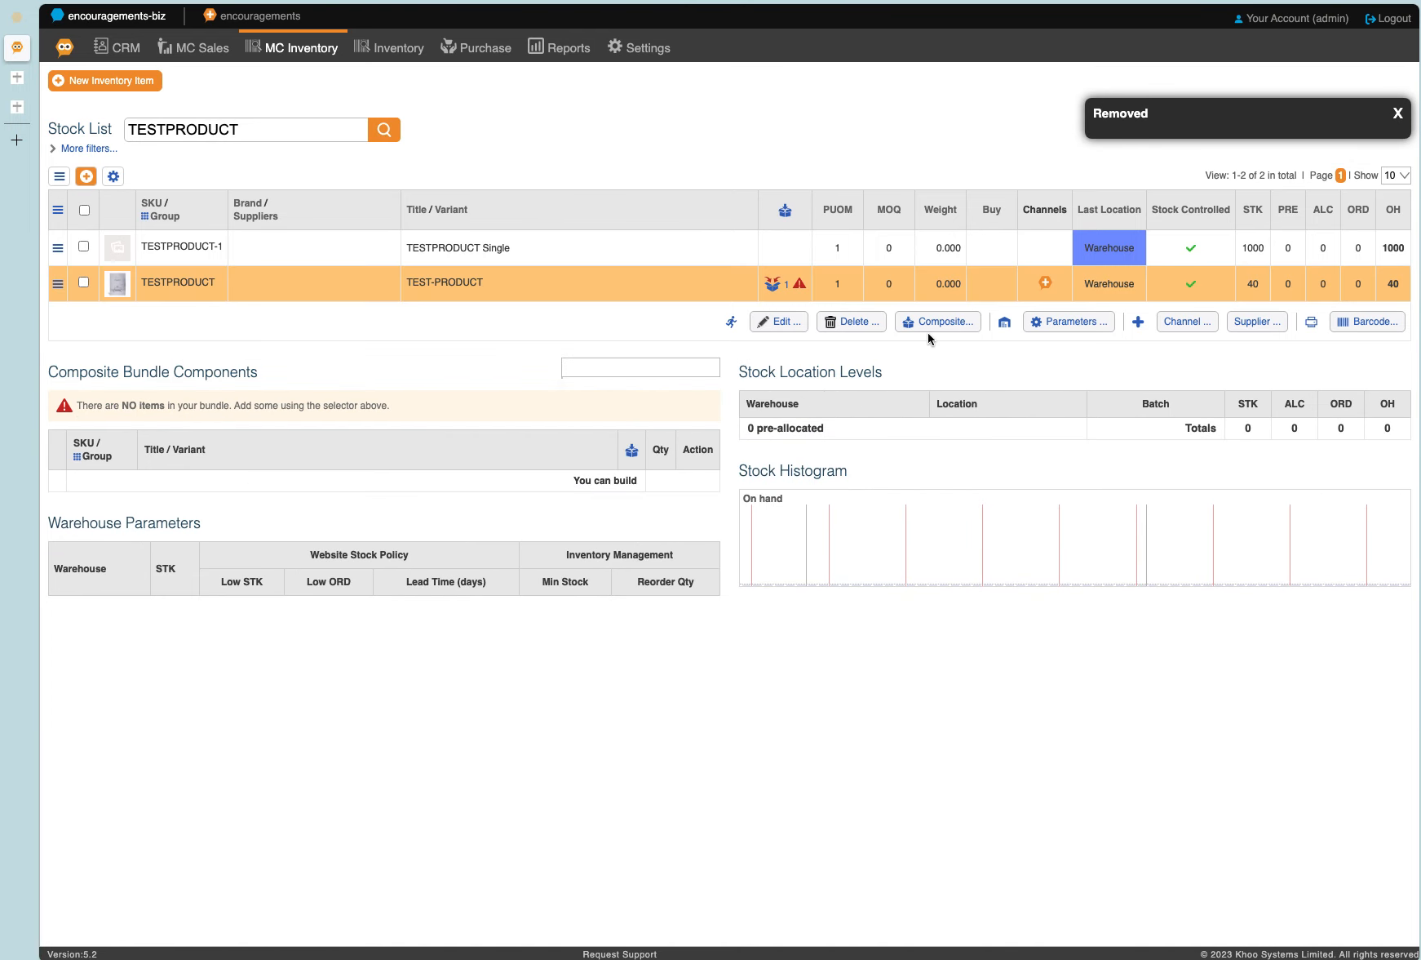
left_click(939, 323)
left_click(490, 557)
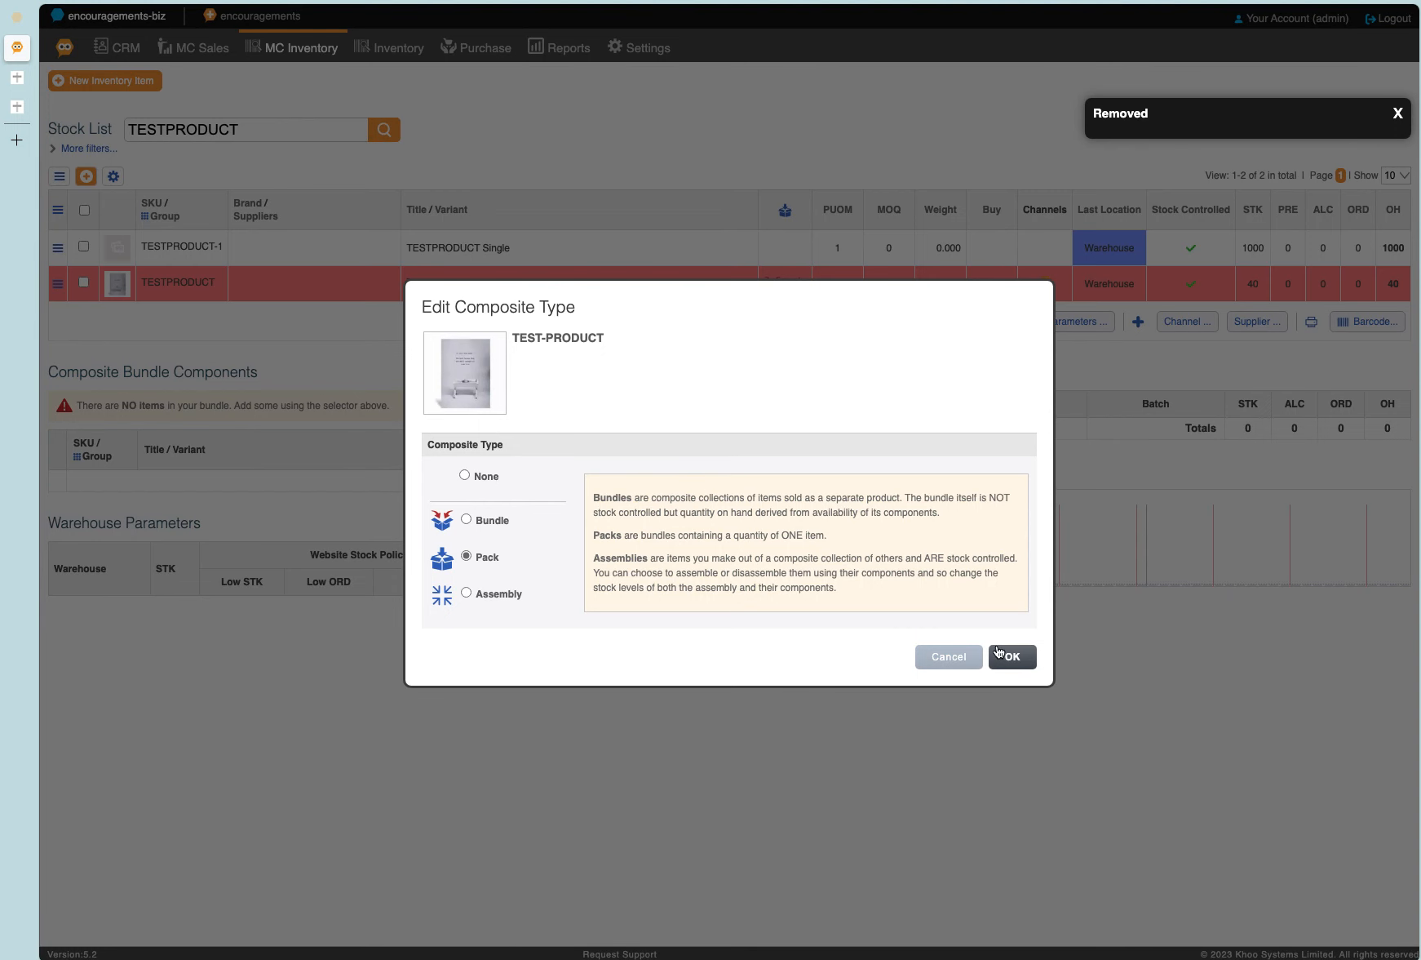
left_click(1012, 656)
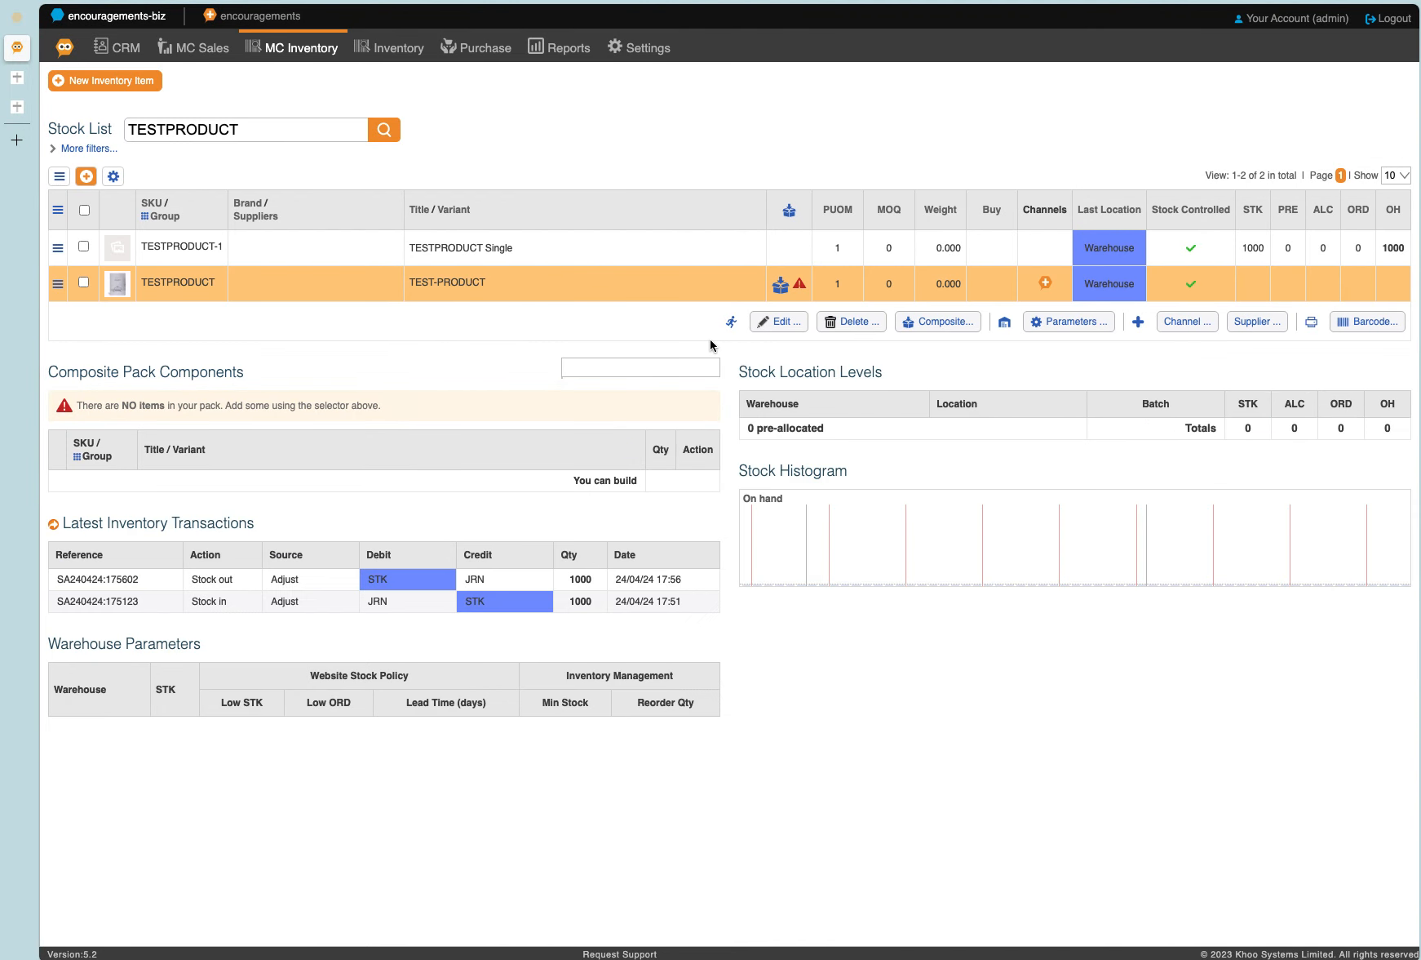
Add TESTPRODUCT-1: TESTPRODUCT Single as TEST-PRODUCT's pack component with a quantity of 25.
left_click(678, 364)
type("TESTPRODUCT")
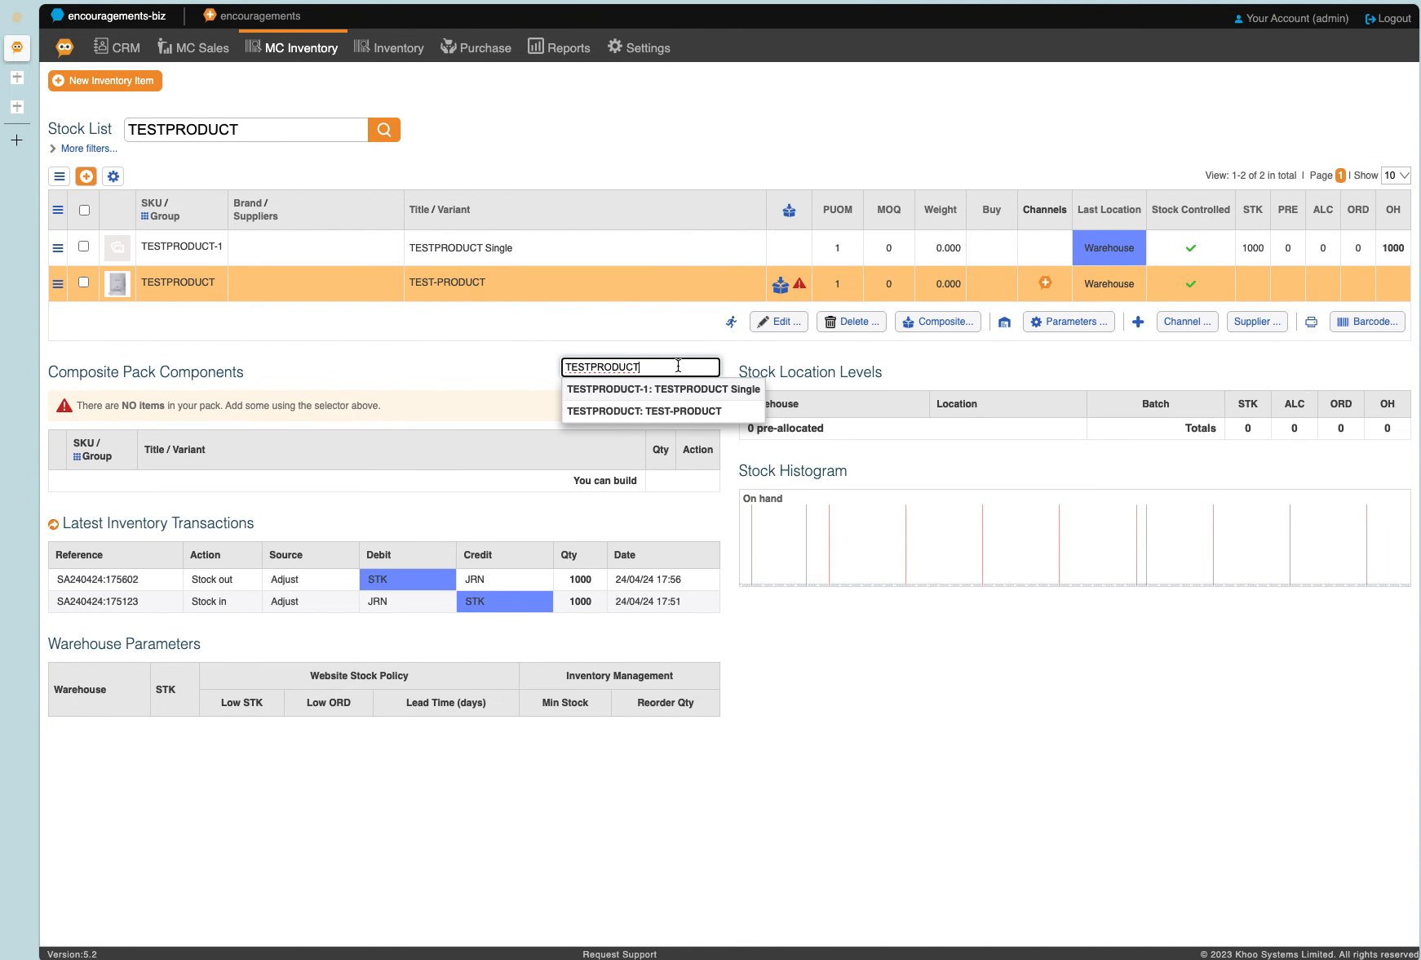
left_click(668, 393)
double_click(650, 446)
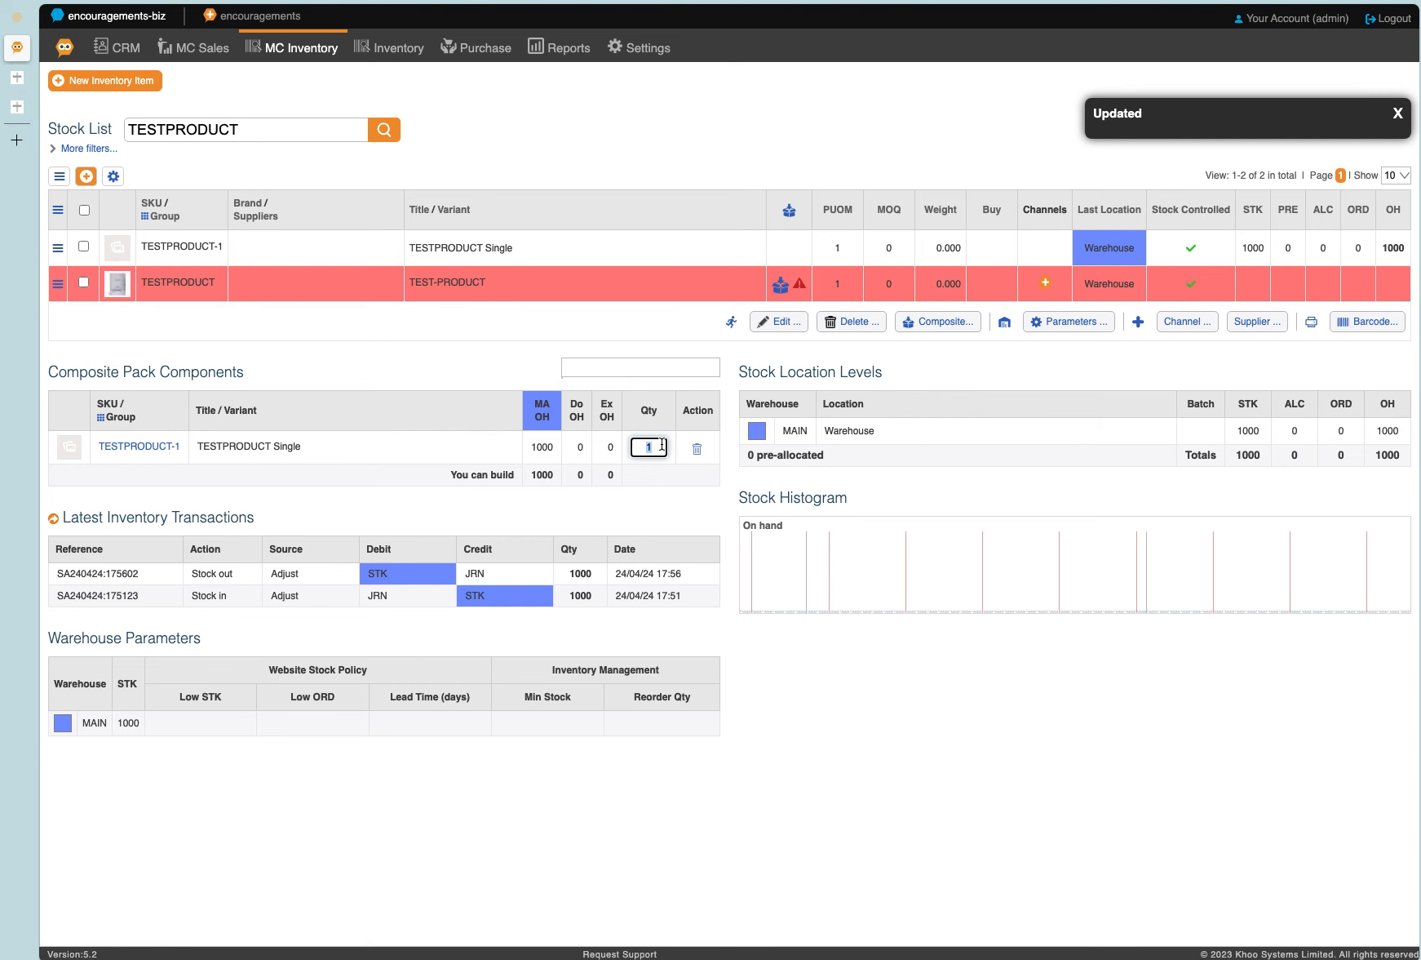
type("25")
key("Return")
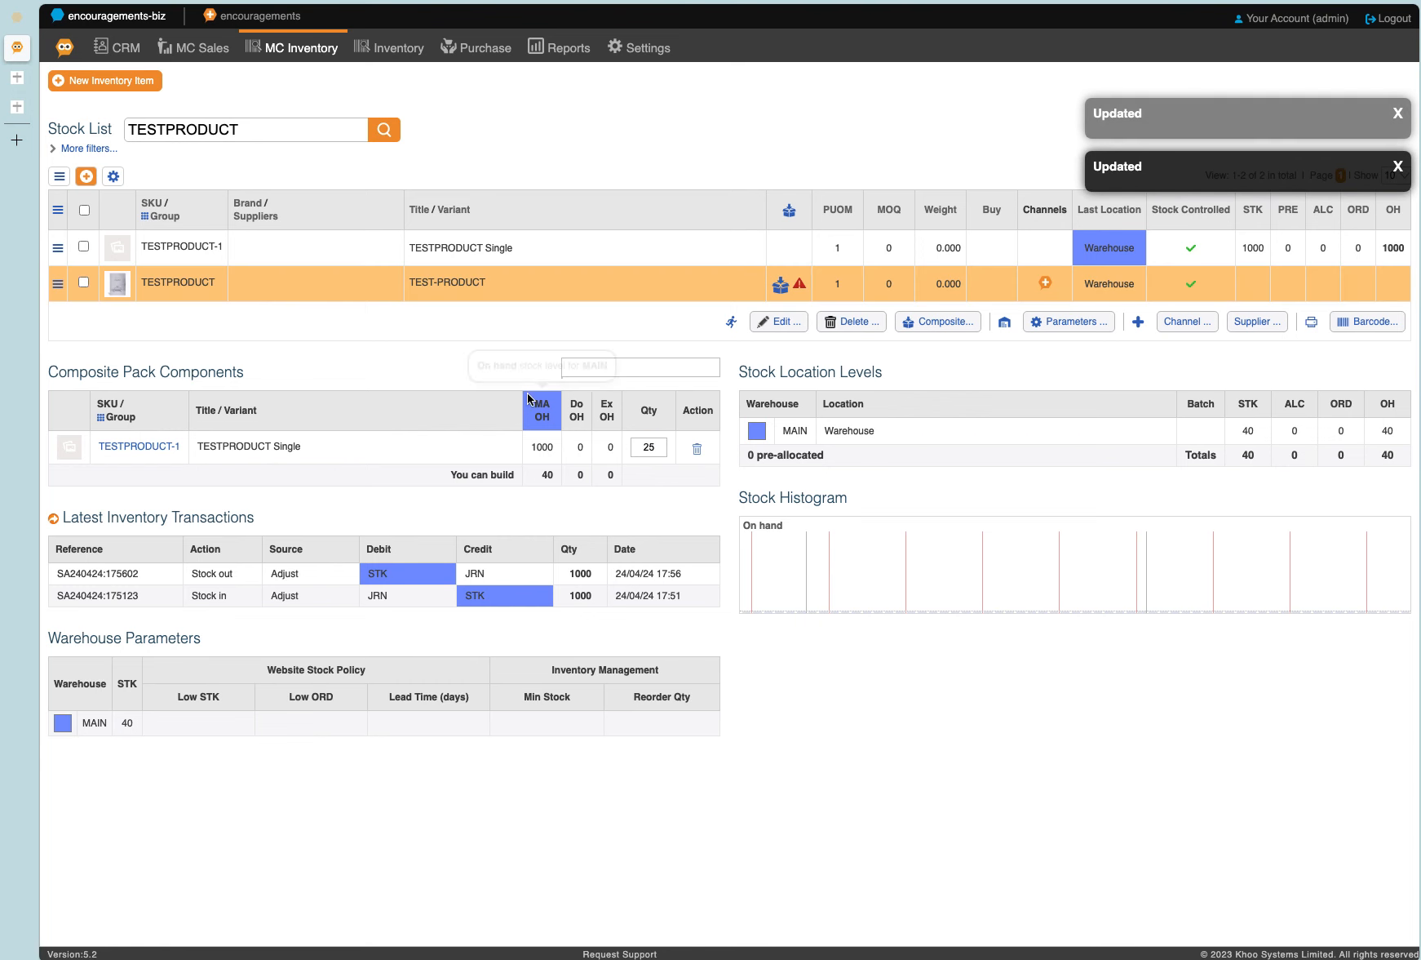
Switch to the TEST-PRODUCT store page and refresh it to check how many packs are available.
key("super+t")
key("super+w")
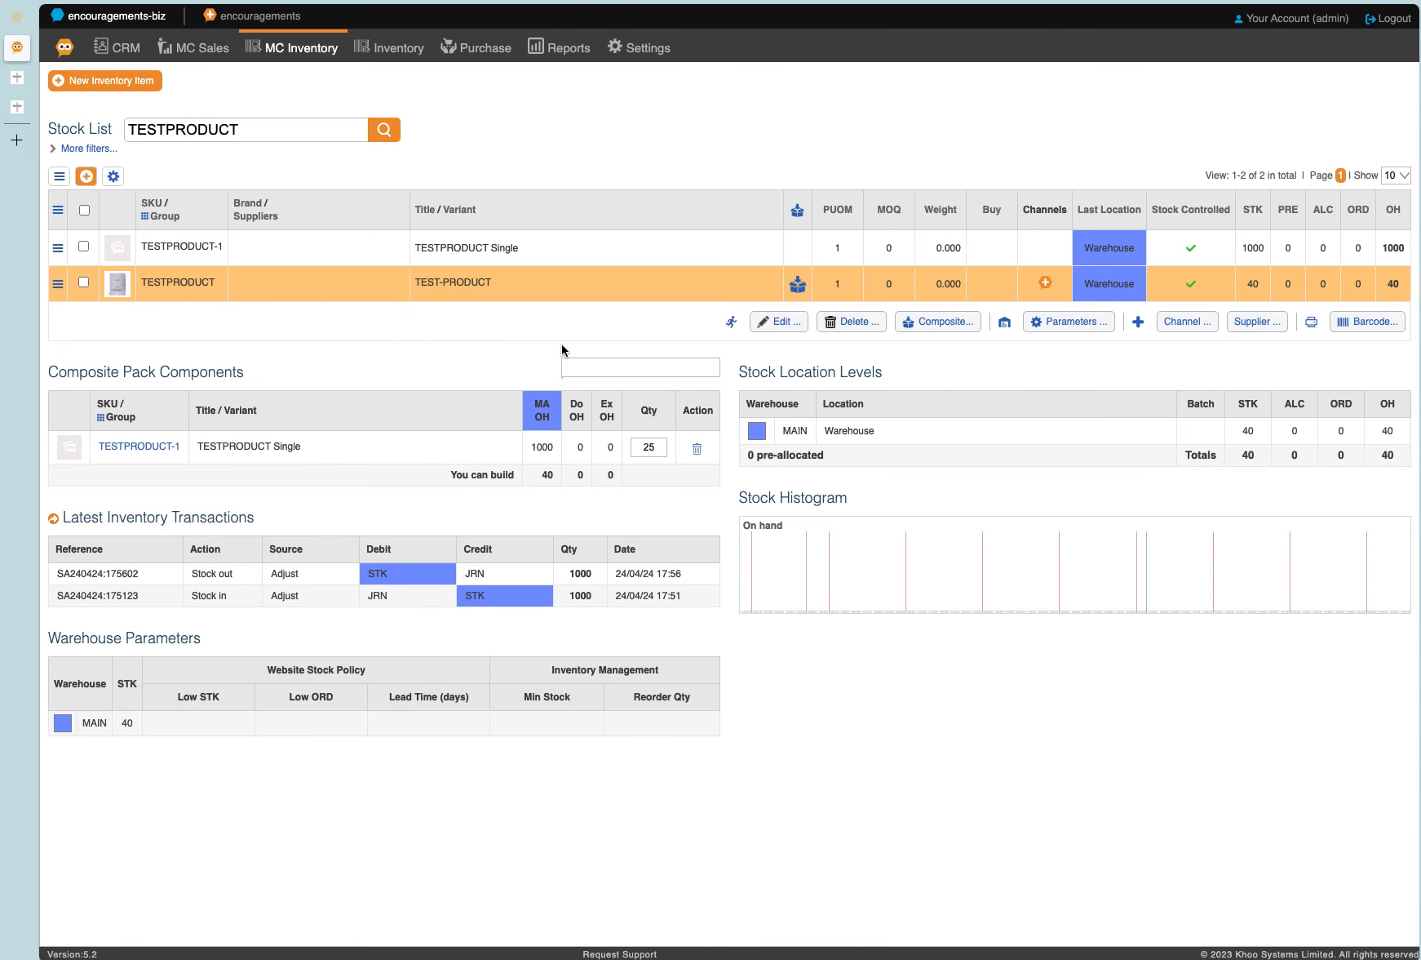
mouse_move(216, 288)
left_click(633, 450)
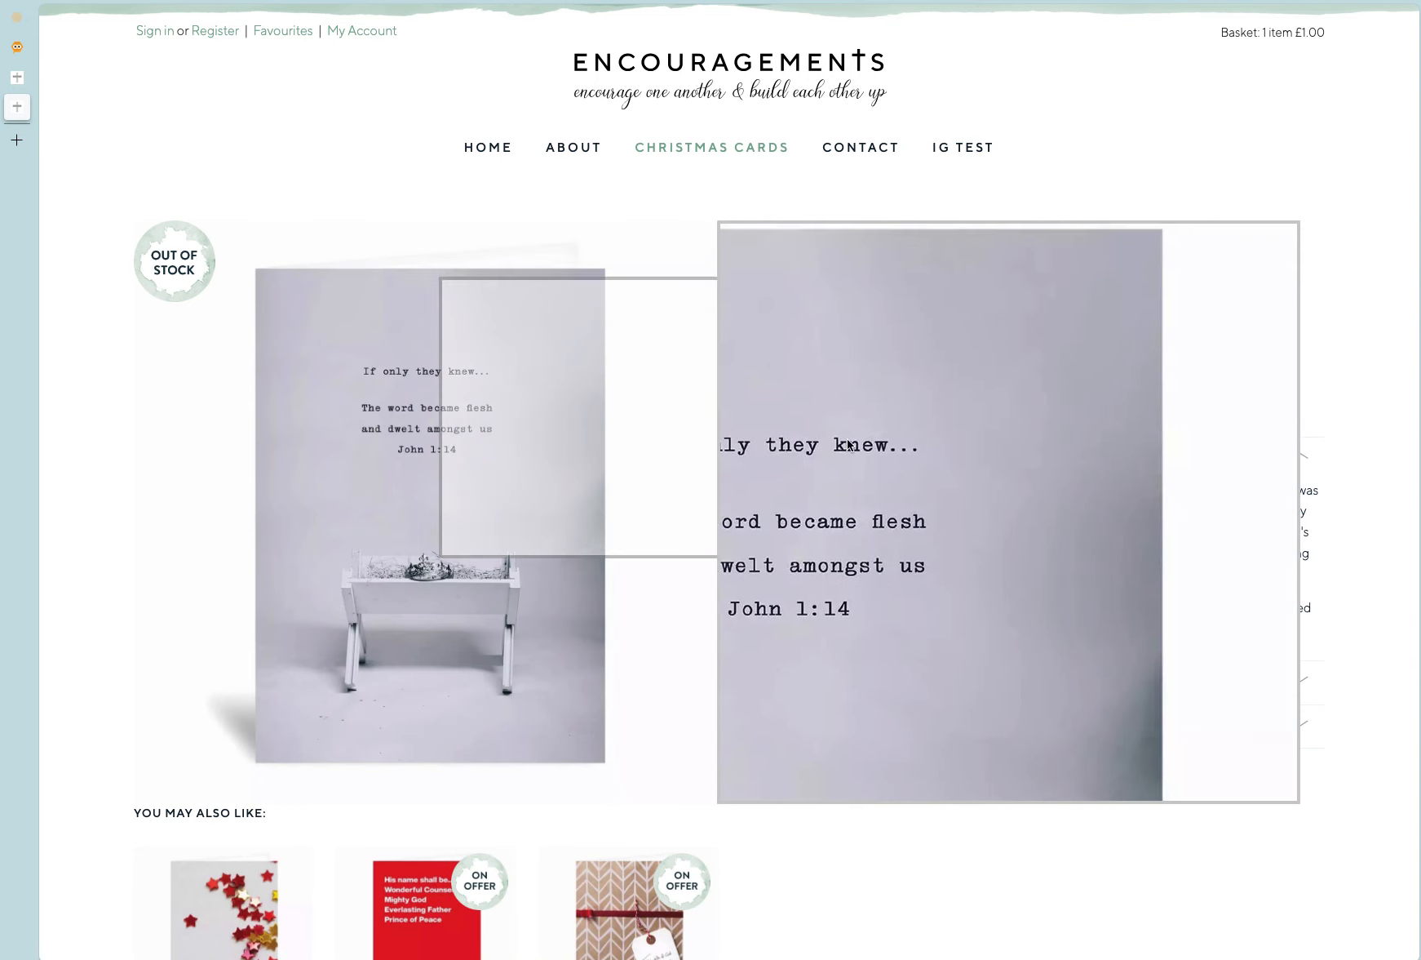
key("super+r")
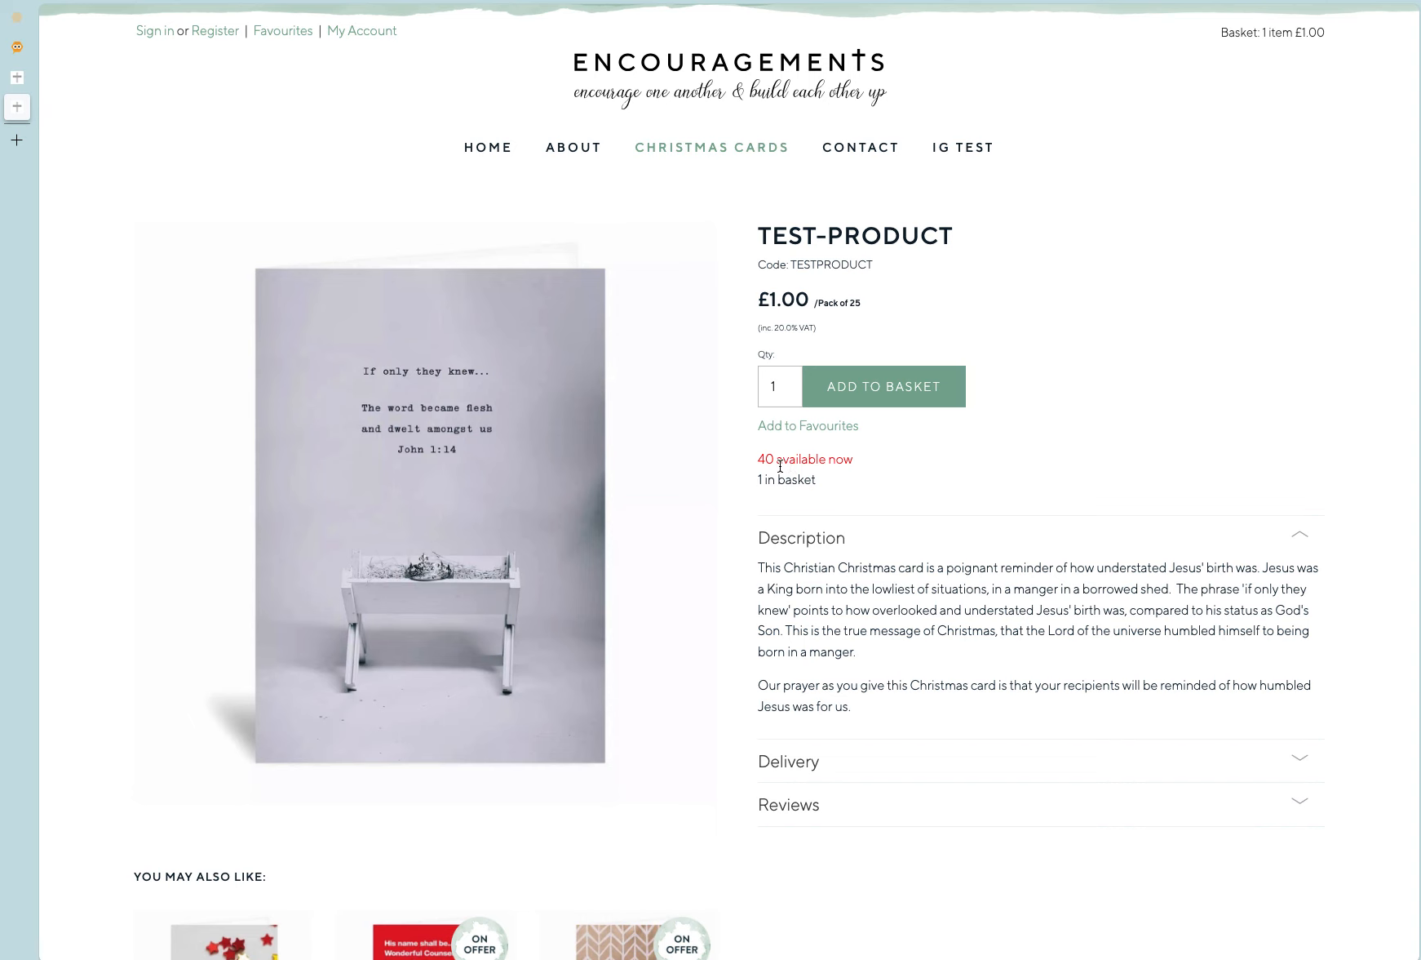
Add 1 TEST-PRODUCT pack to the basket and check its quantity in the basket summary.
left_click(861, 395)
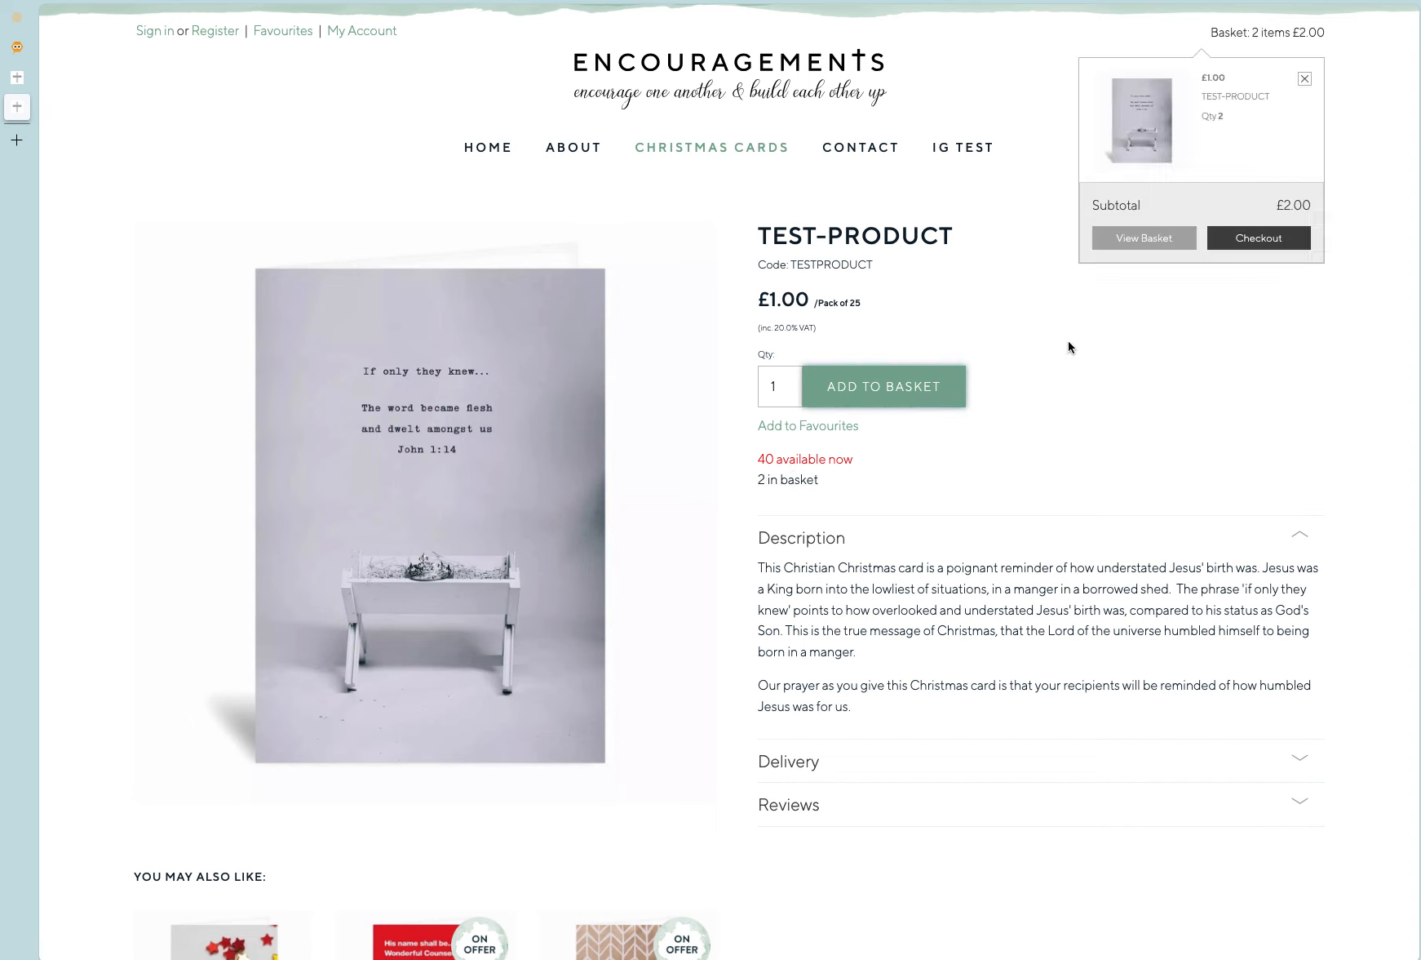
double_click(1220, 118)
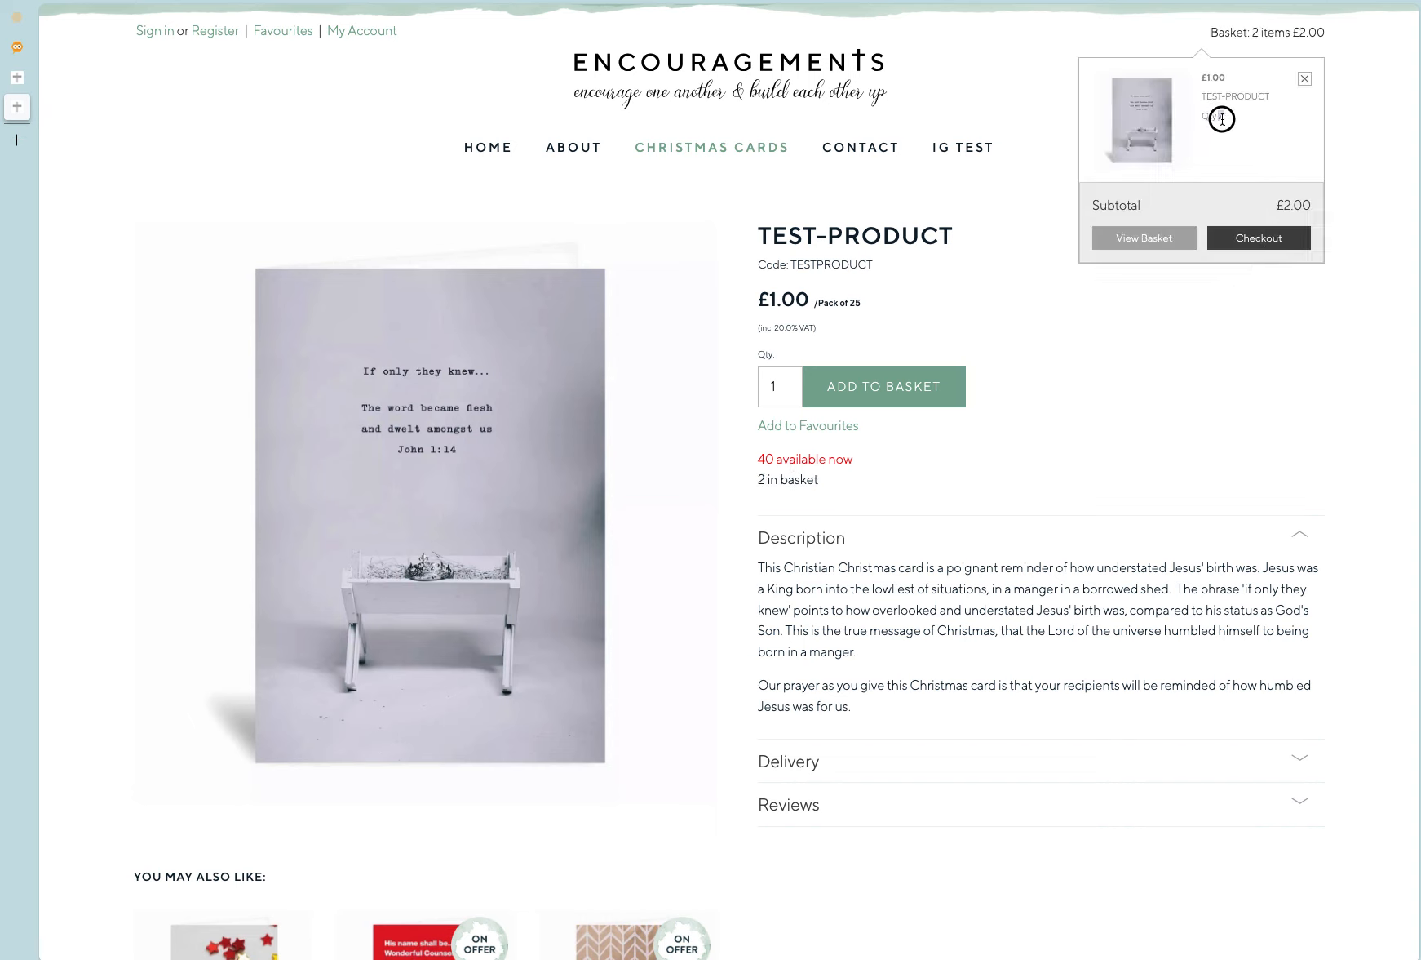
left_click(1219, 141)
Return to the website's content editor and duplicate the TESTPROD1 product page.
key("ctrl+shift+Tab")
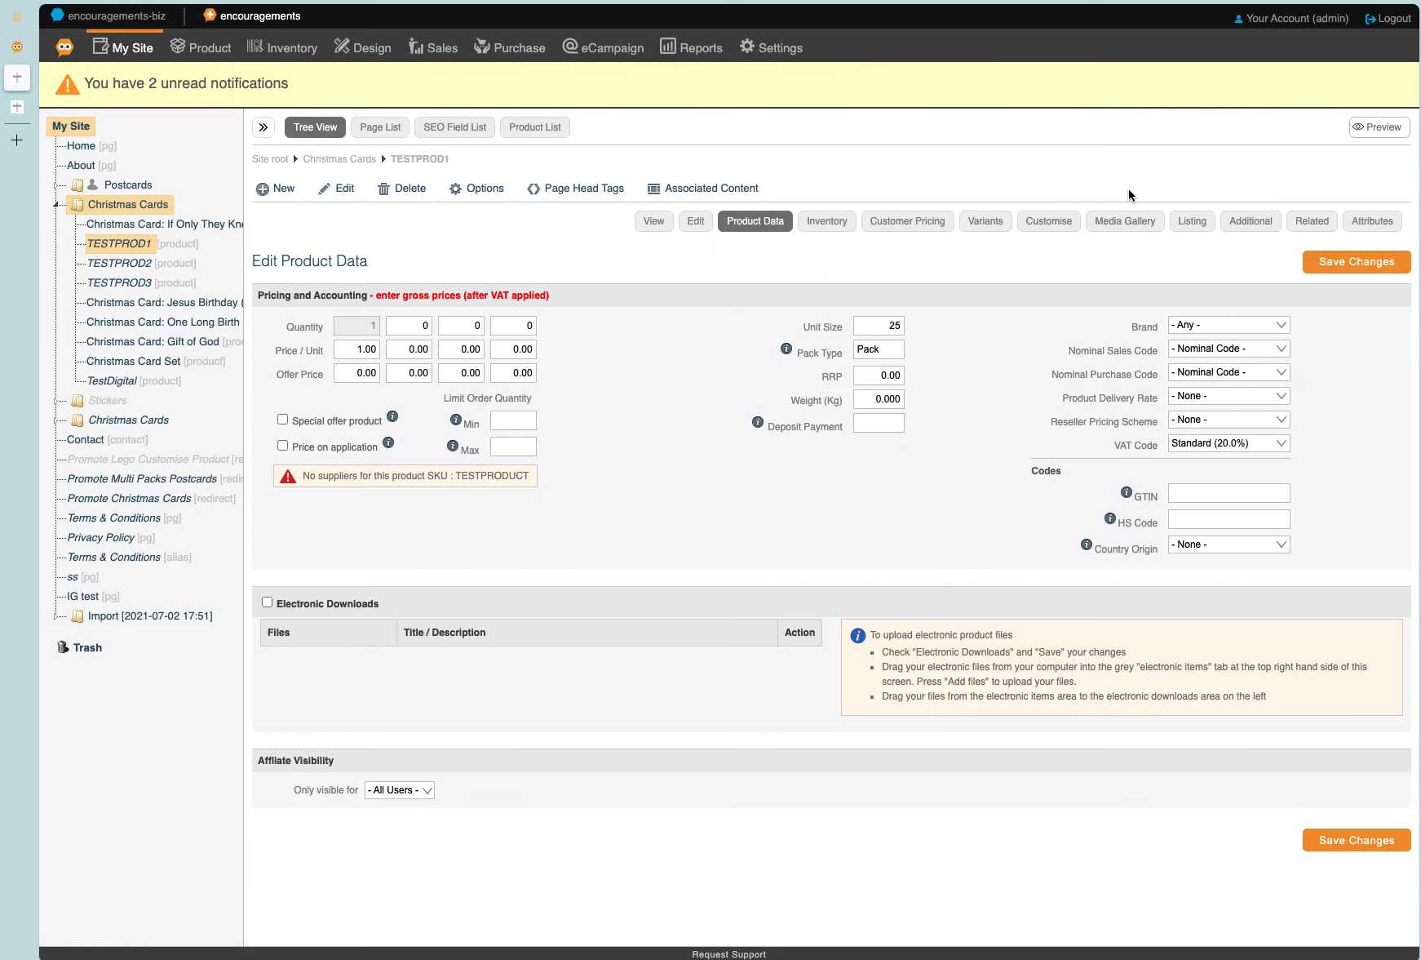
key("ctrl+shift+Tab")
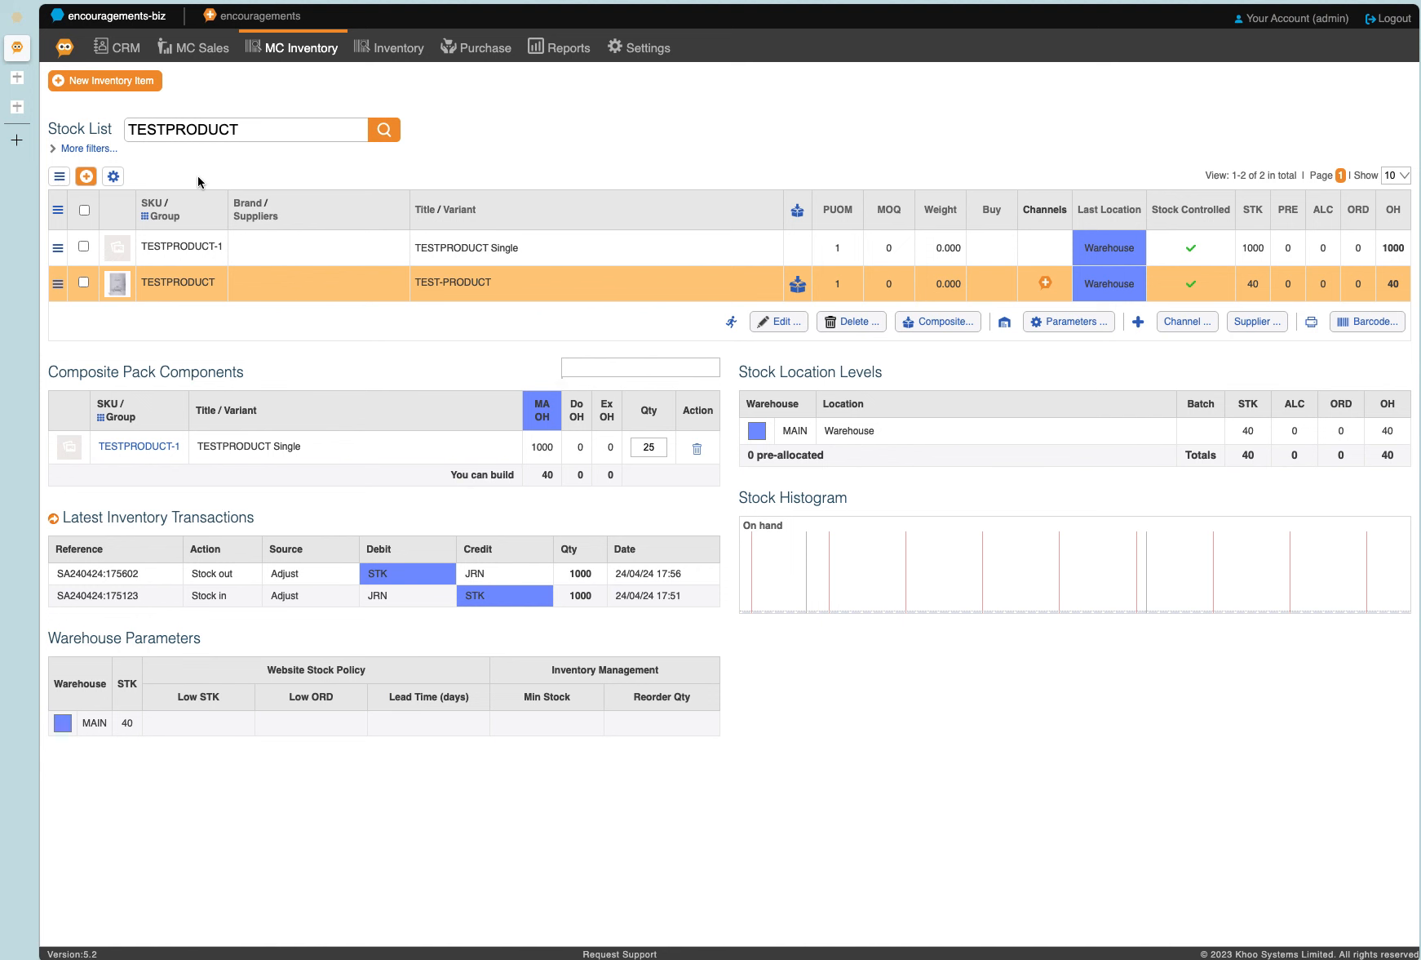
key("ctrl+Tab")
left_click(338, 189)
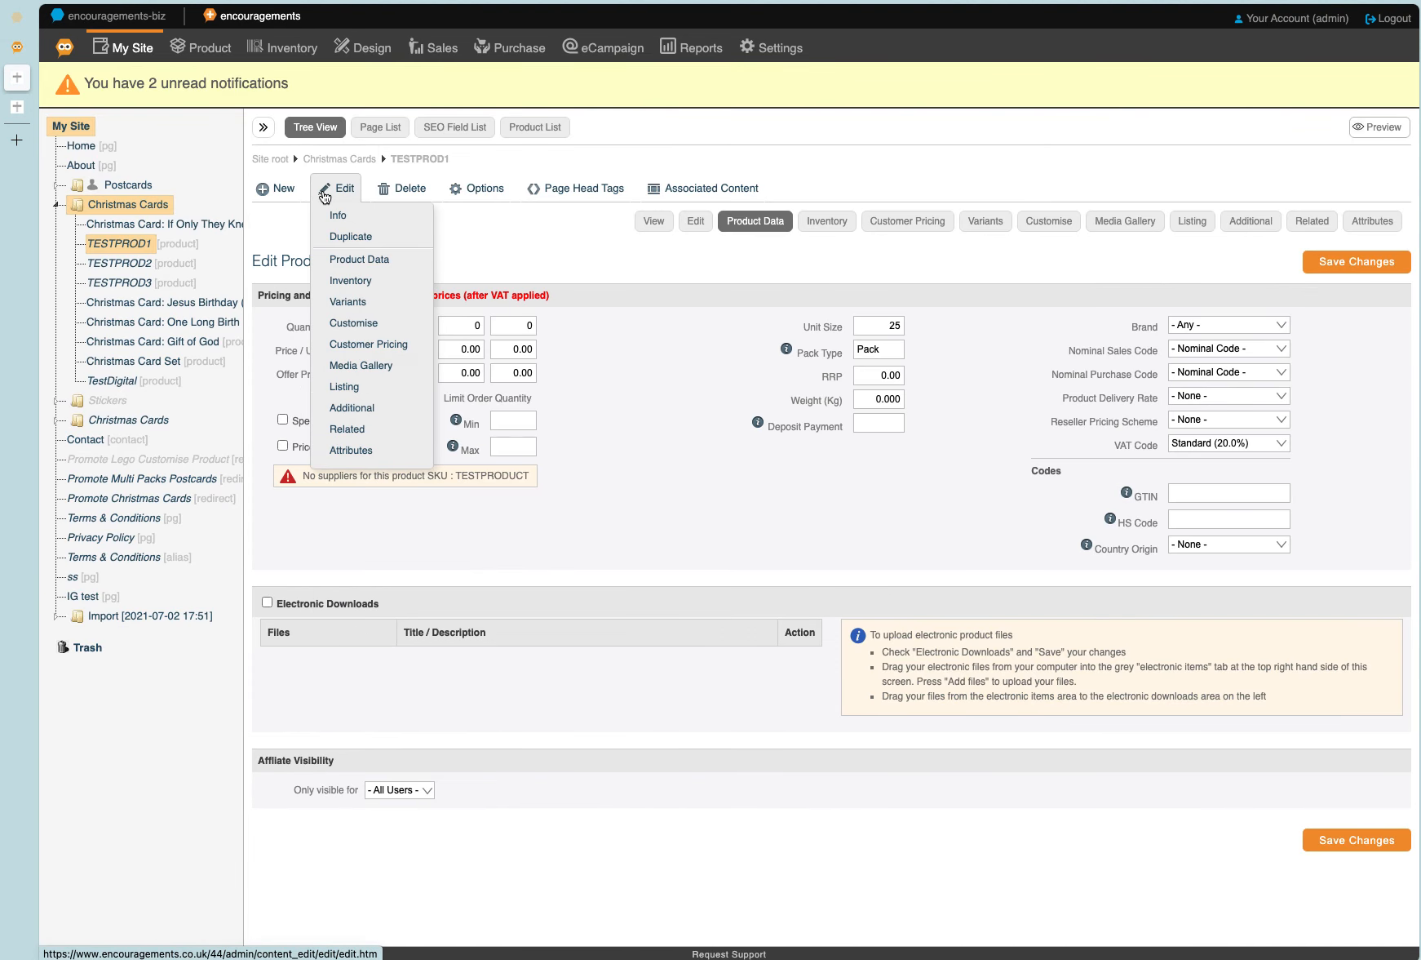
left_click(351, 237)
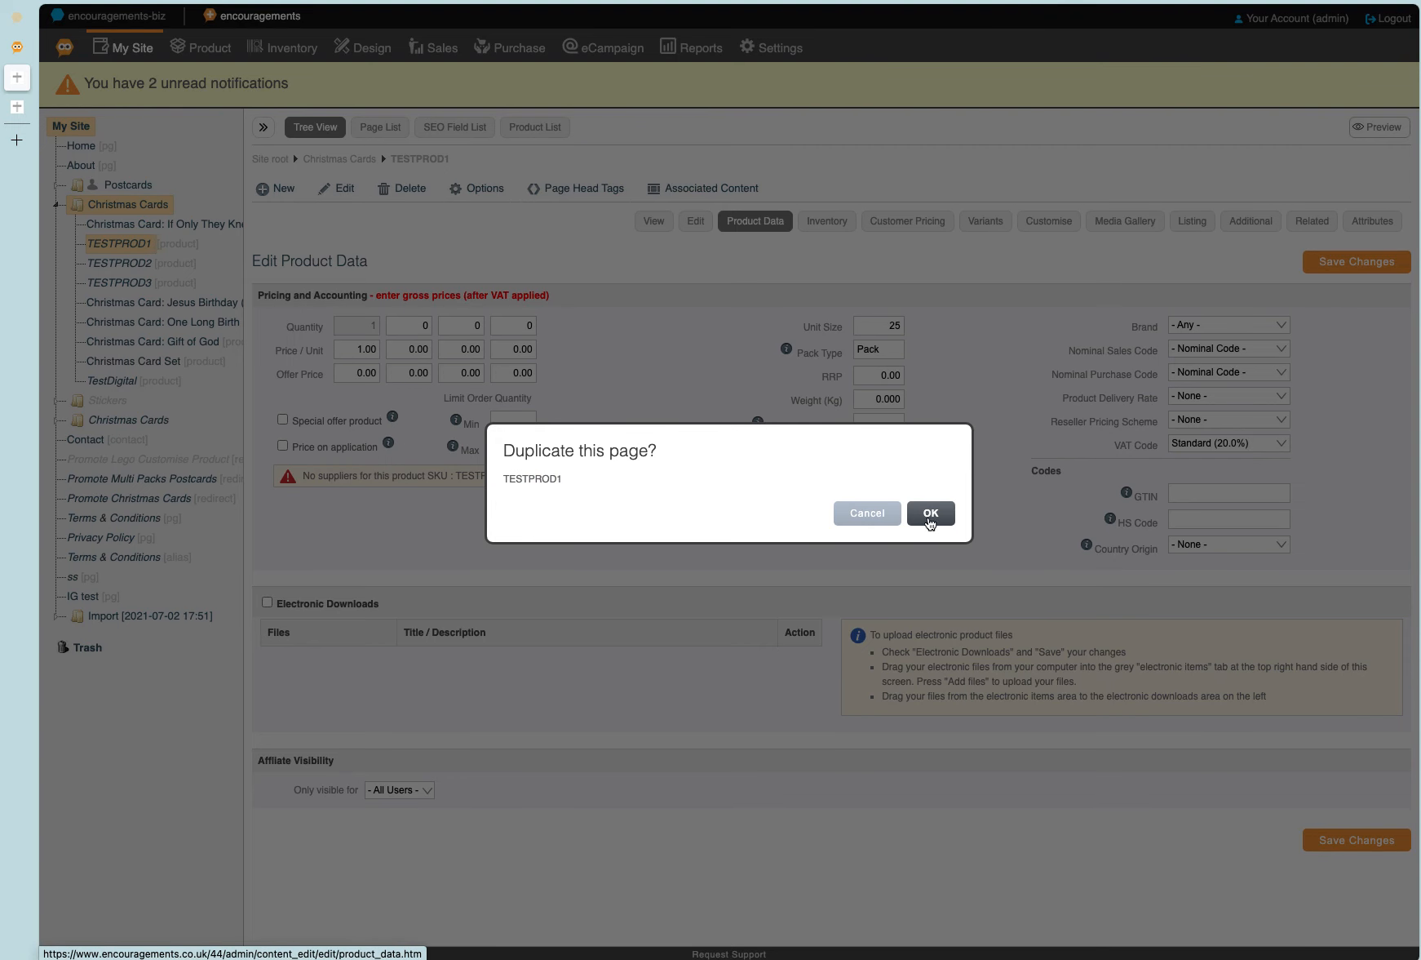
left_click(929, 514)
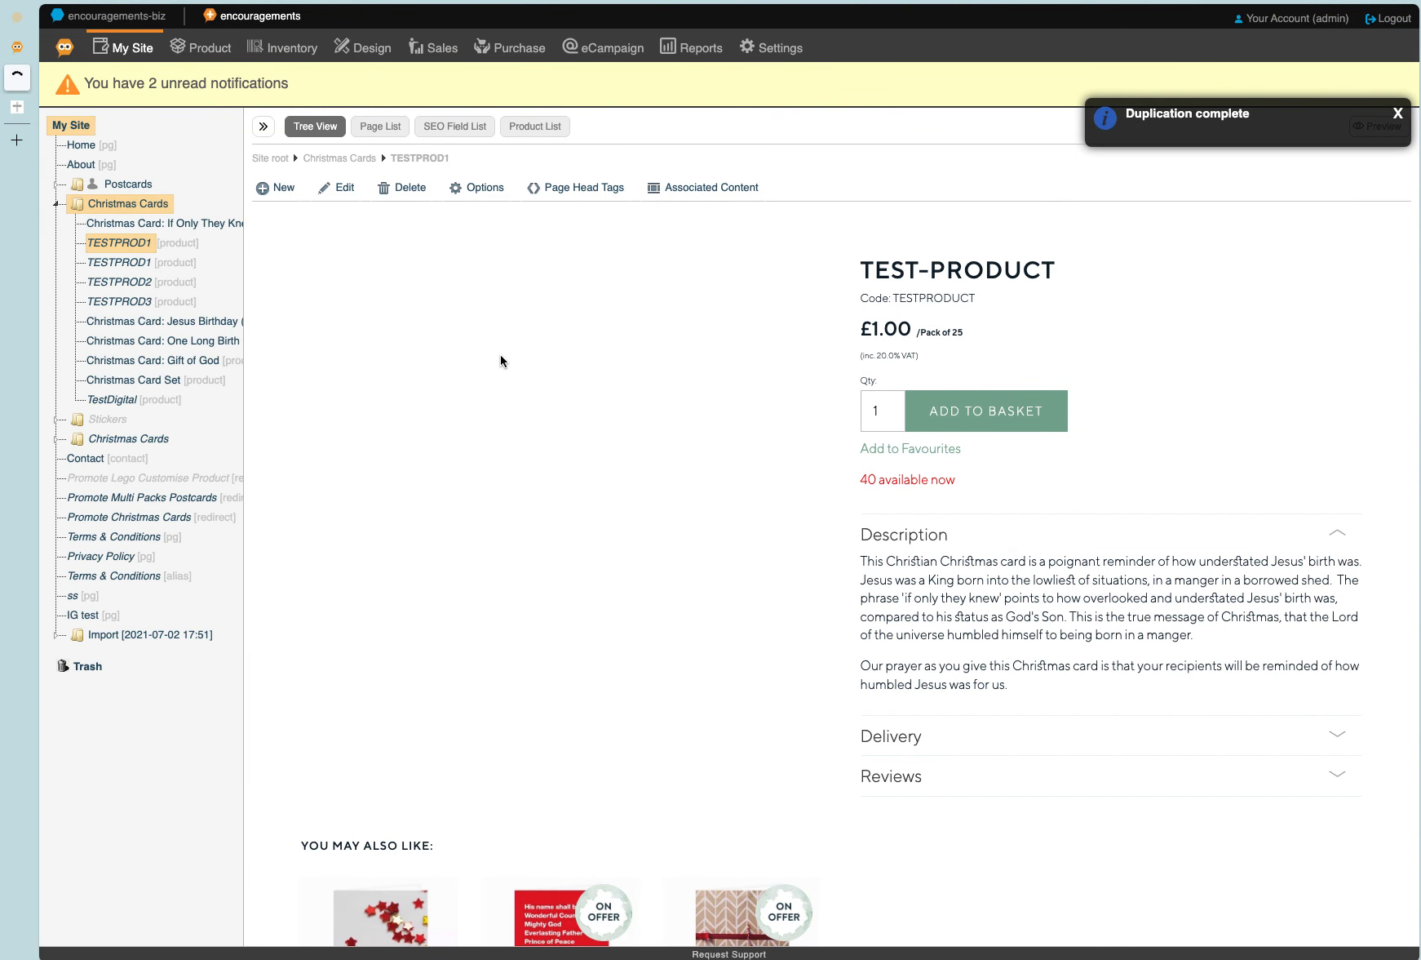
Change the duplicated TESTPROD1 page's navigation title to "TESTPROD1-Pack of 25".
left_click(129, 264)
left_click(337, 187)
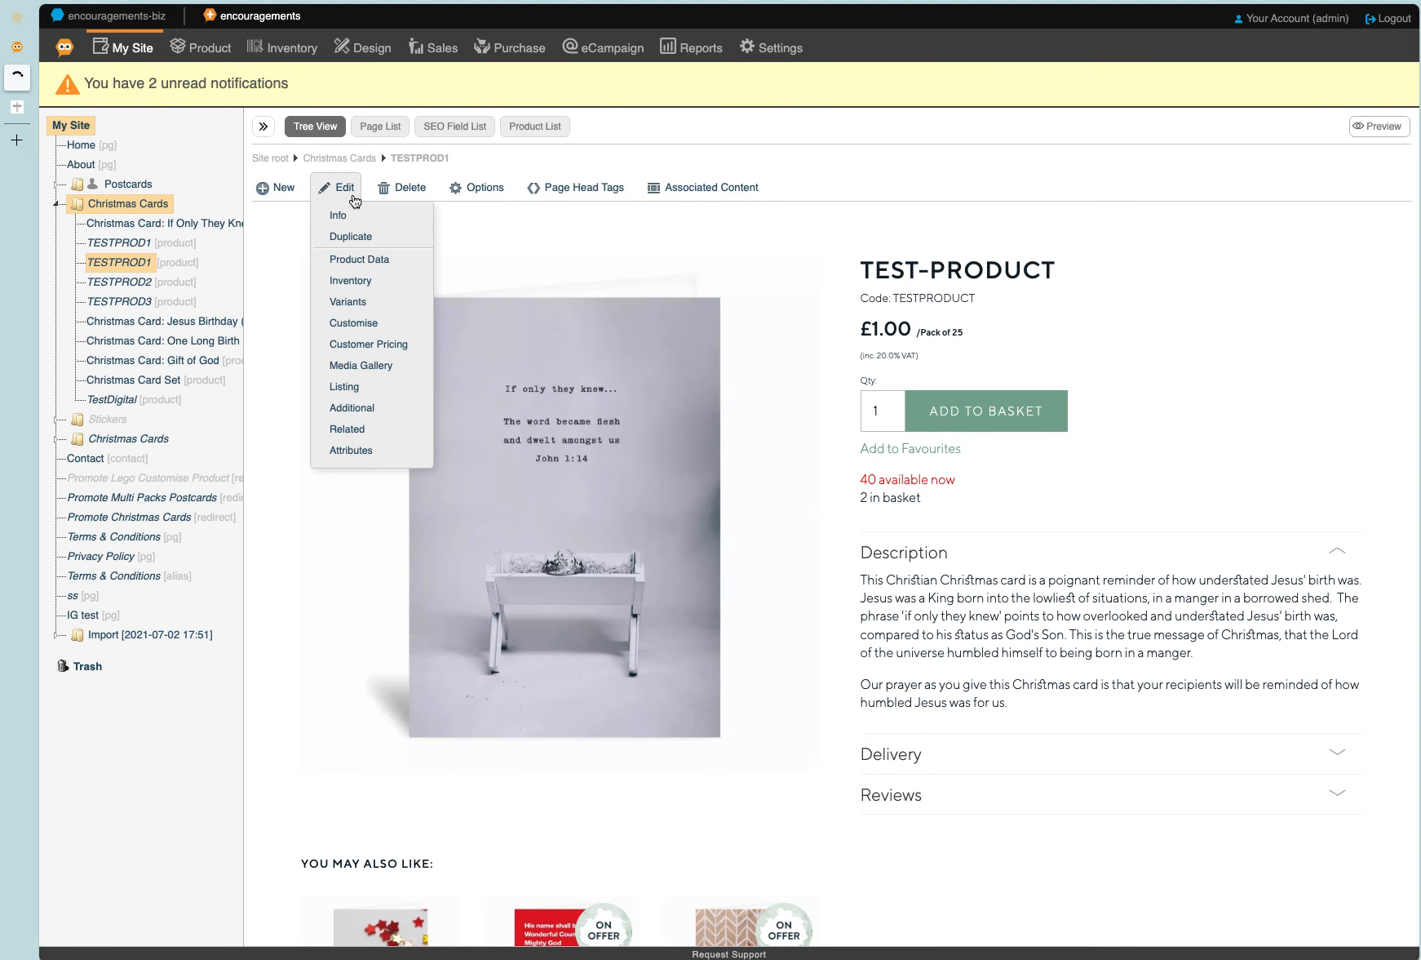
left_click(339, 215)
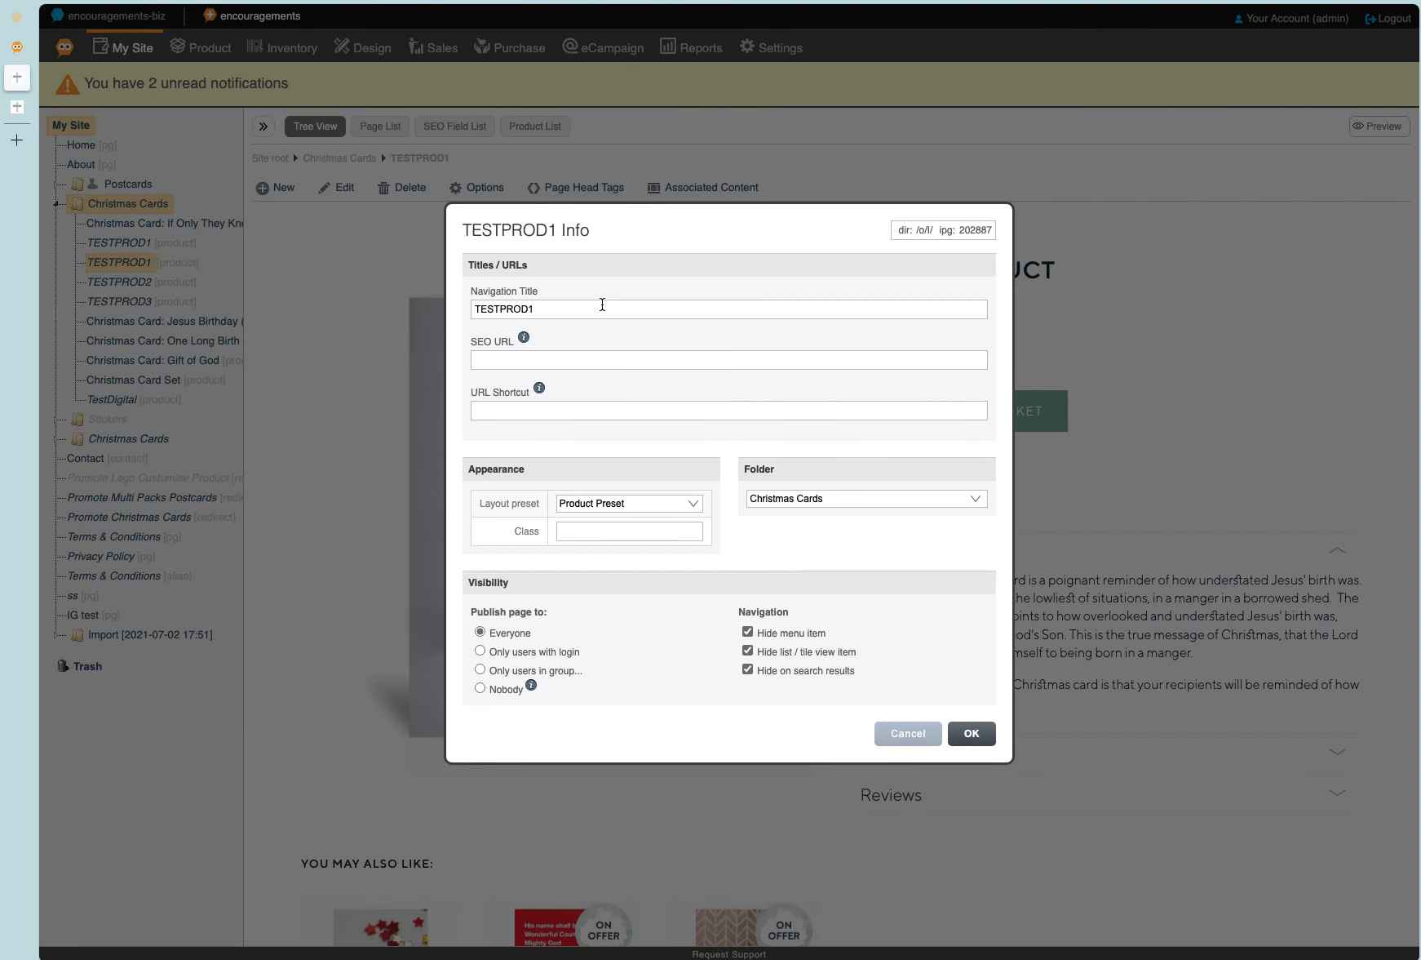
left_click(603, 308)
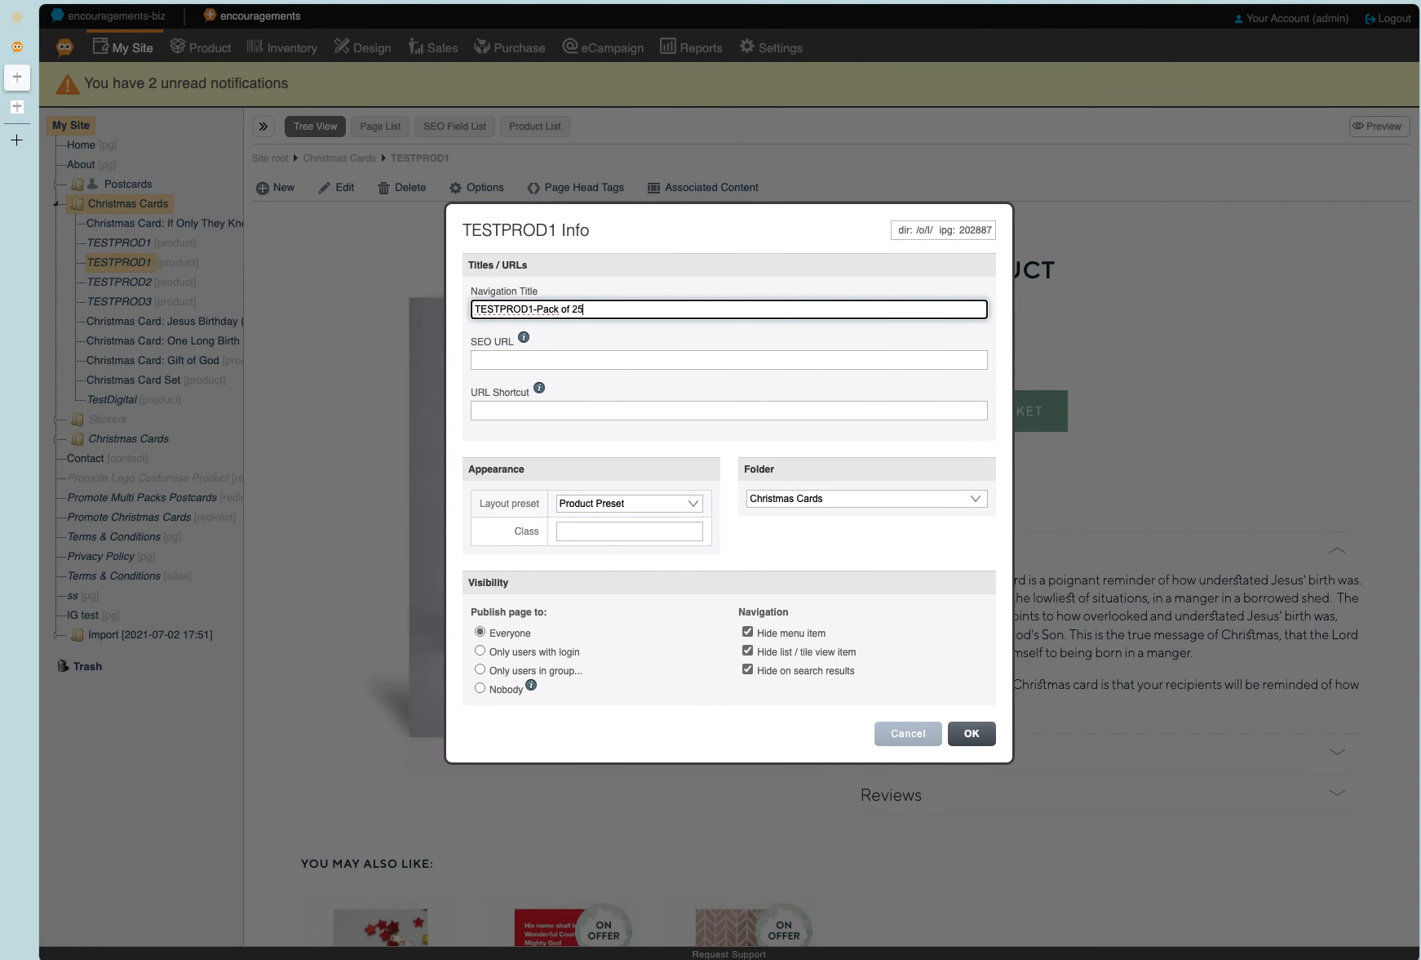
left_click(993, 736)
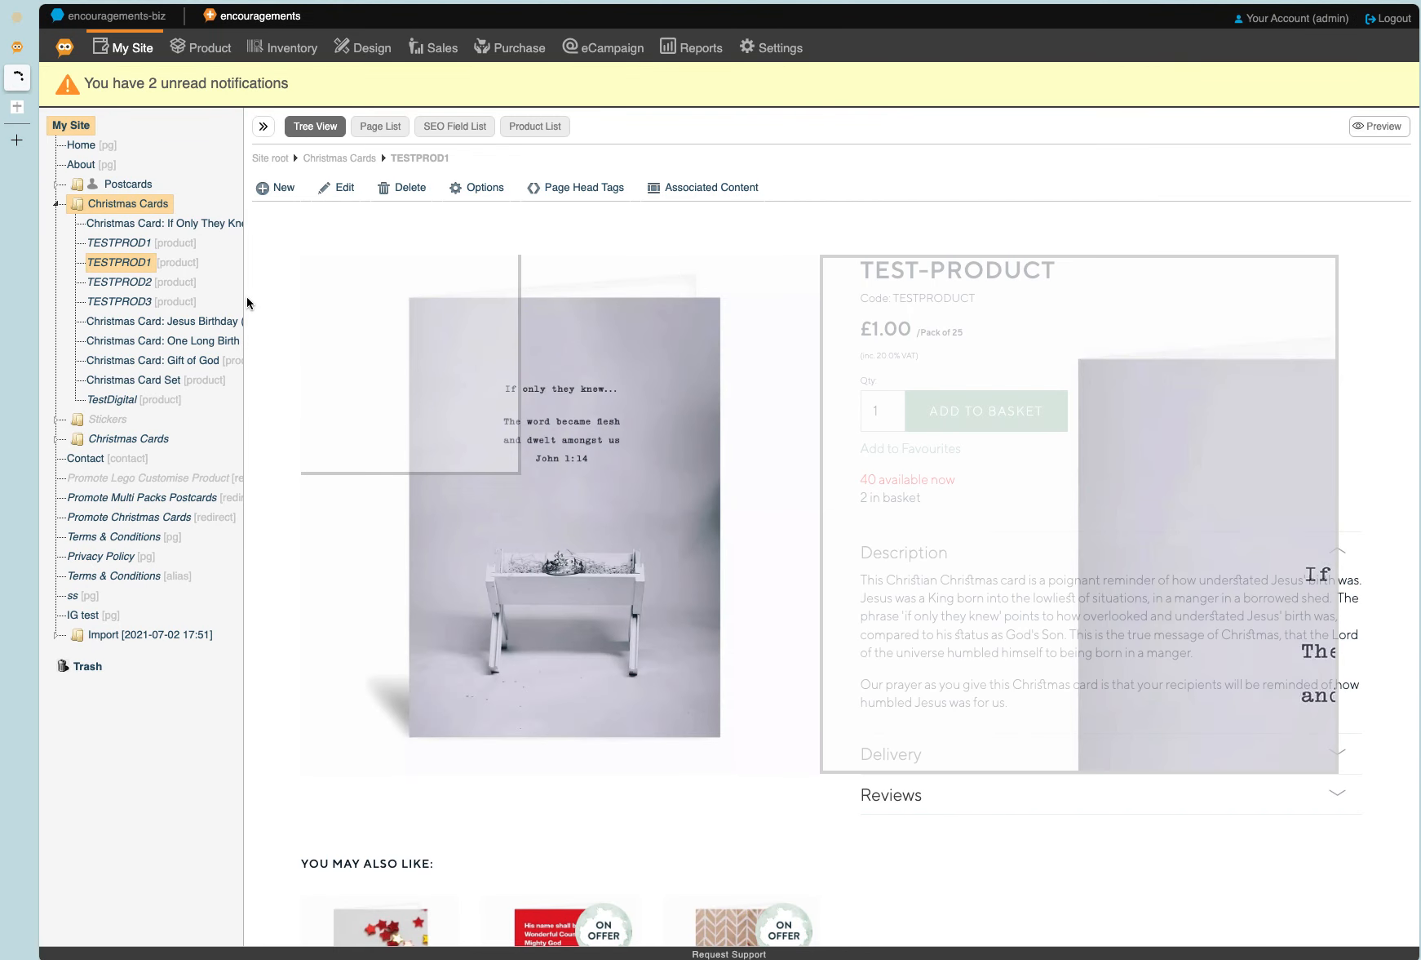
Change the original TESTPROD1 page's navigation title to "TESTPROD1-Pack of 50".
left_click(131, 241)
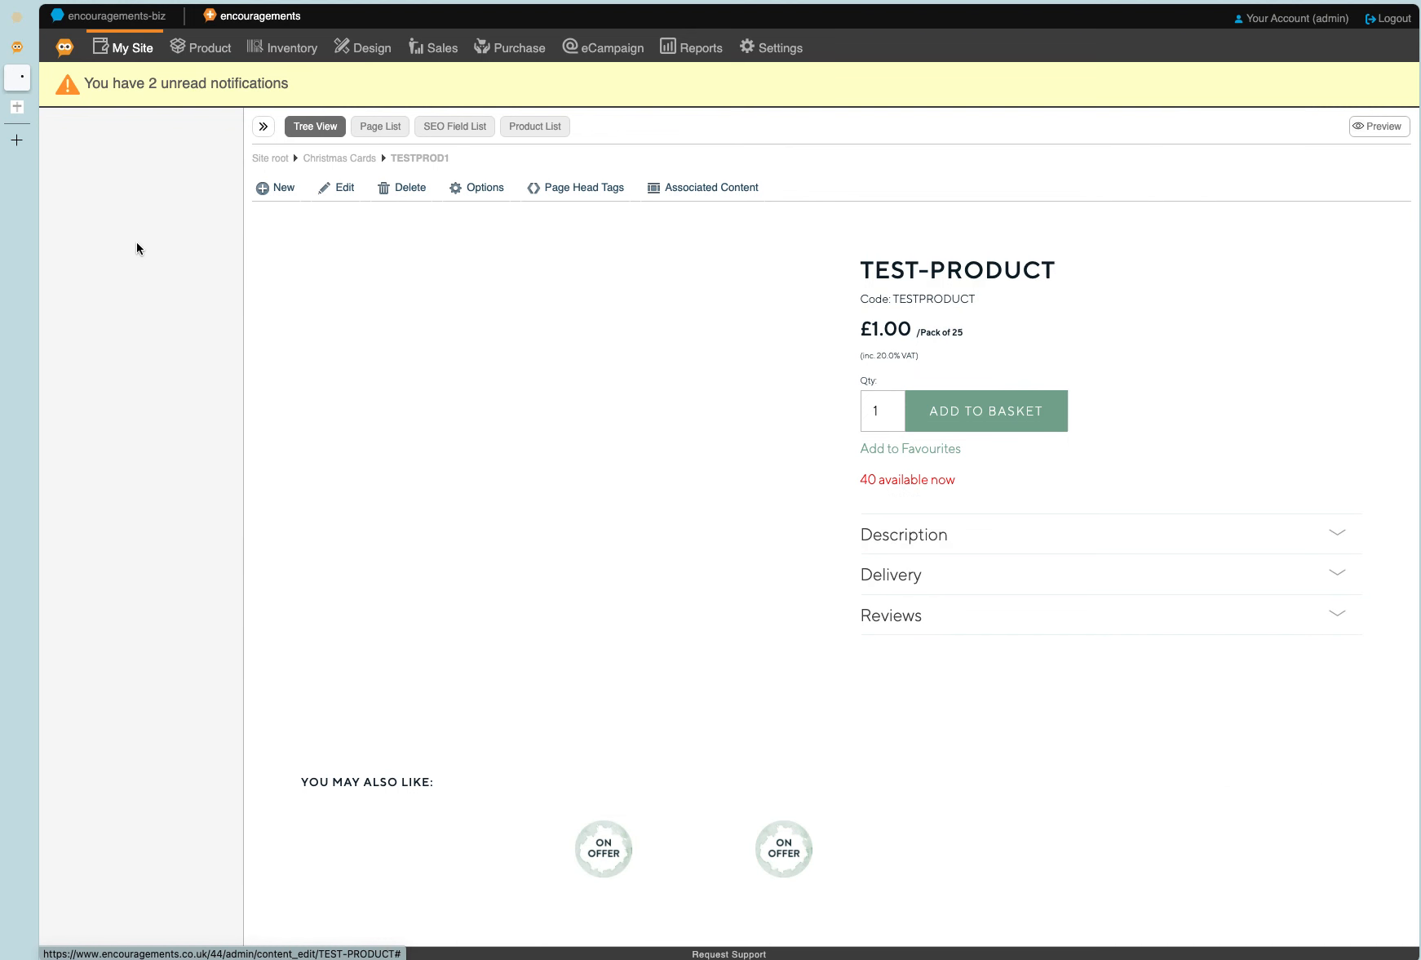
left_click(322, 184)
left_click(340, 216)
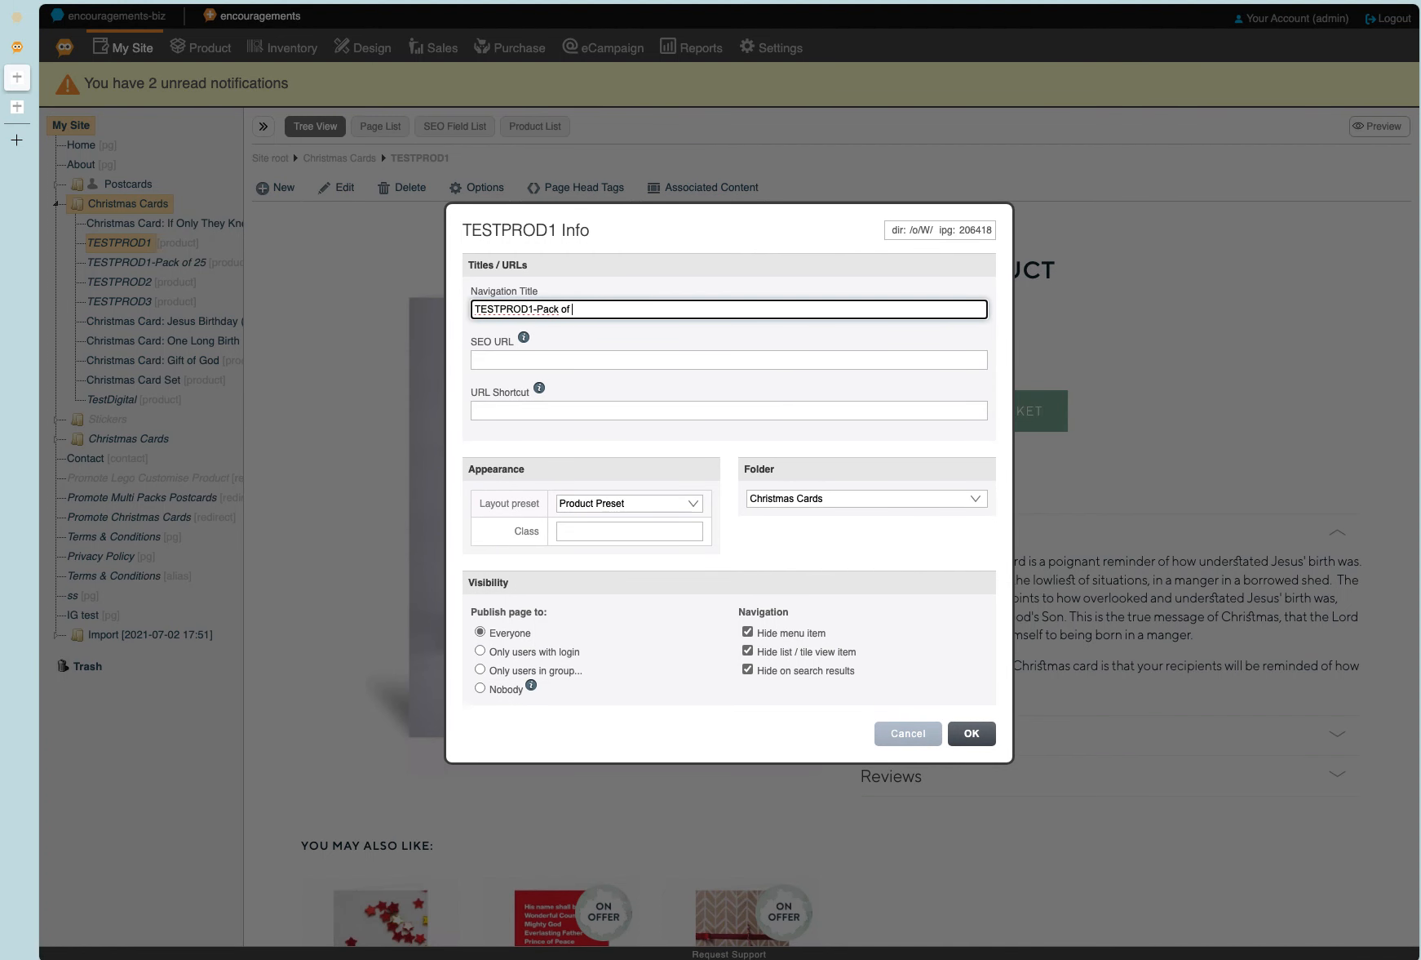
type("-Pack of 50")
key("Return")
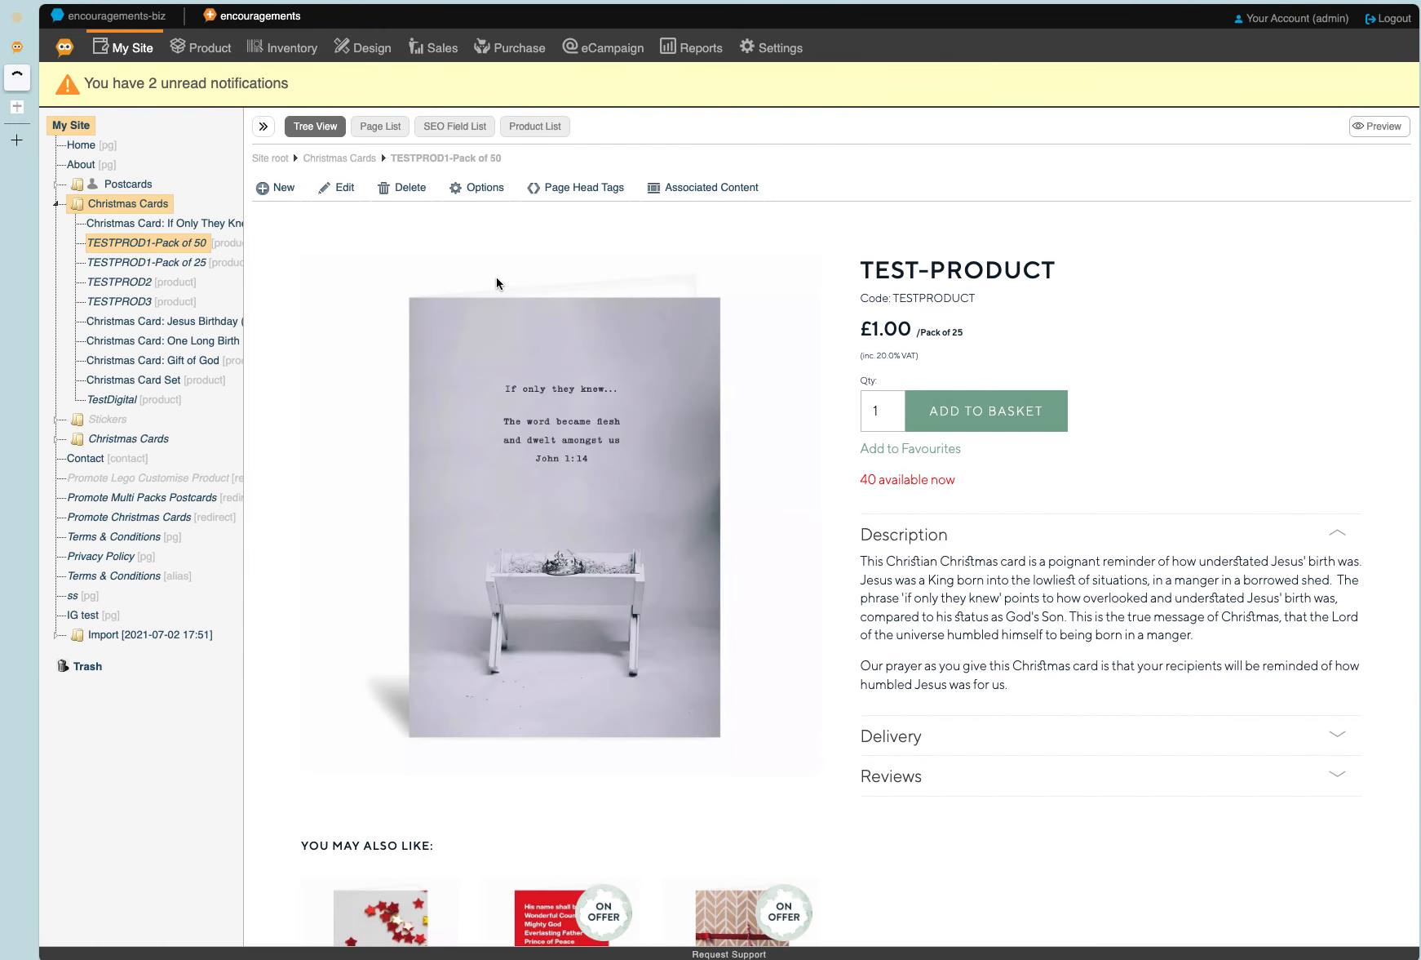
Set the unit size to 50 in the TESTPROD1-Pack of 50 page's product data and save the changes.
left_click(336, 187)
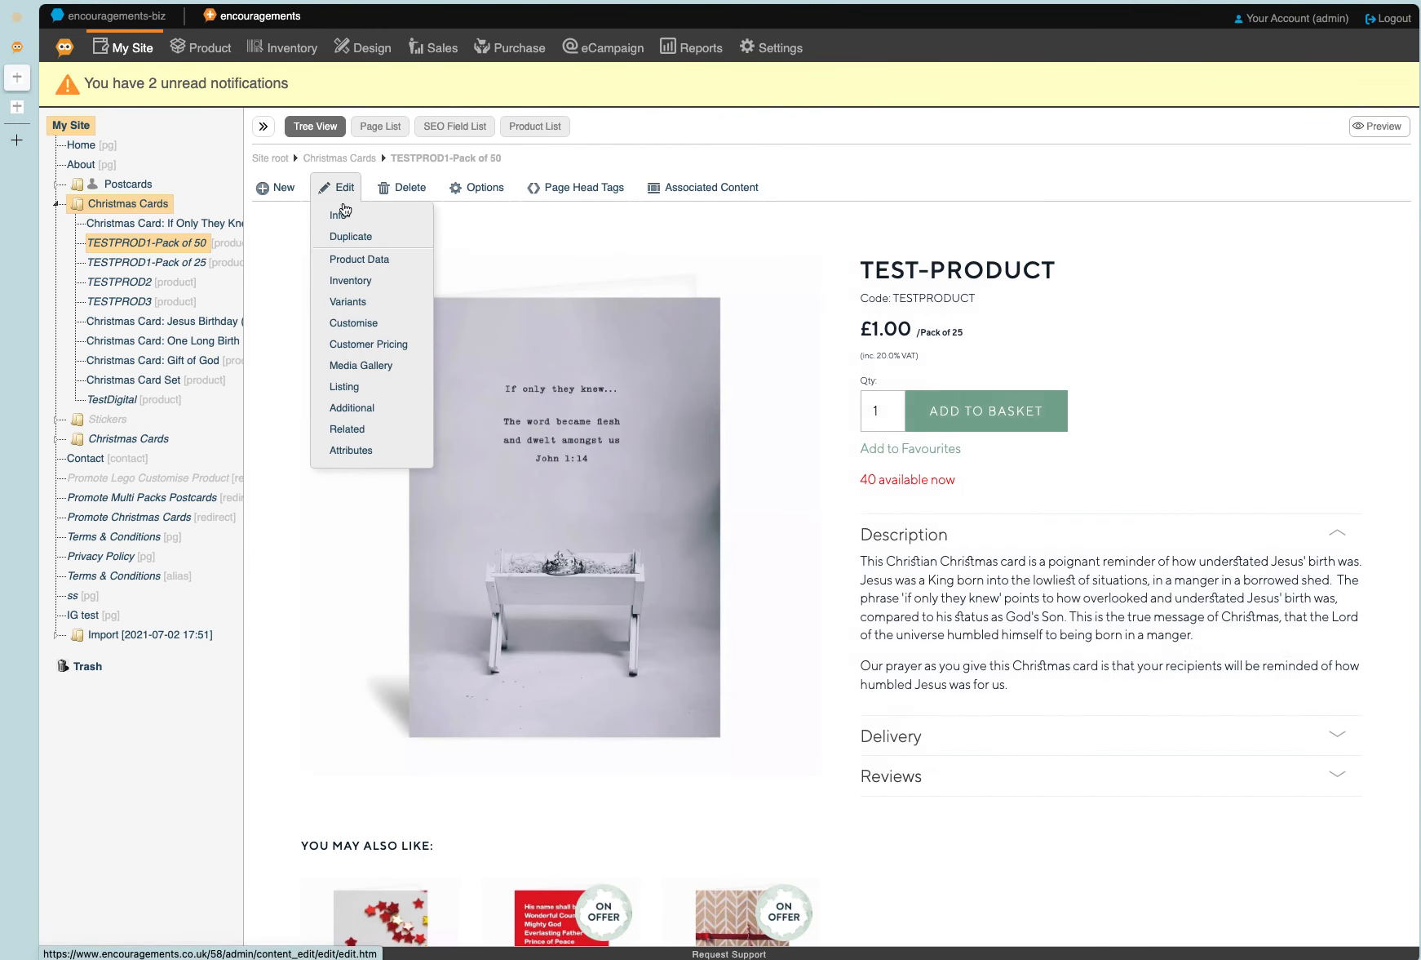
left_click(343, 262)
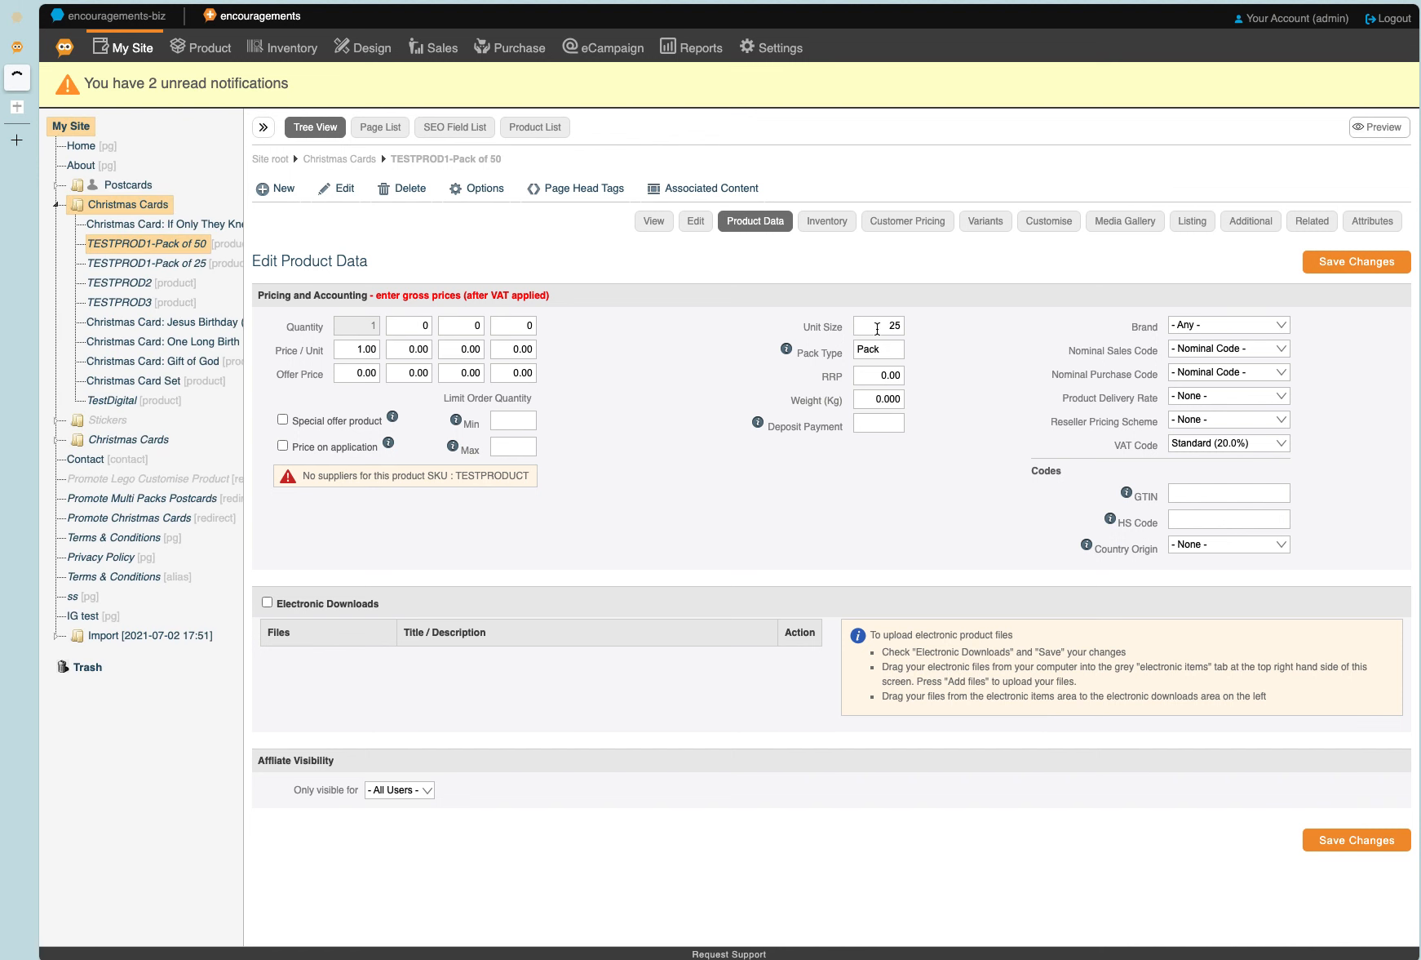
double_click(891, 325)
type("50")
left_click(1356, 263)
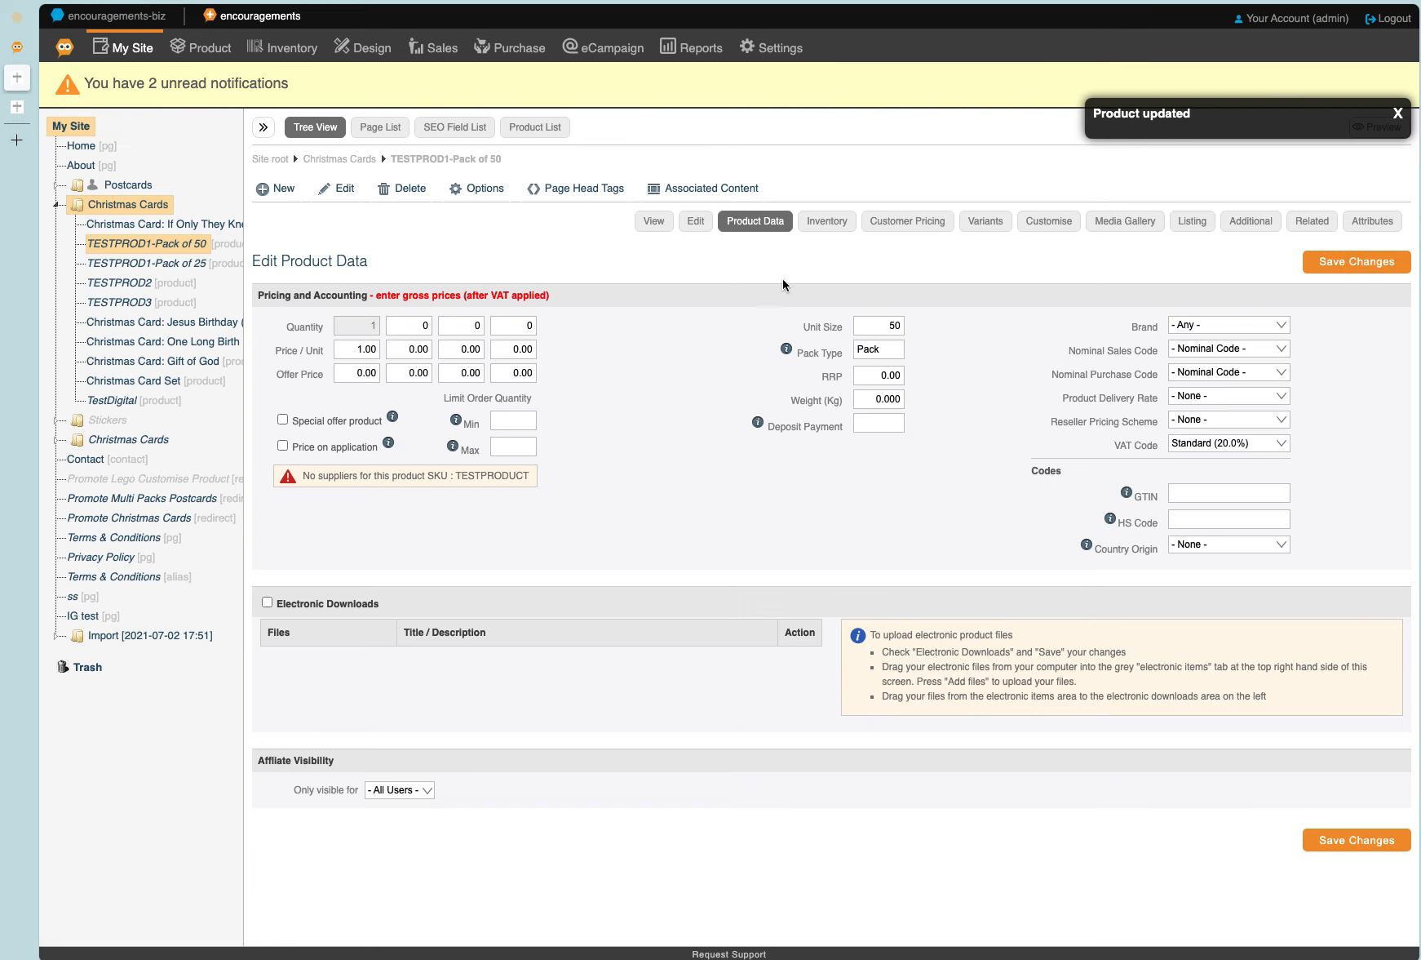
Change the Code / SKU of the TESTPROD1-Pack of 50 page to TESTPRODUCT50 and save it.
left_click(695, 221)
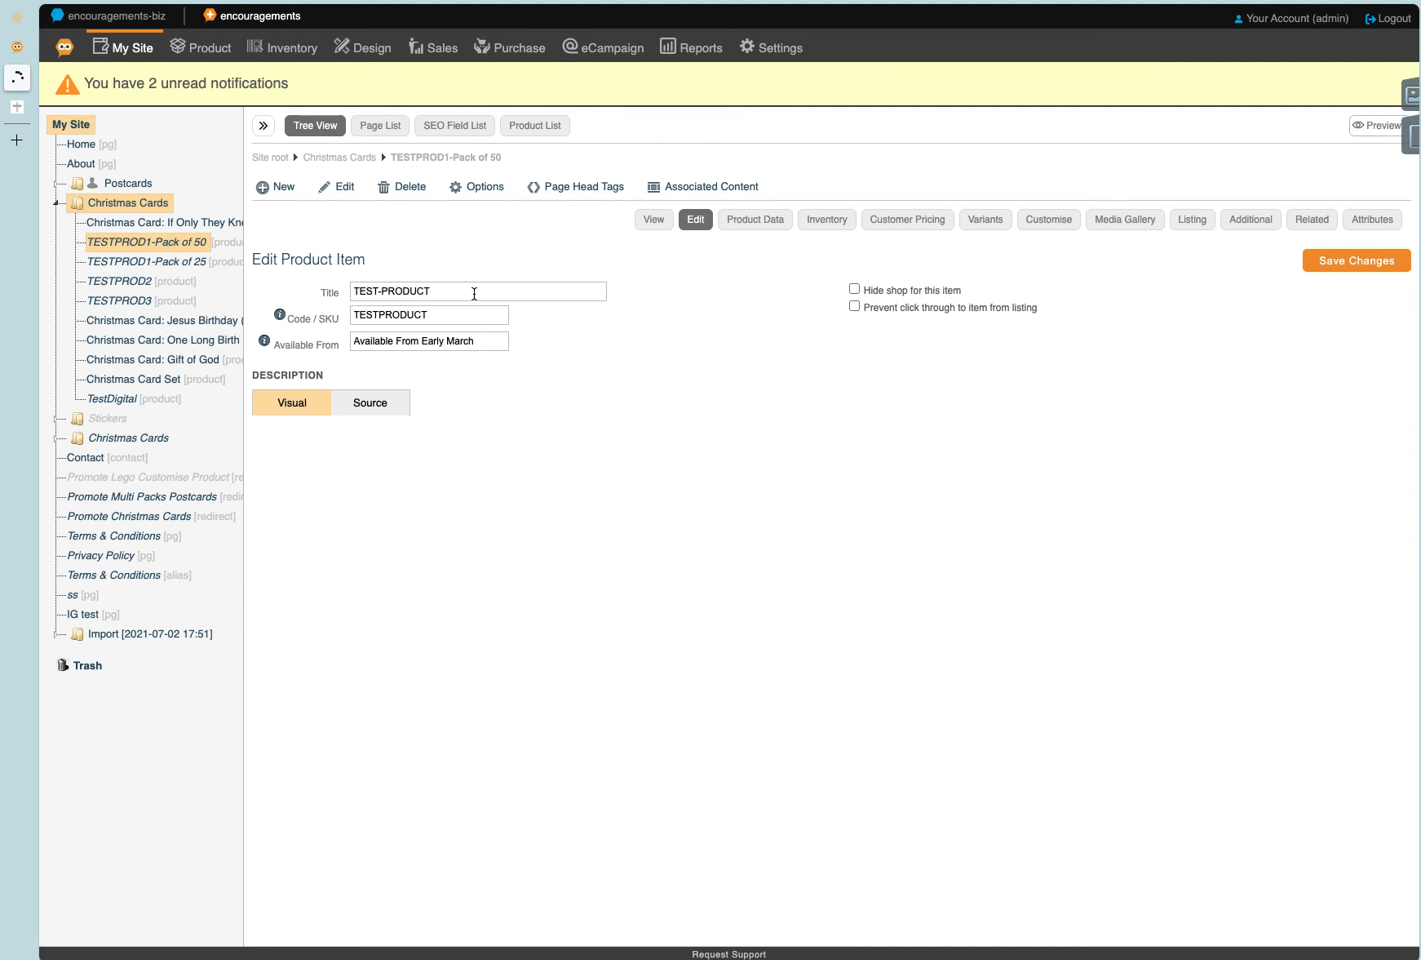
left_click(444, 318)
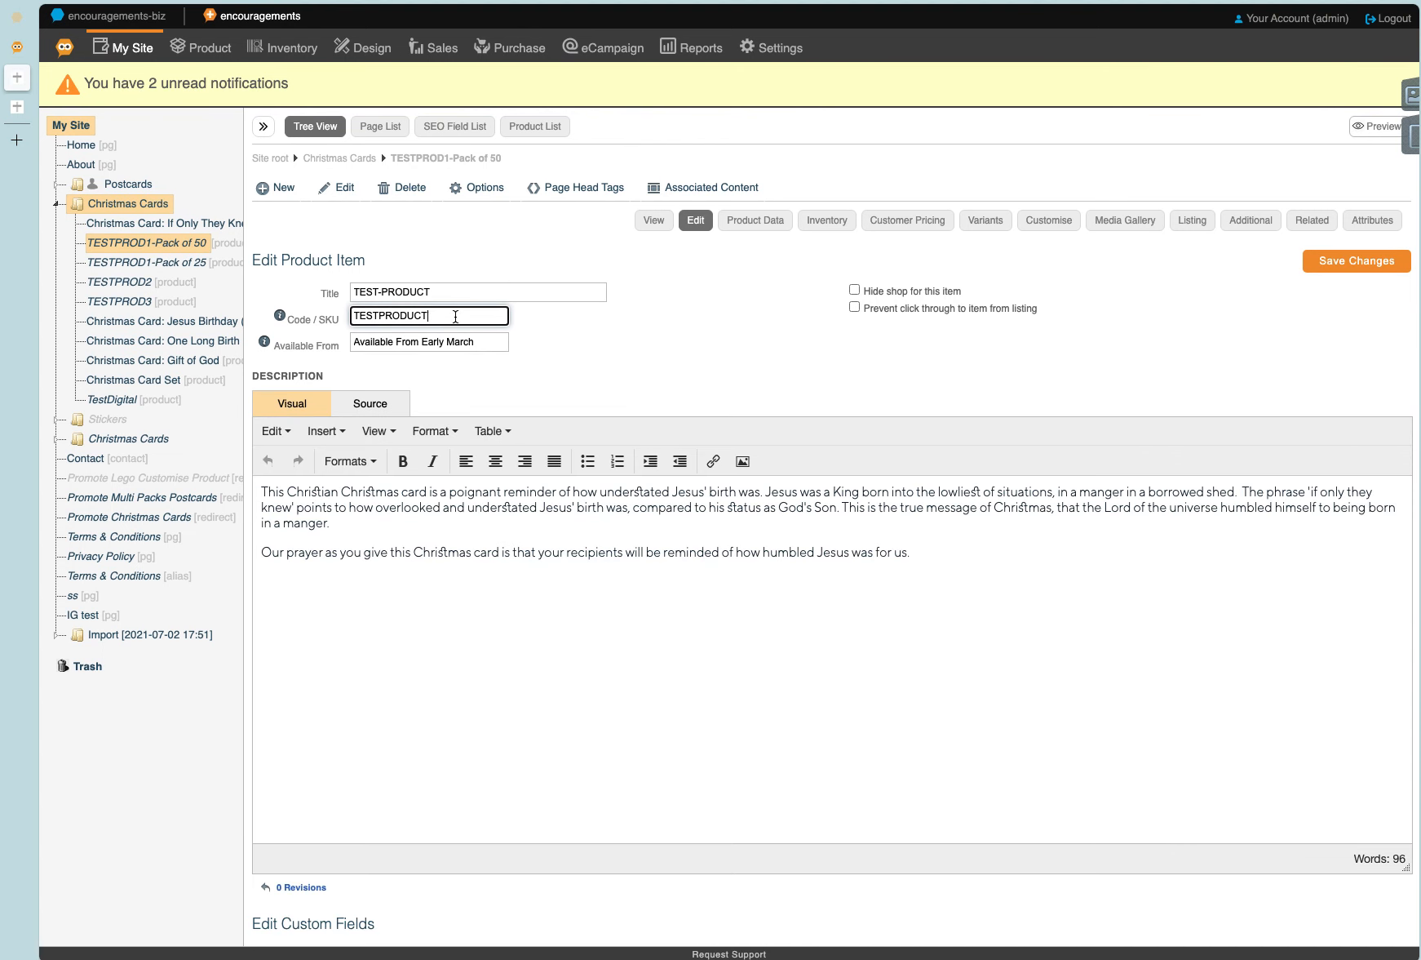
left_click(716, 317)
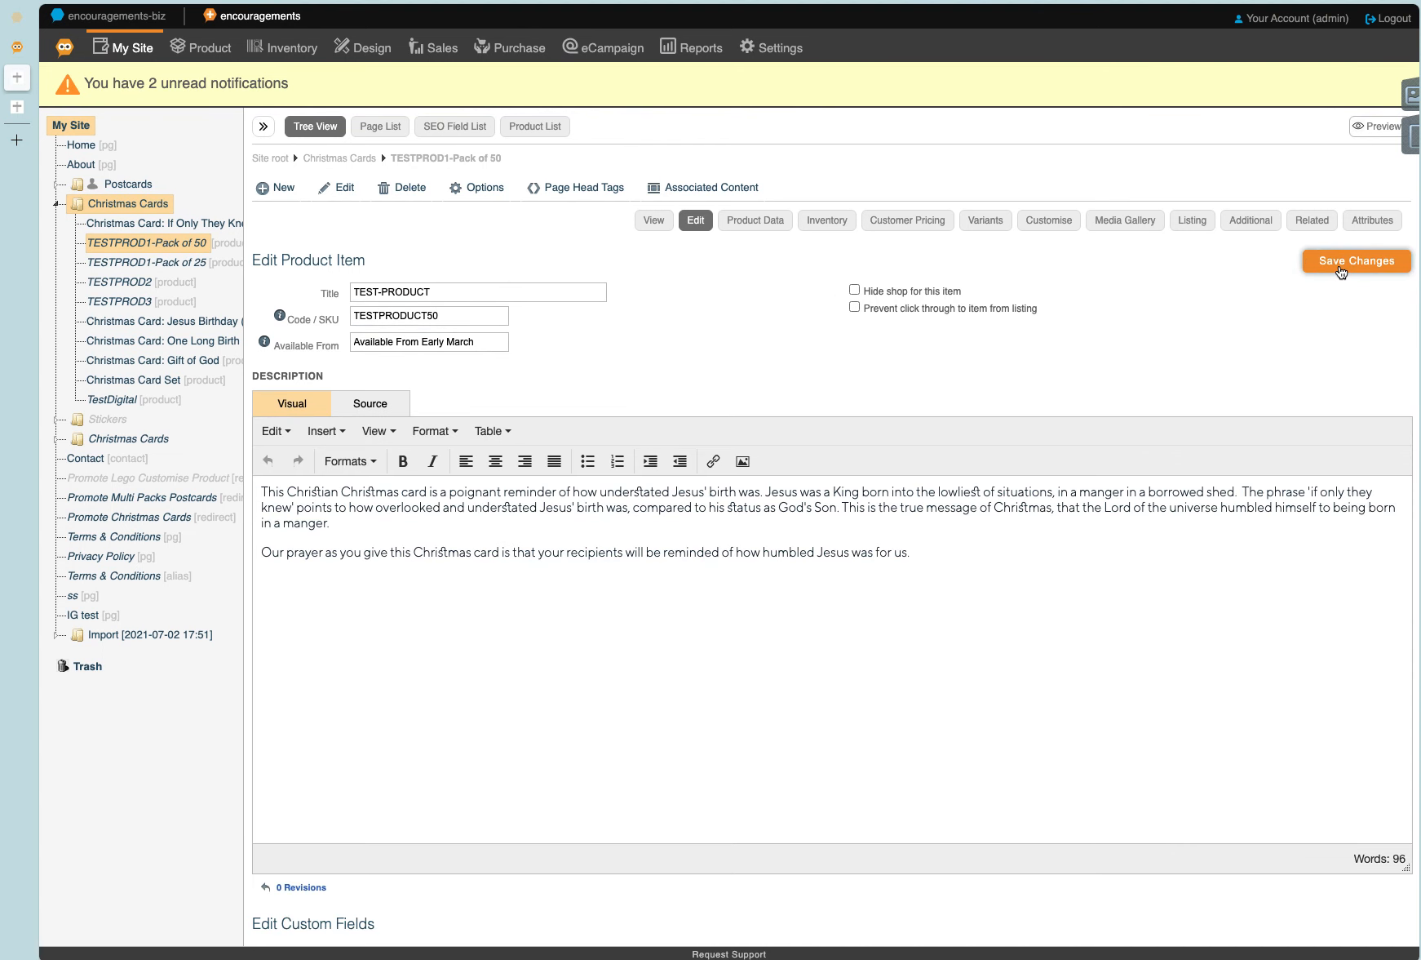
left_click(1347, 261)
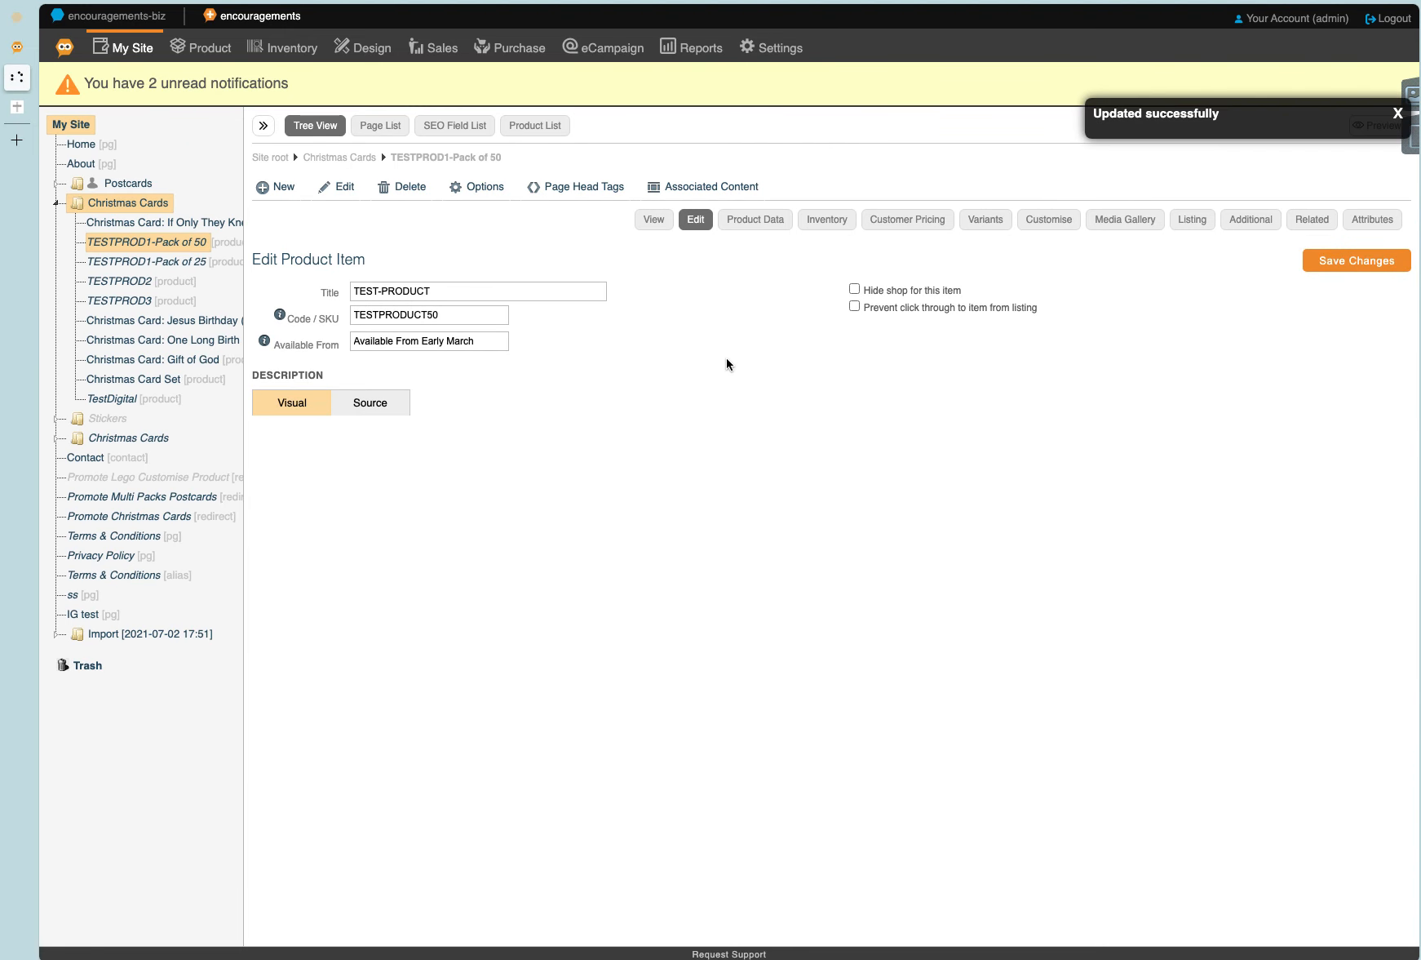
Update the inventory from the TESTPRODUCT50 product and return to the multichannel stock list.
left_click(834, 227)
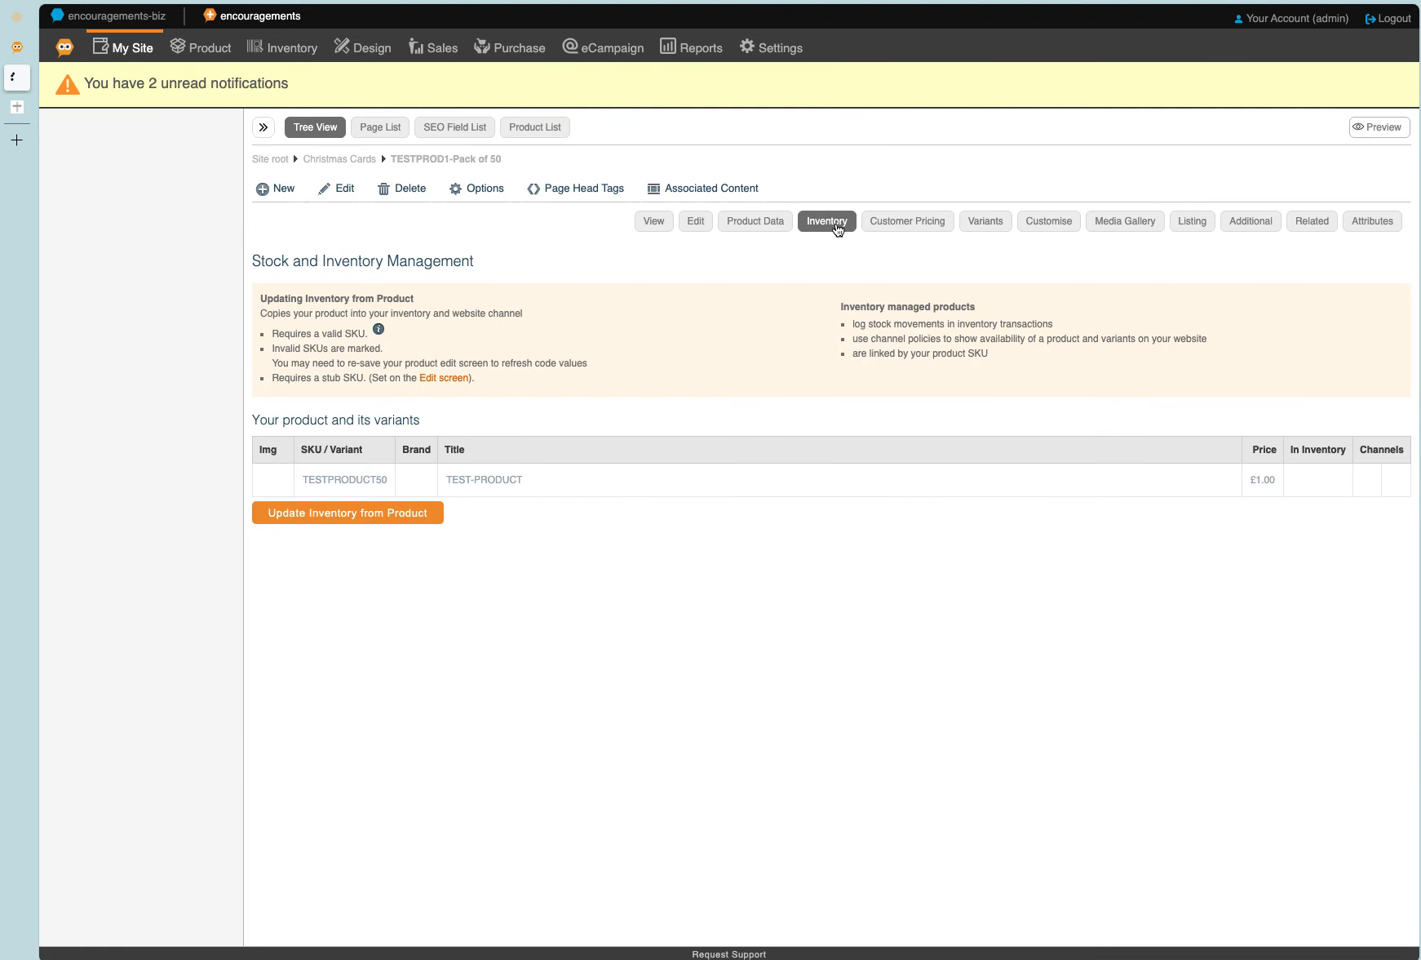
left_click(363, 515)
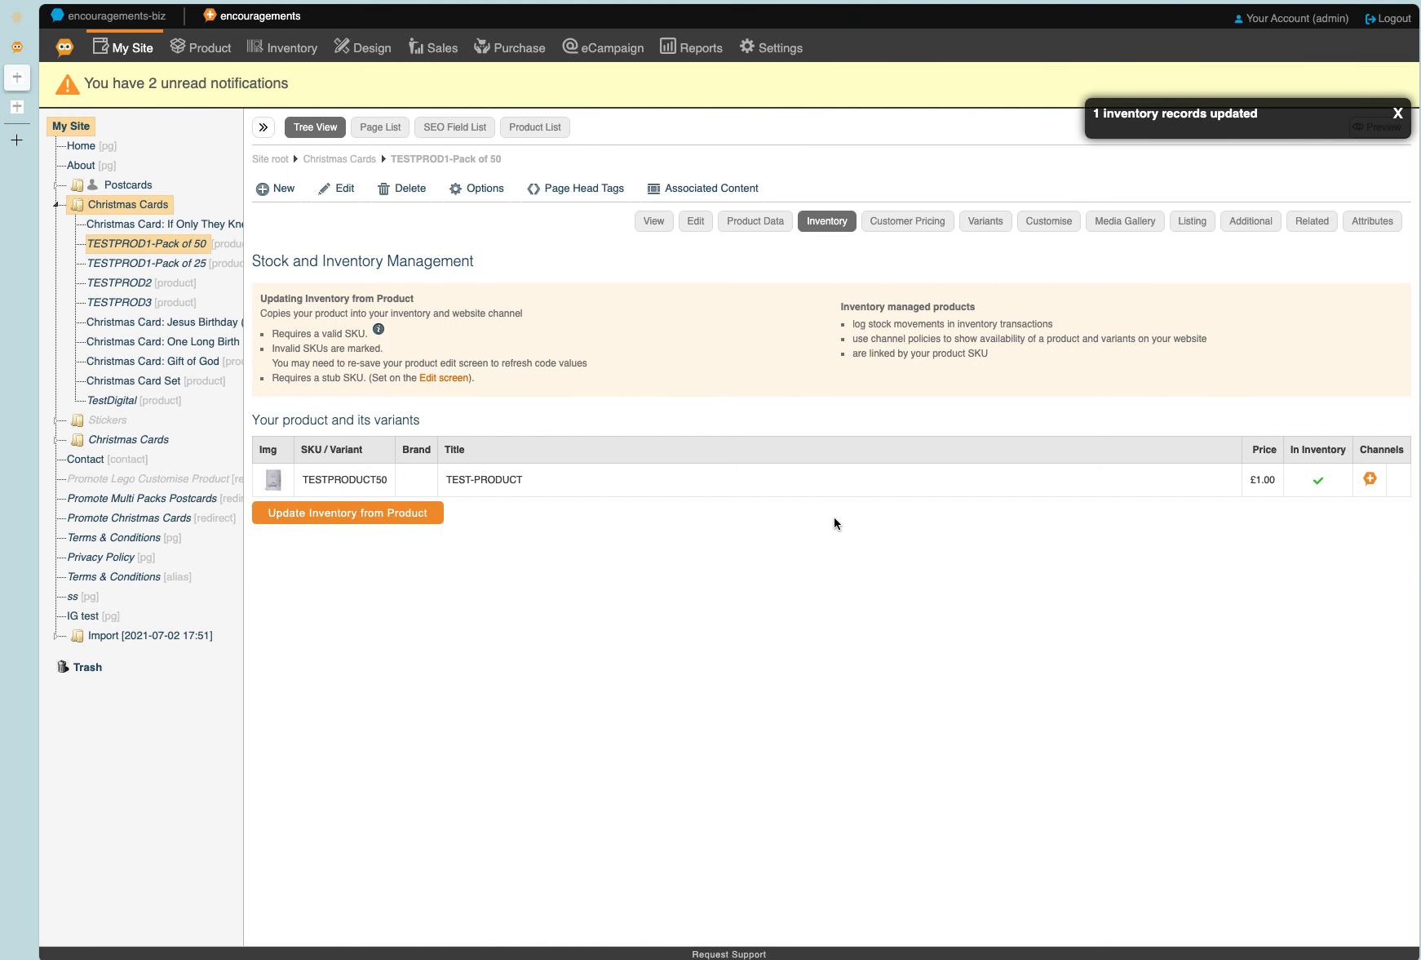
left_click(580, 490)
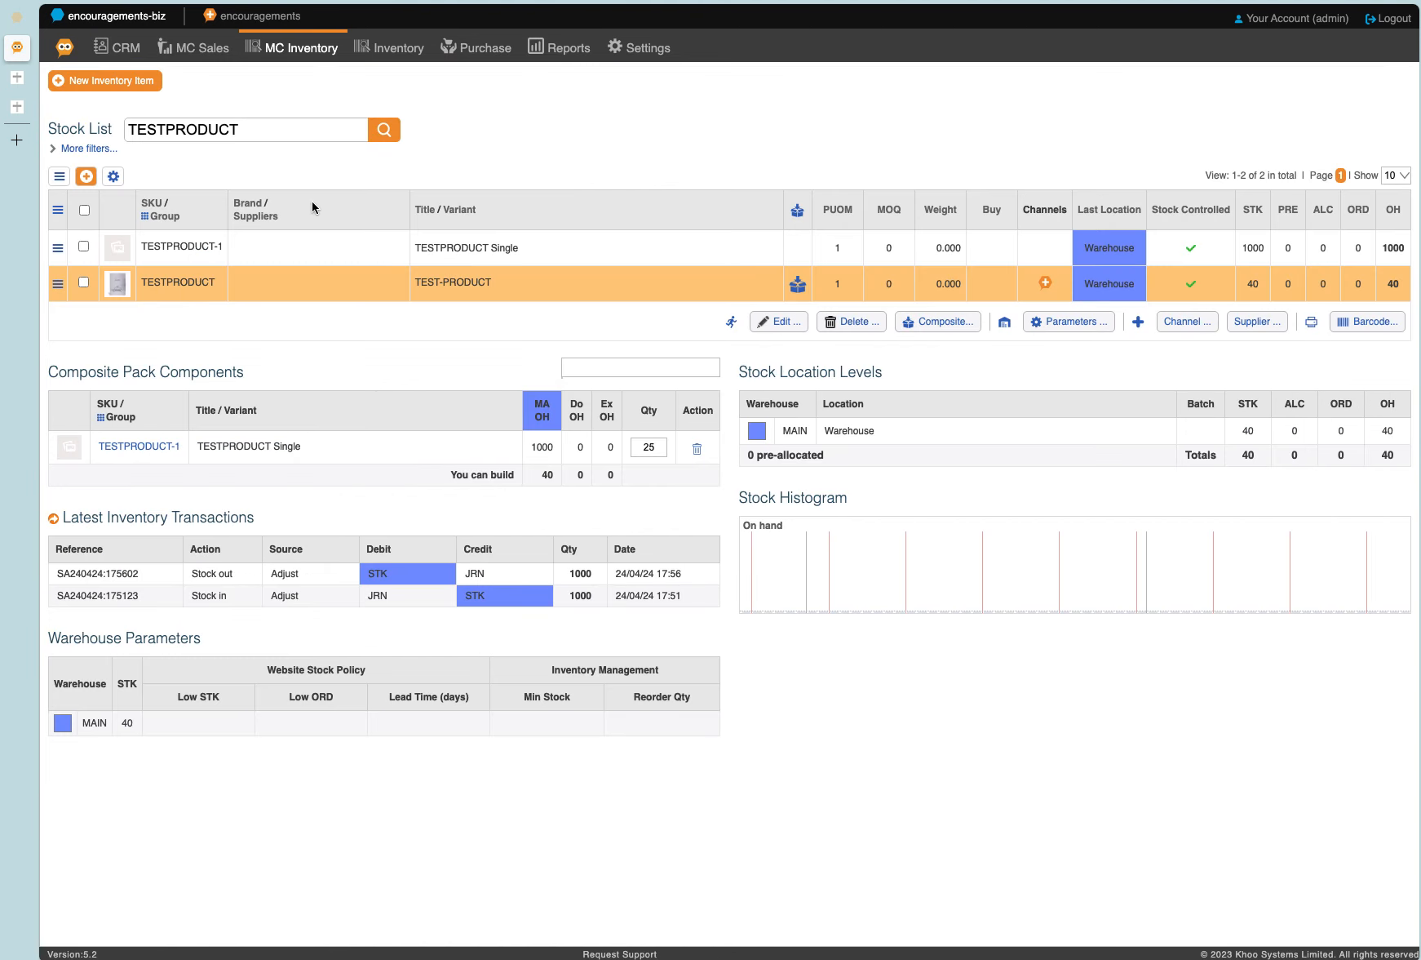
Refresh the stock list and change the TESTPRODUCT50 item's title to "TEST-PRODUCT Pack of 50".
left_click(396, 133)
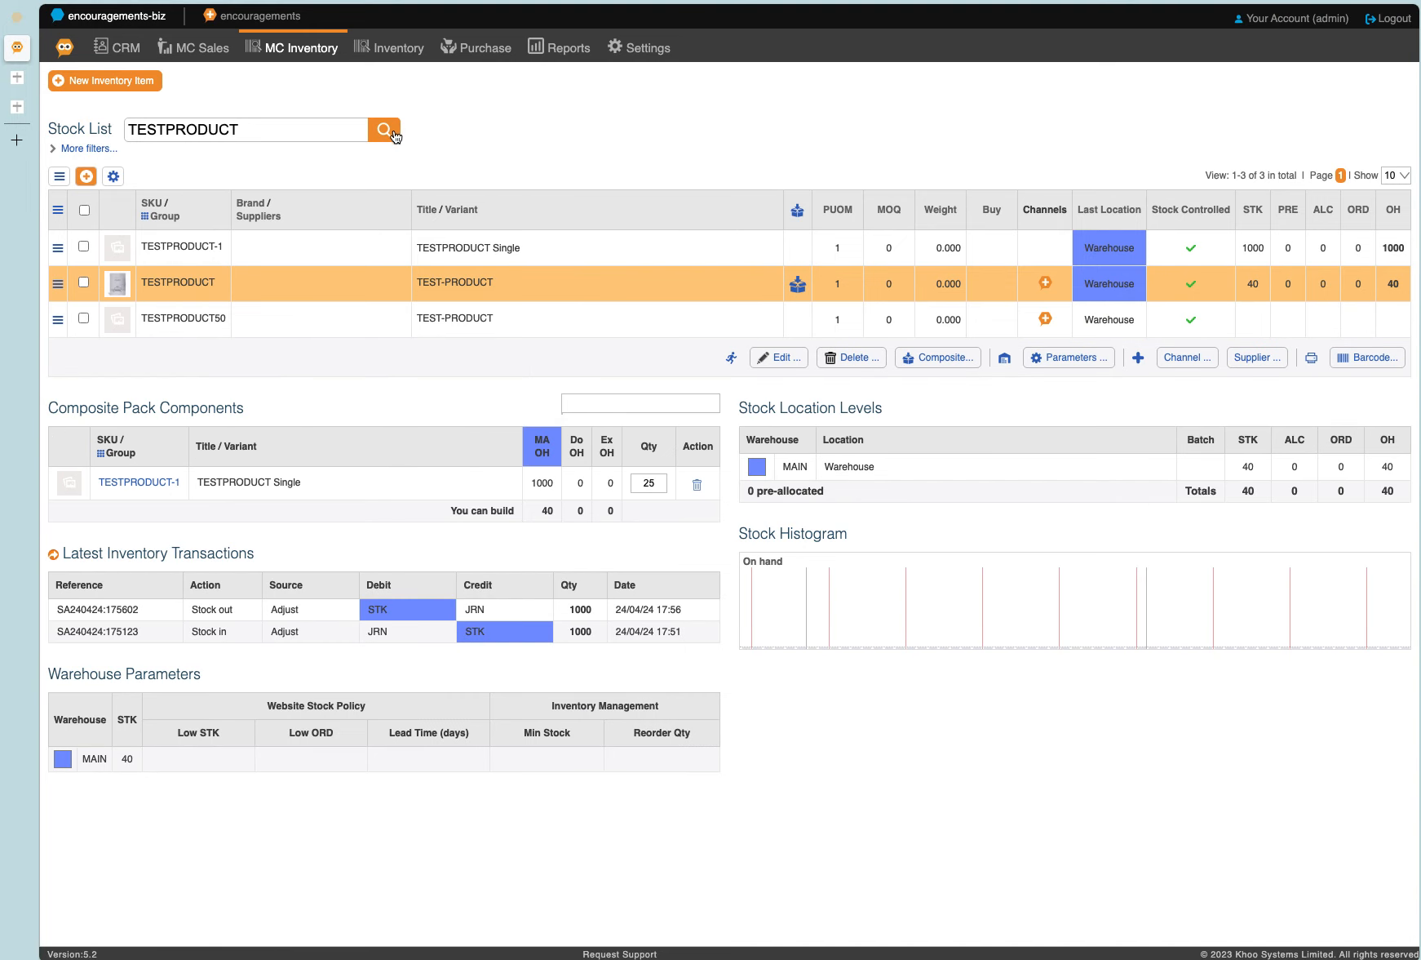
left_click(324, 329)
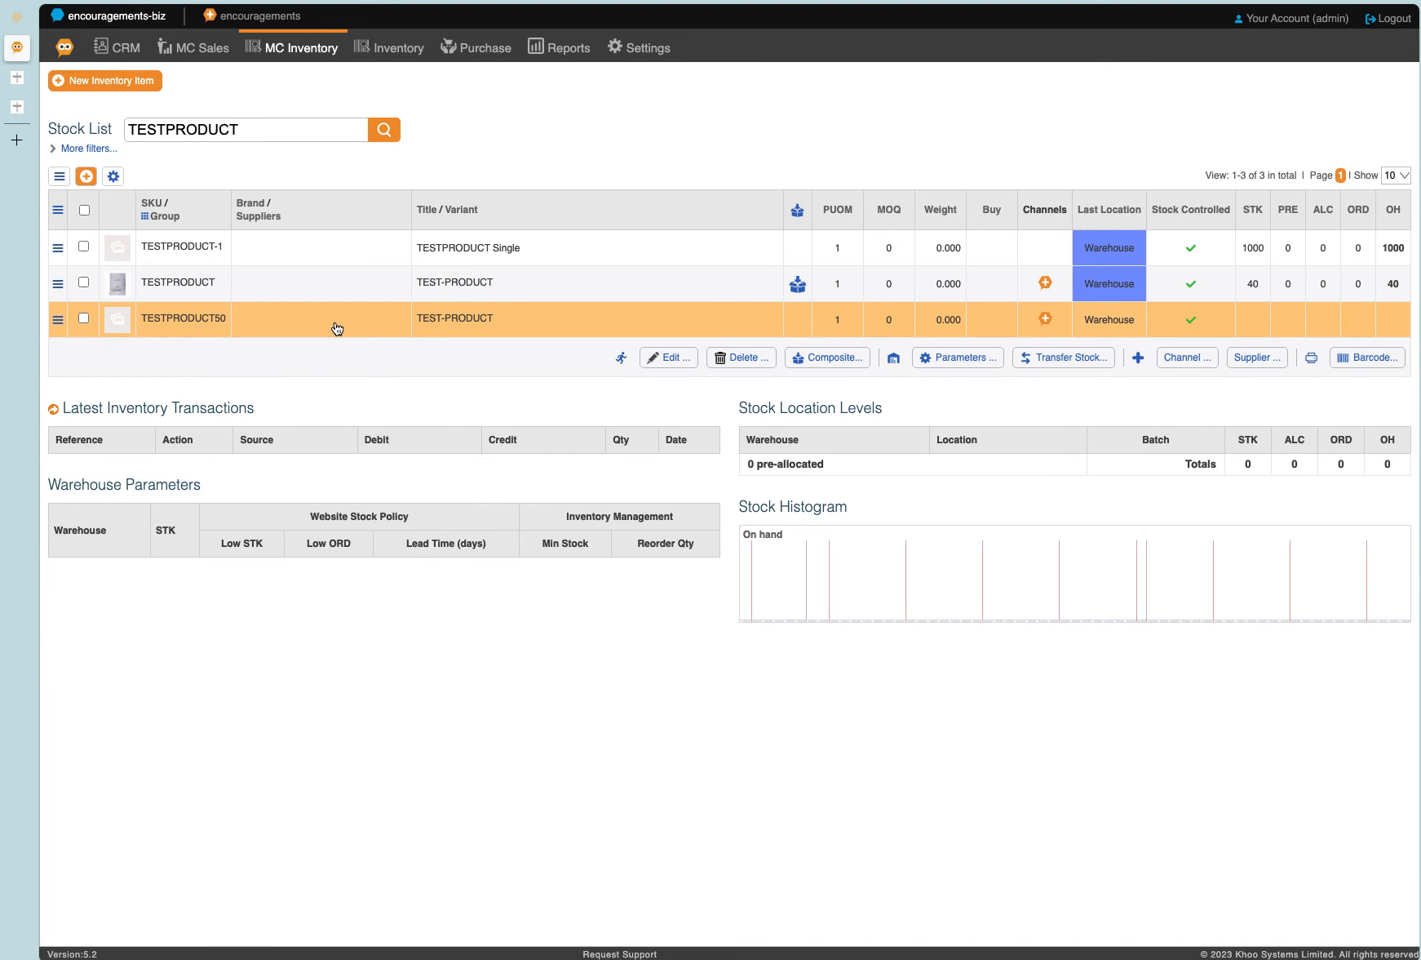
left_click(688, 360)
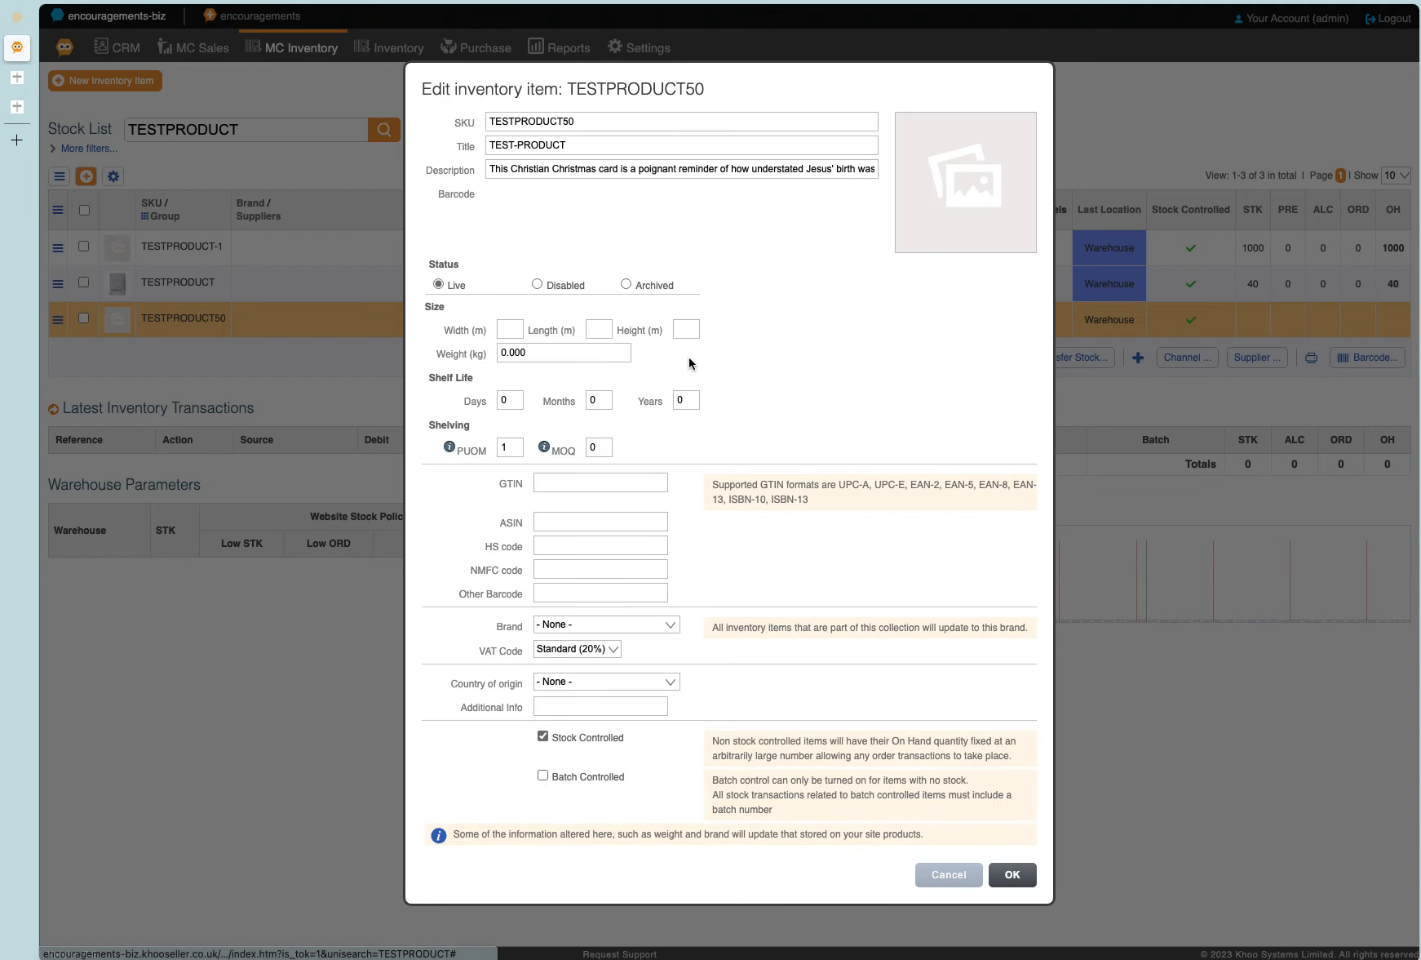
left_click(616, 146)
type("50")
key("Return")
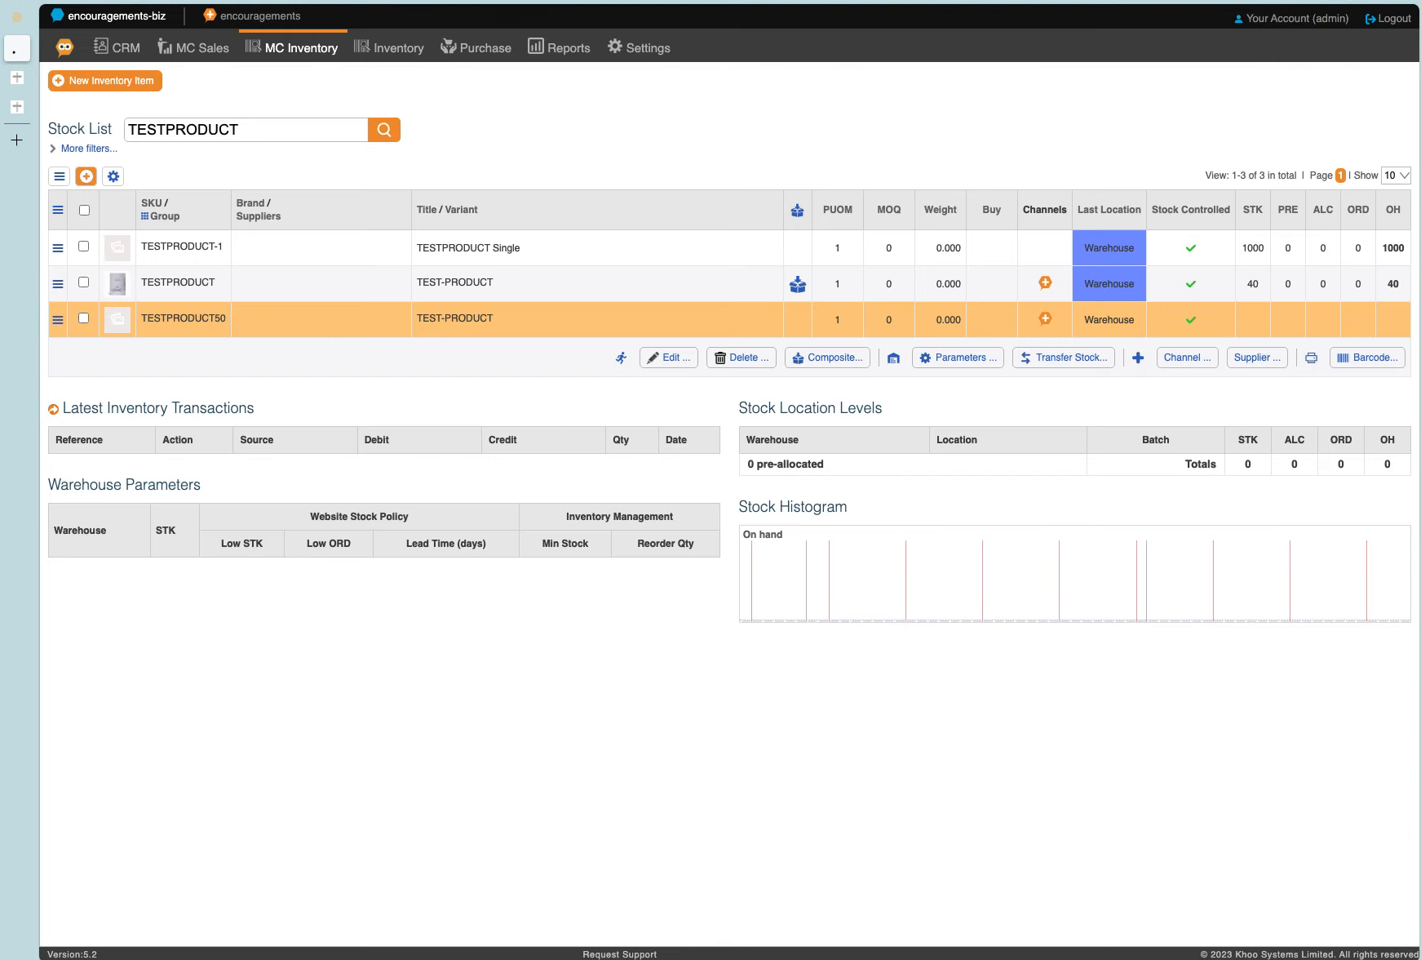
Search the stock list for TESTPRODUCT and set the TESTPRODUCT50 item's composite type to Pack.
double_click(319, 136)
type("TESTPRODUCT")
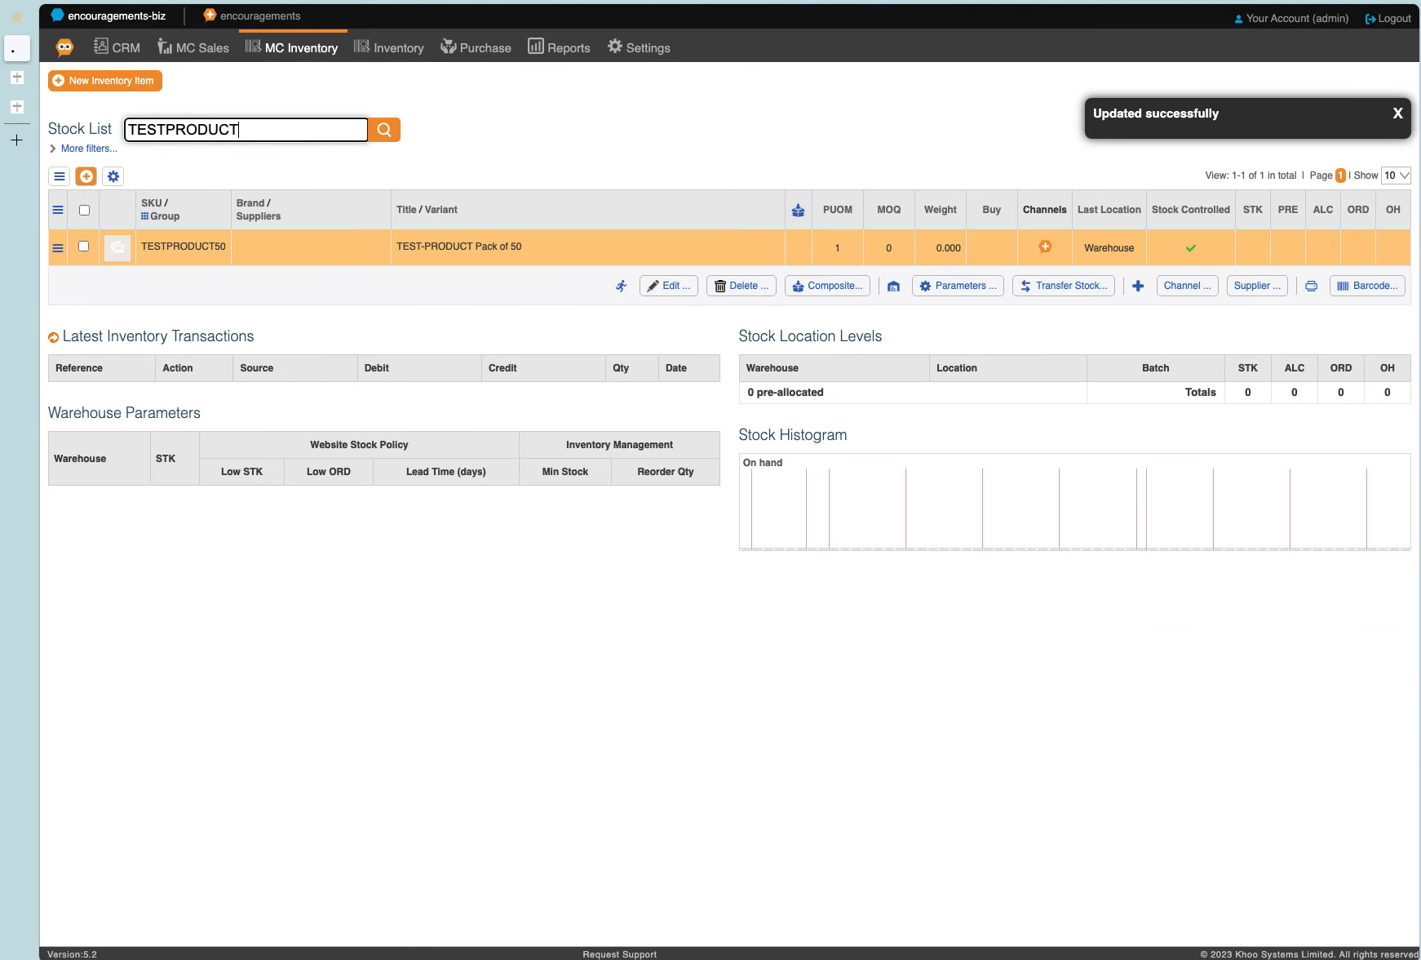
key("Return")
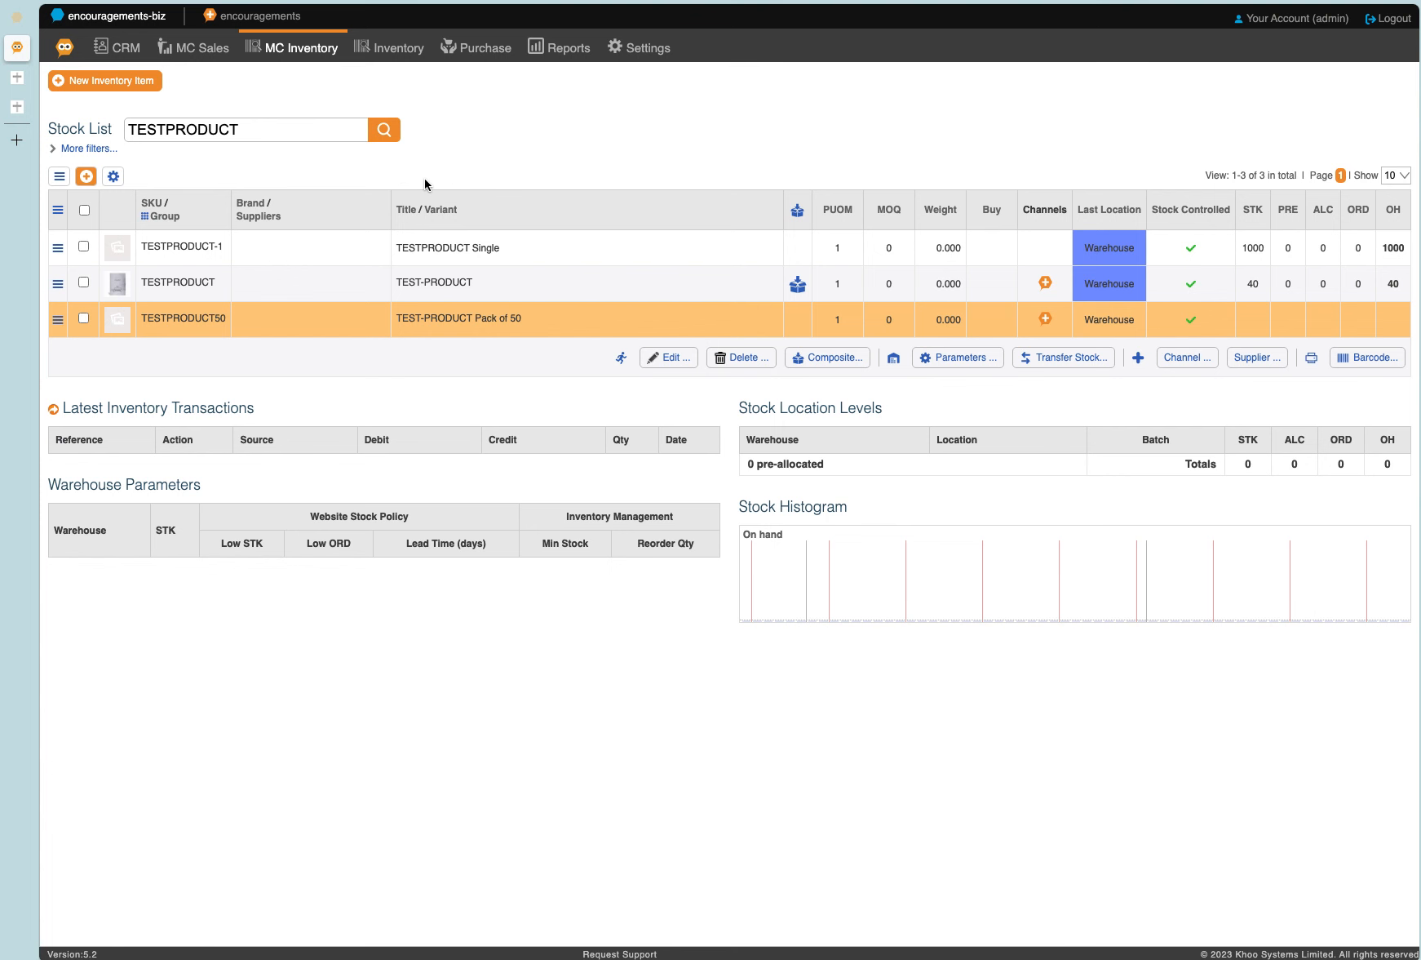
left_click(847, 362)
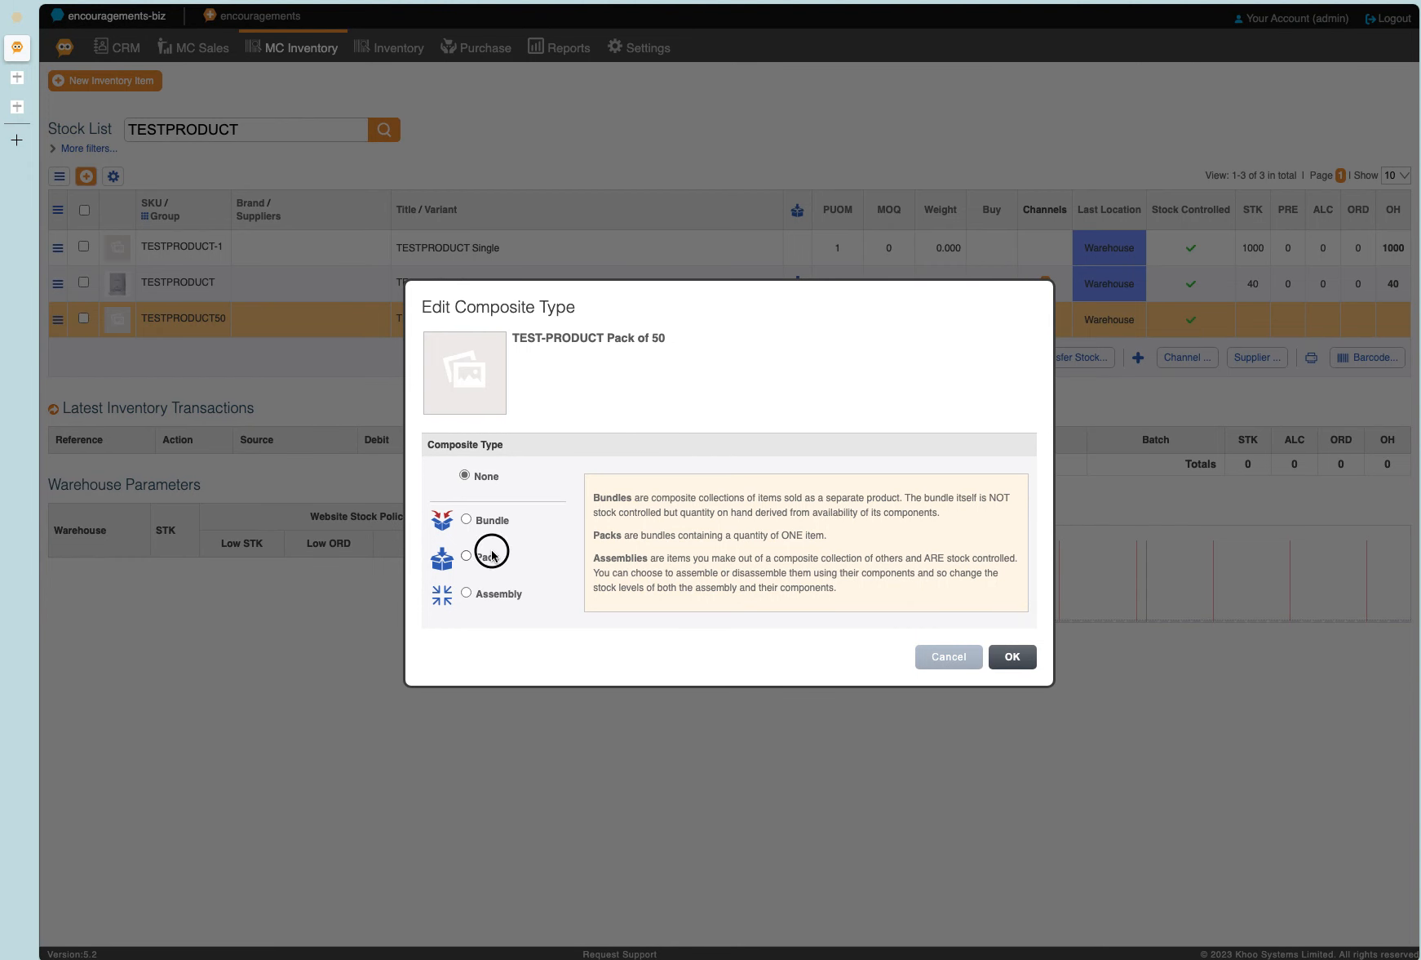
left_click(1030, 656)
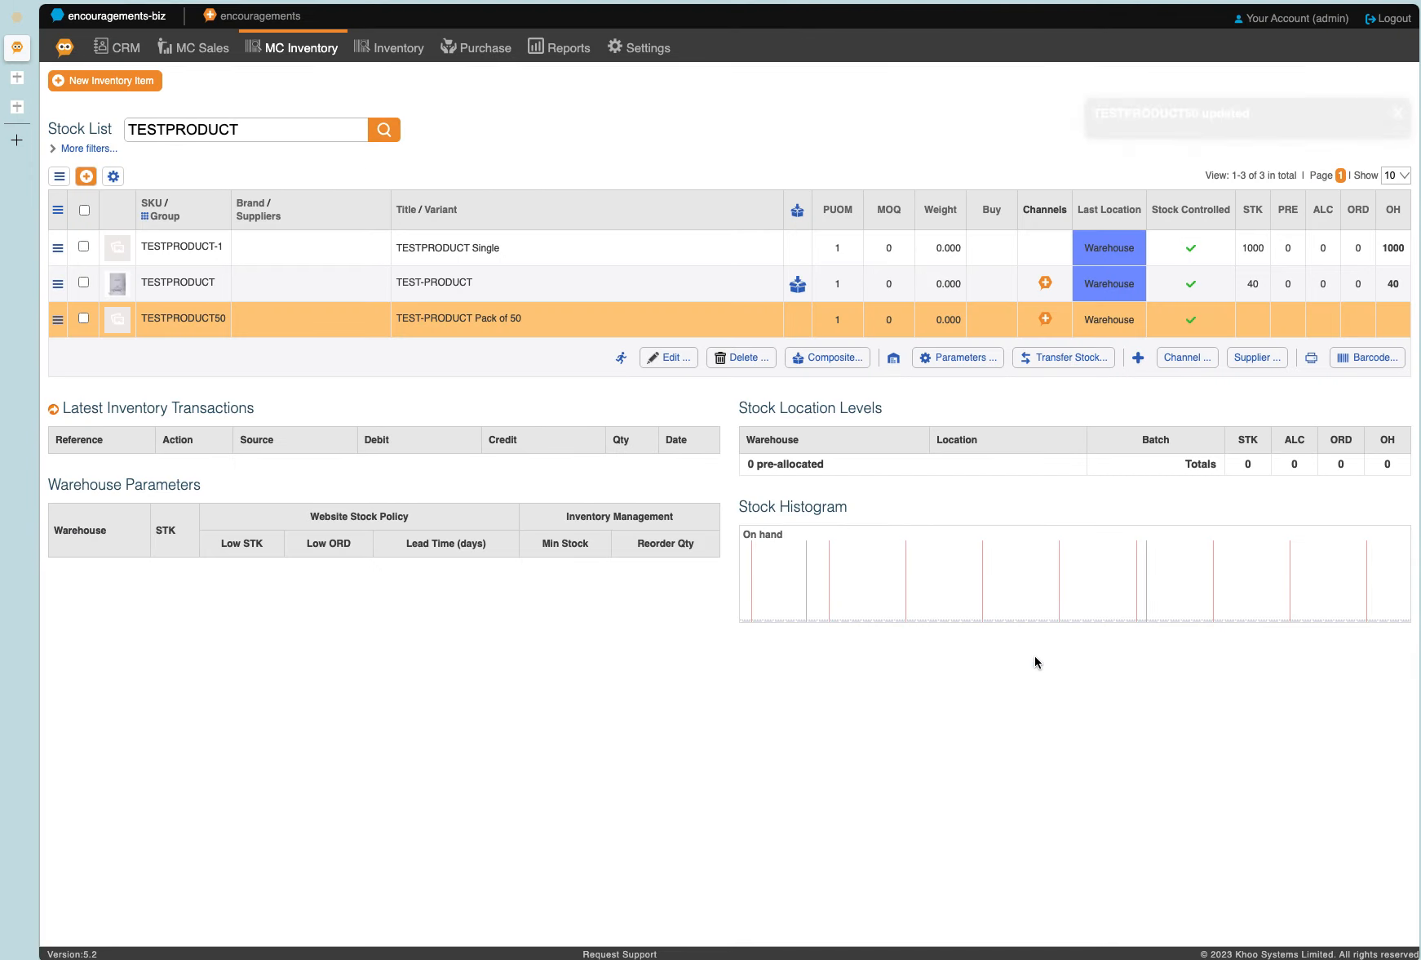
Add TESTPRODUCT-1 as the pack component of TESTPRODUCT50 with a quantity of 50 and refresh the stock list.
left_click(684, 531)
left_click(259, 128)
type("TESTPRODUCT")
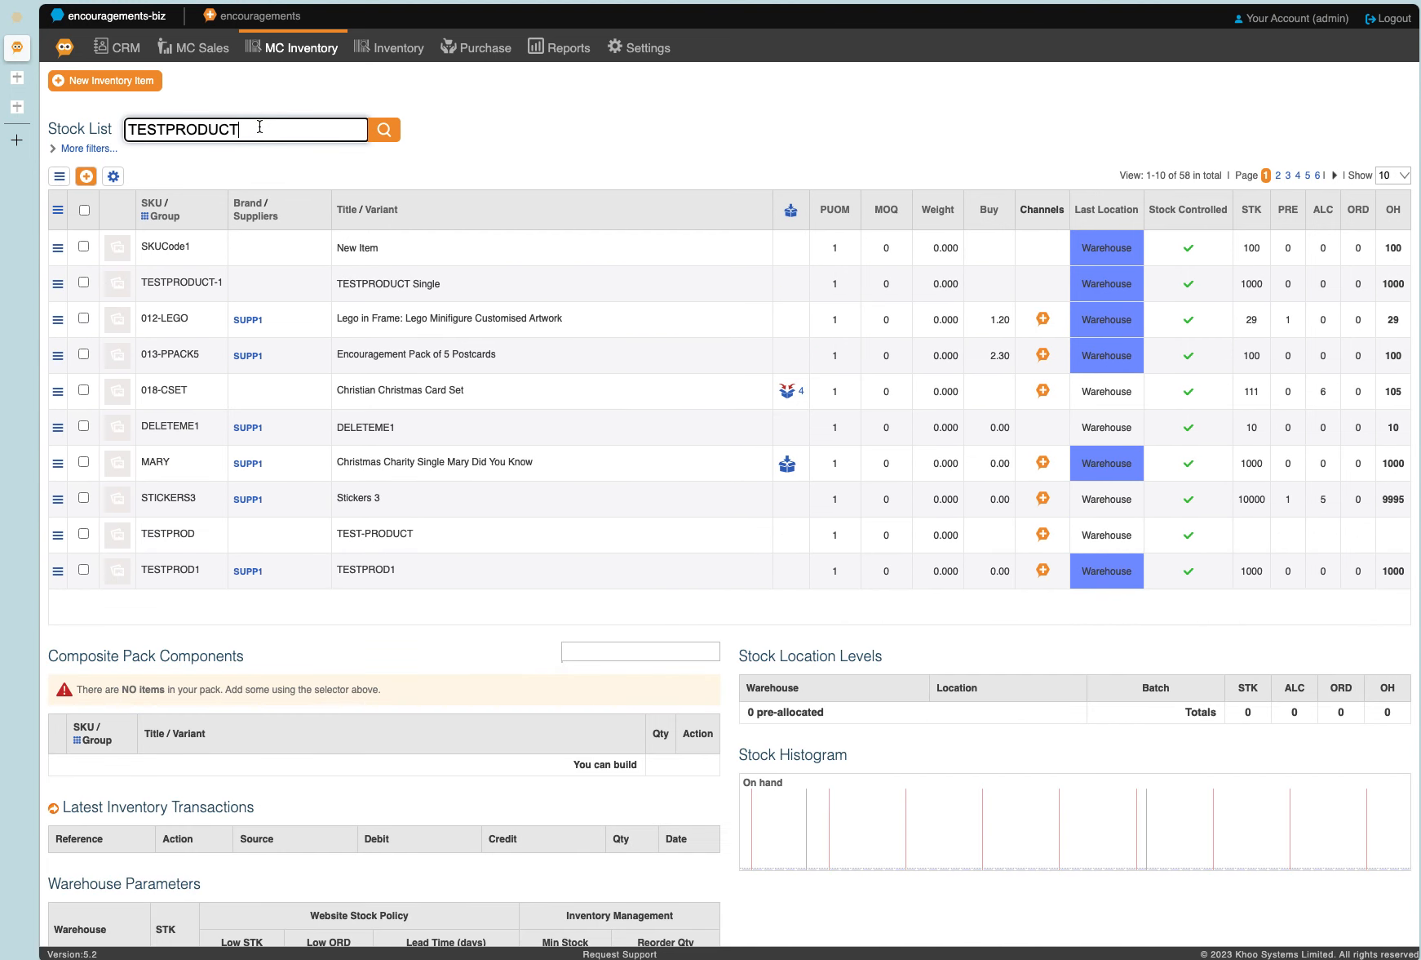
key("Return")
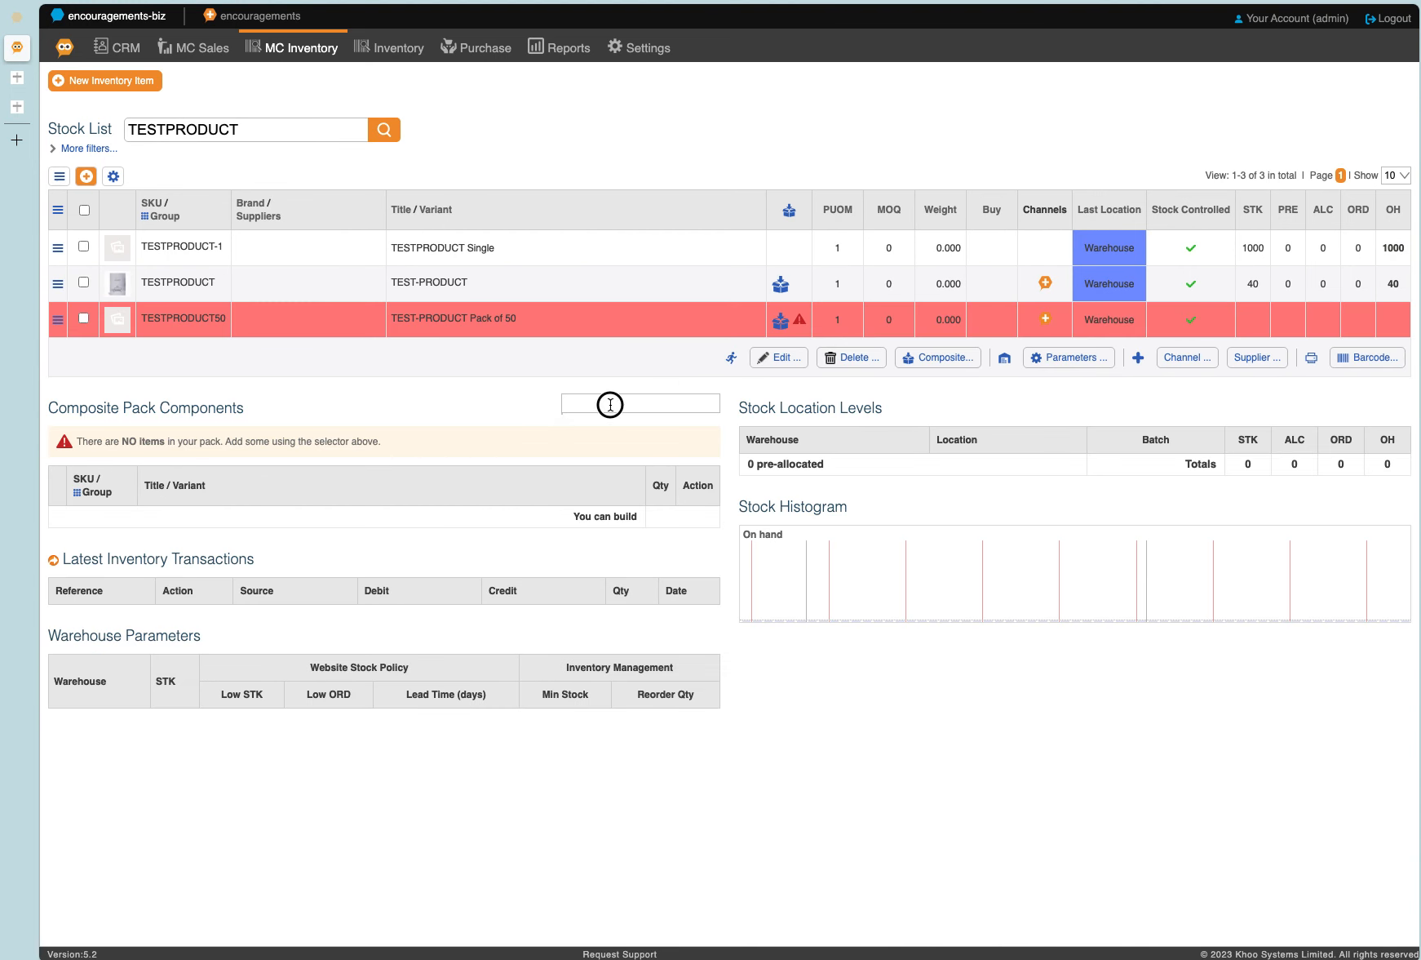
left_click(616, 403)
type("TESTPRODUCT")
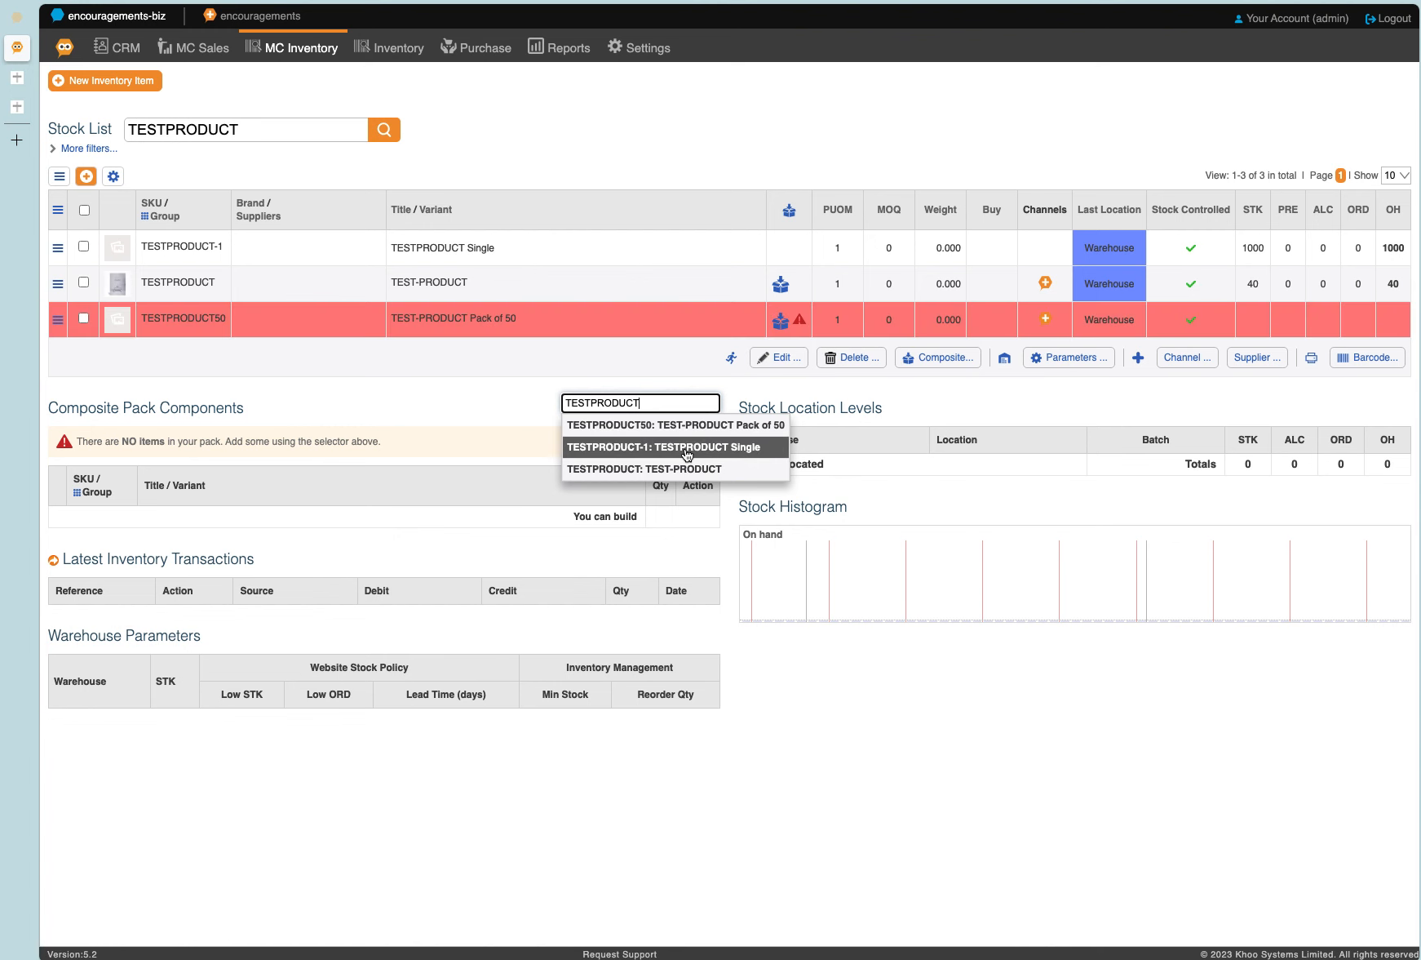
left_click(687, 451)
double_click(648, 482)
type("50")
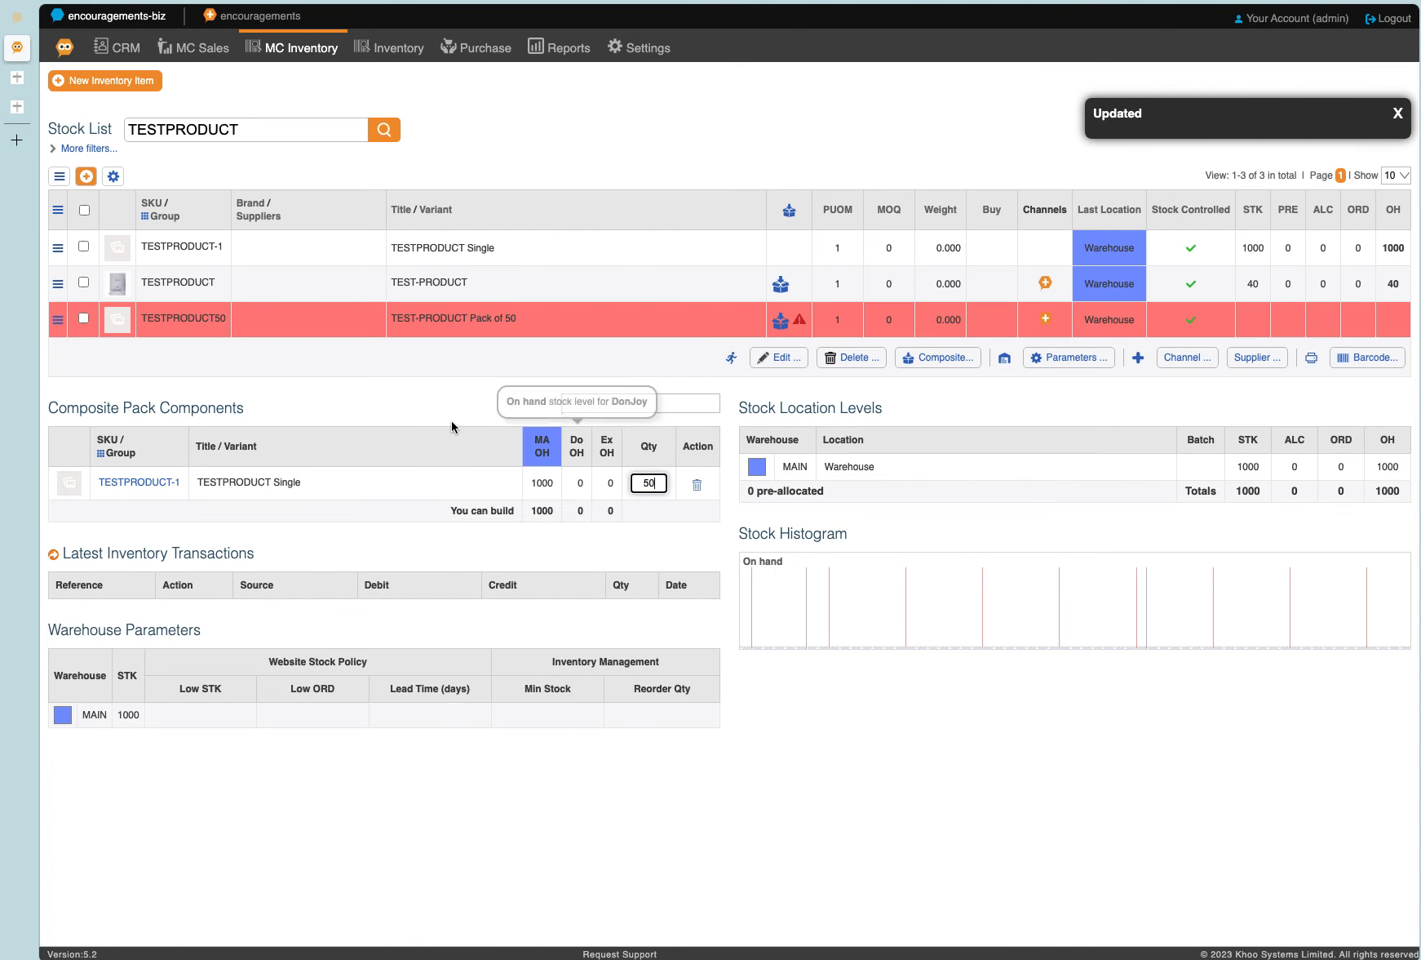
key("Return")
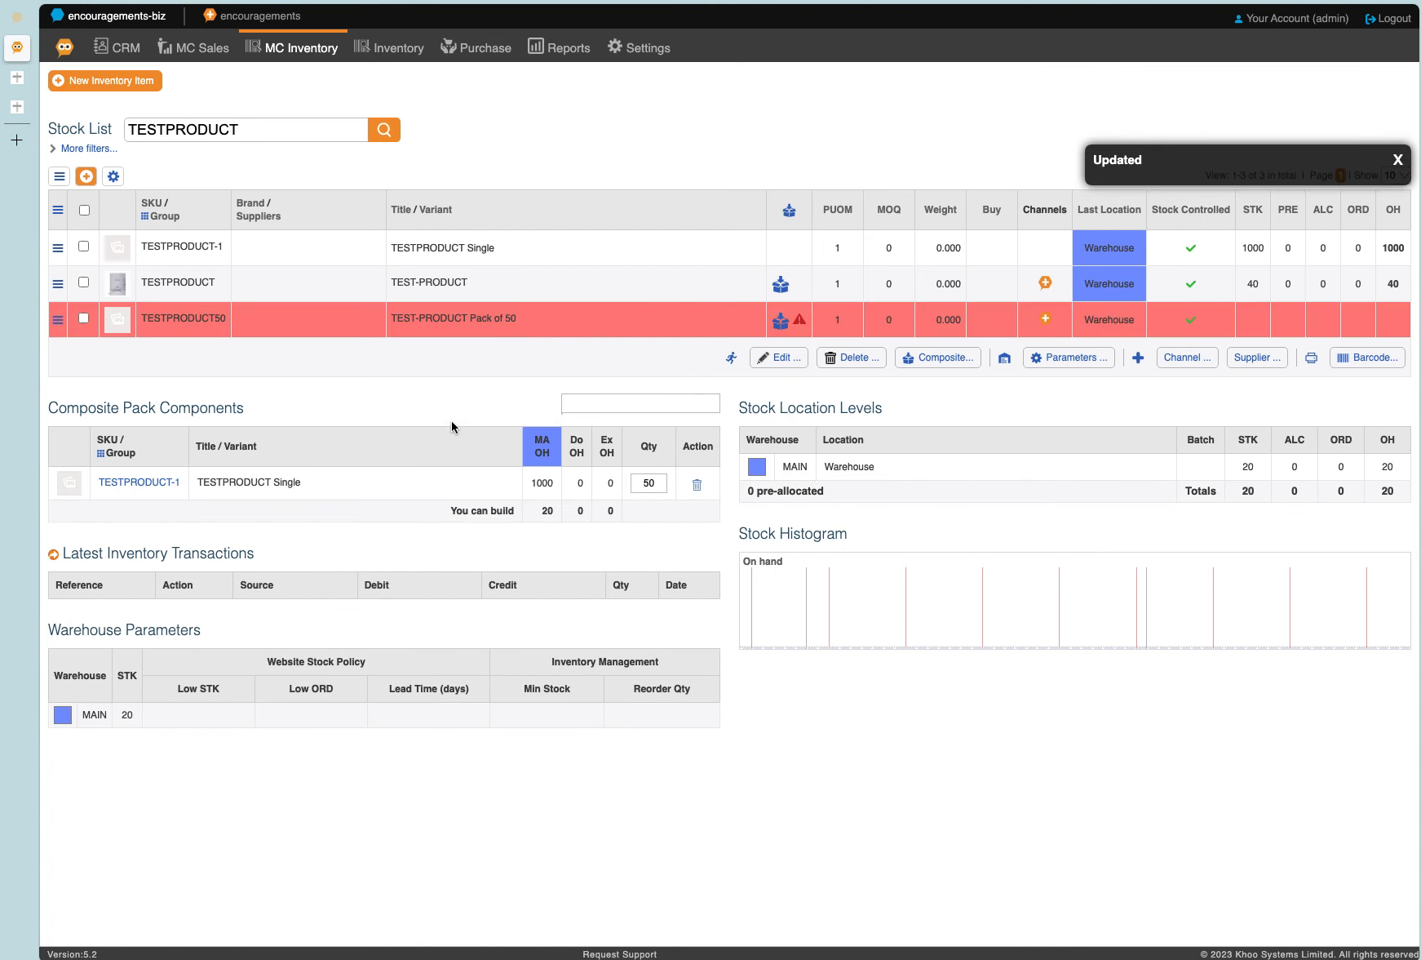
left_click(785, 72)
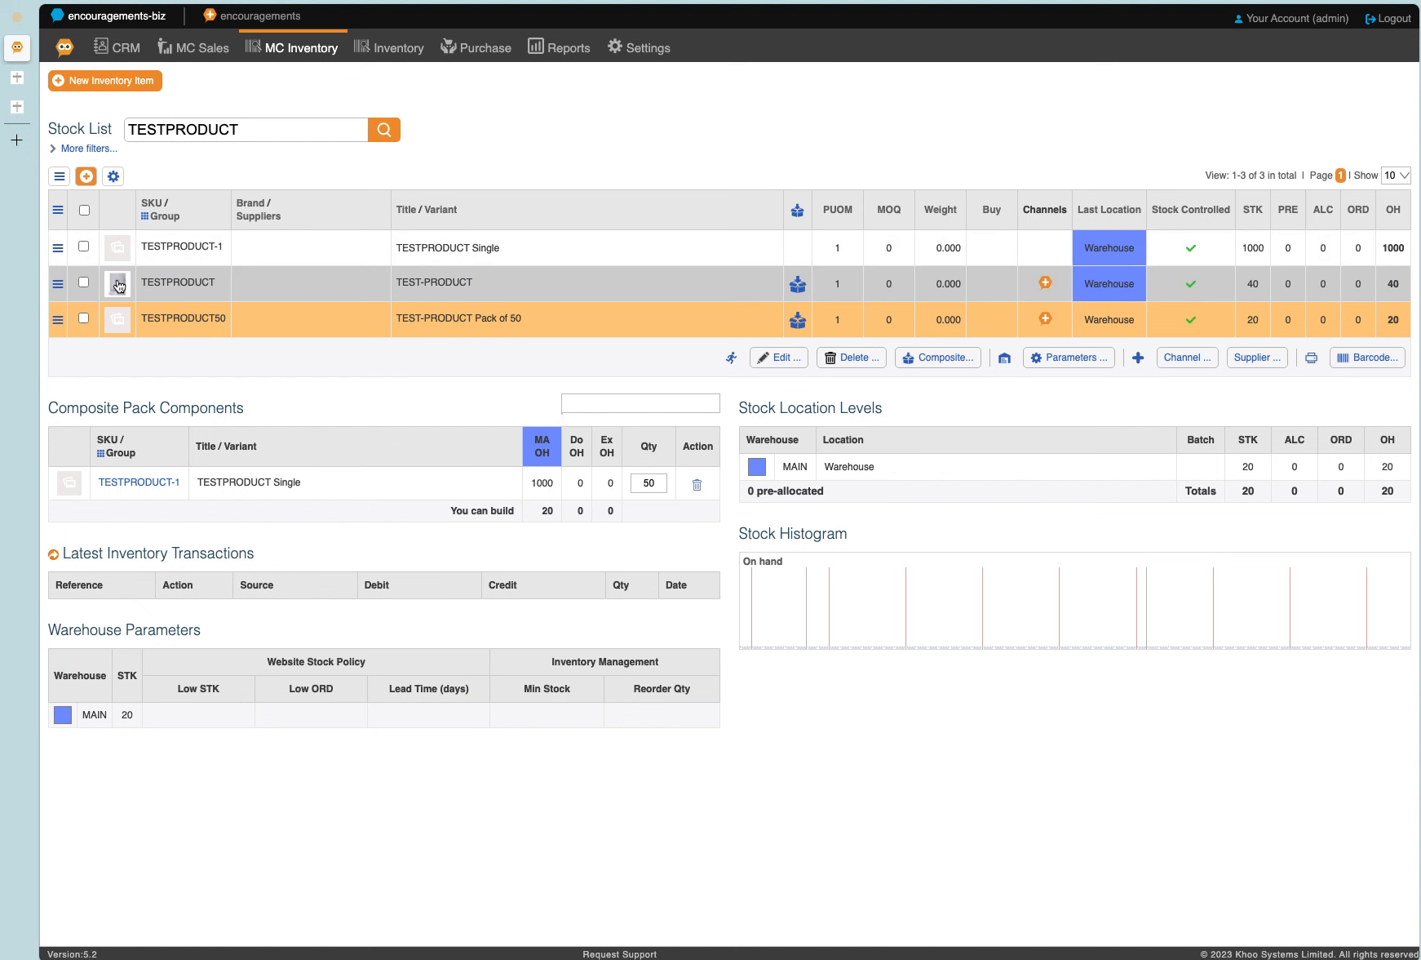
Change the TESTPRODUCT inventory item's title to "TEST-PRODUCT Pack of 25".
left_click(58, 283)
left_click(110, 304)
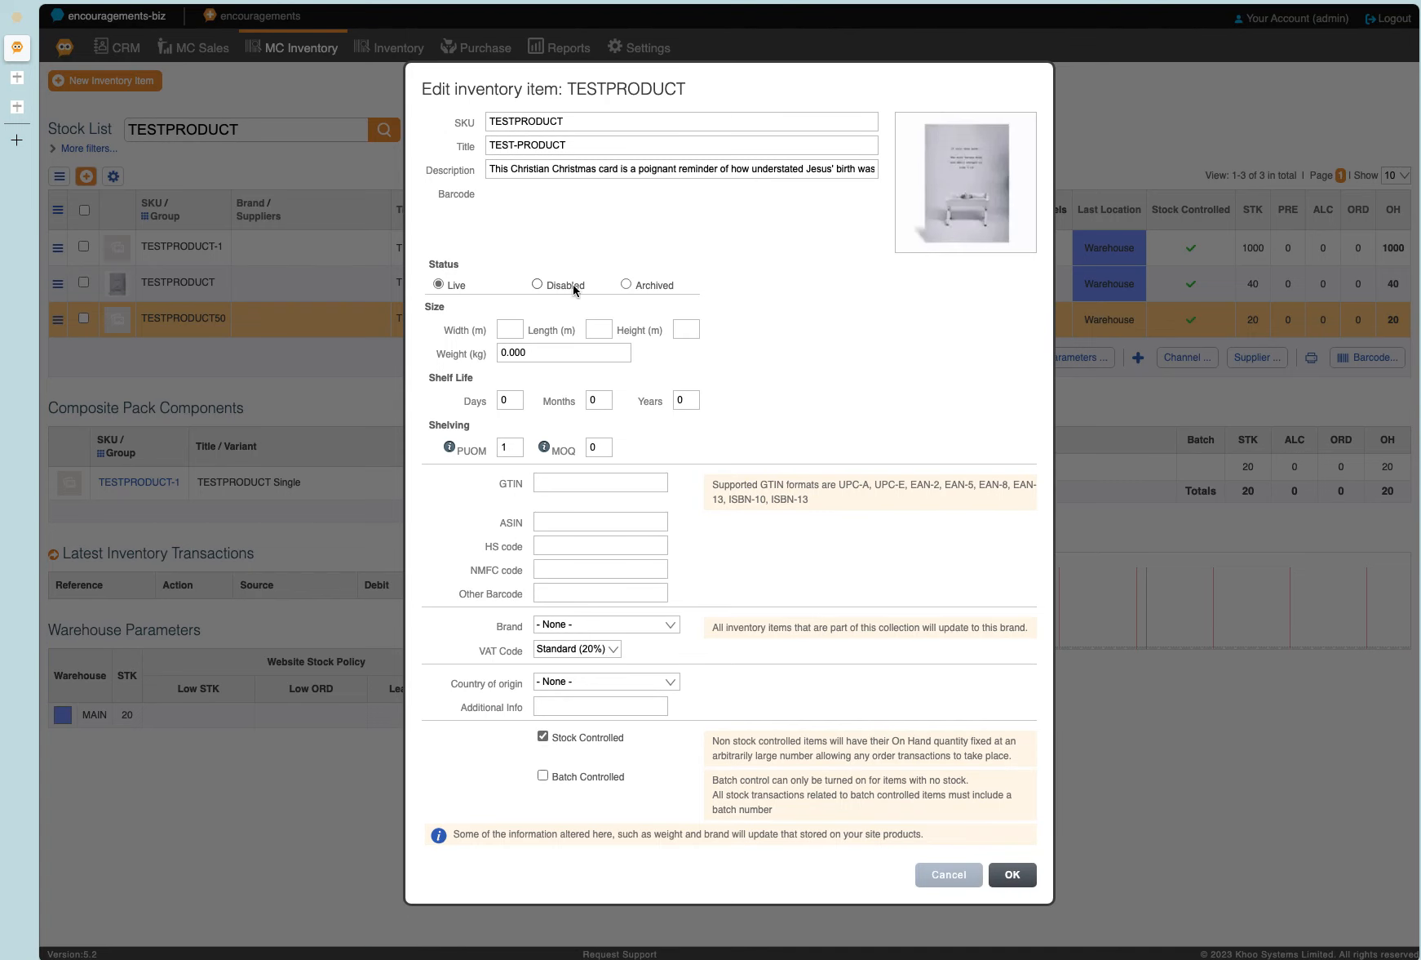
left_click(626, 147)
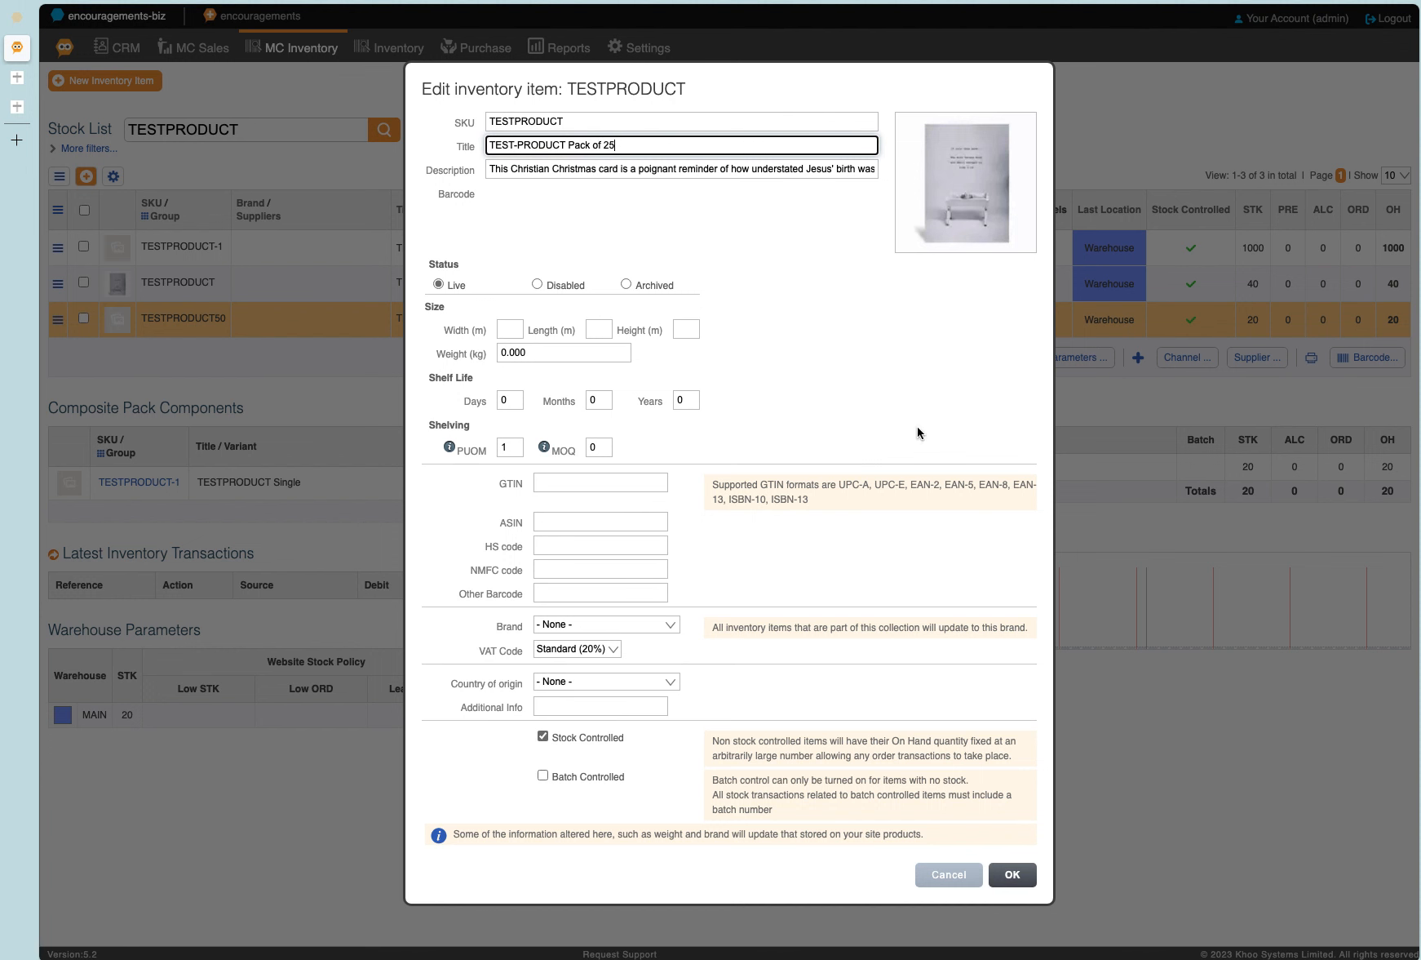
left_click(1011, 881)
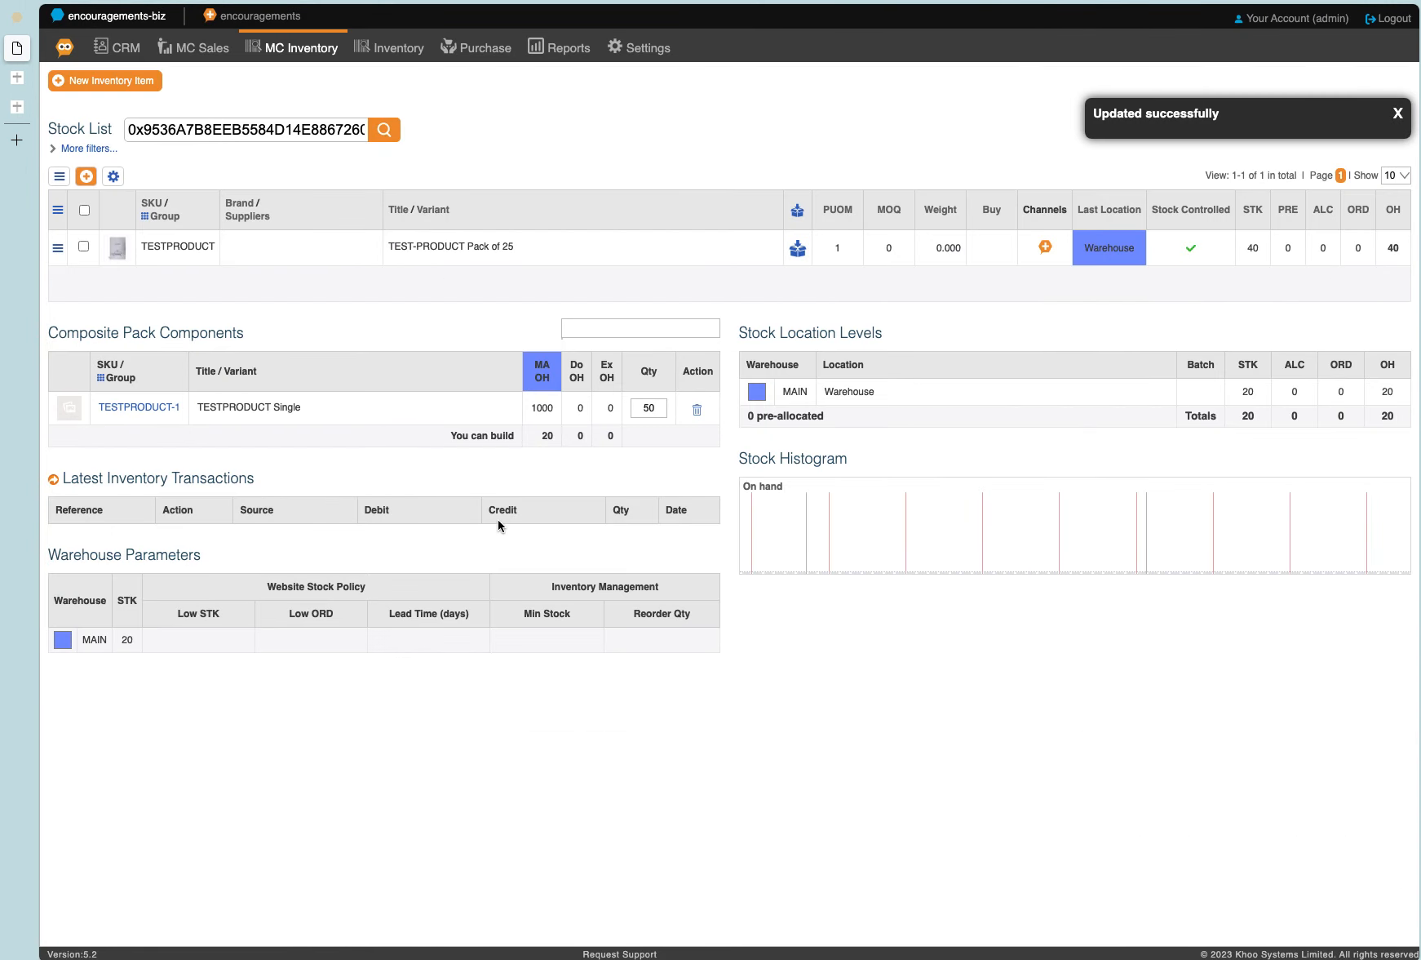
Find the TESTPRODUCT items in the stock list and adjust TESTPRODUCT-1's stock quantity in the MAIN warehouse to 450.
double_click(296, 132)
type("TESTPRODUCT")
key("Return")
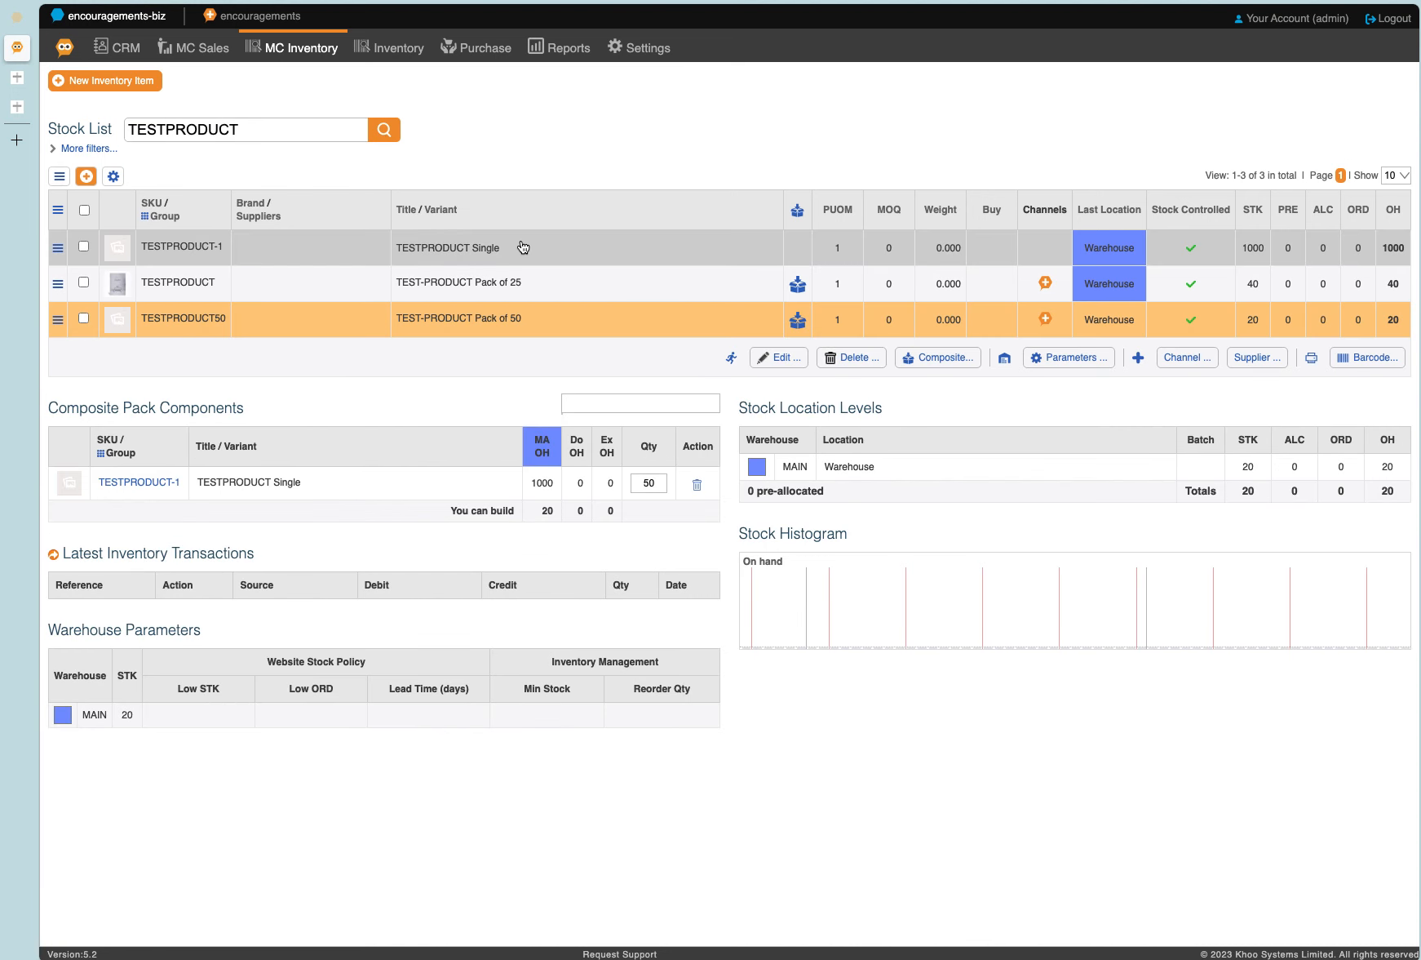
left_click(524, 247)
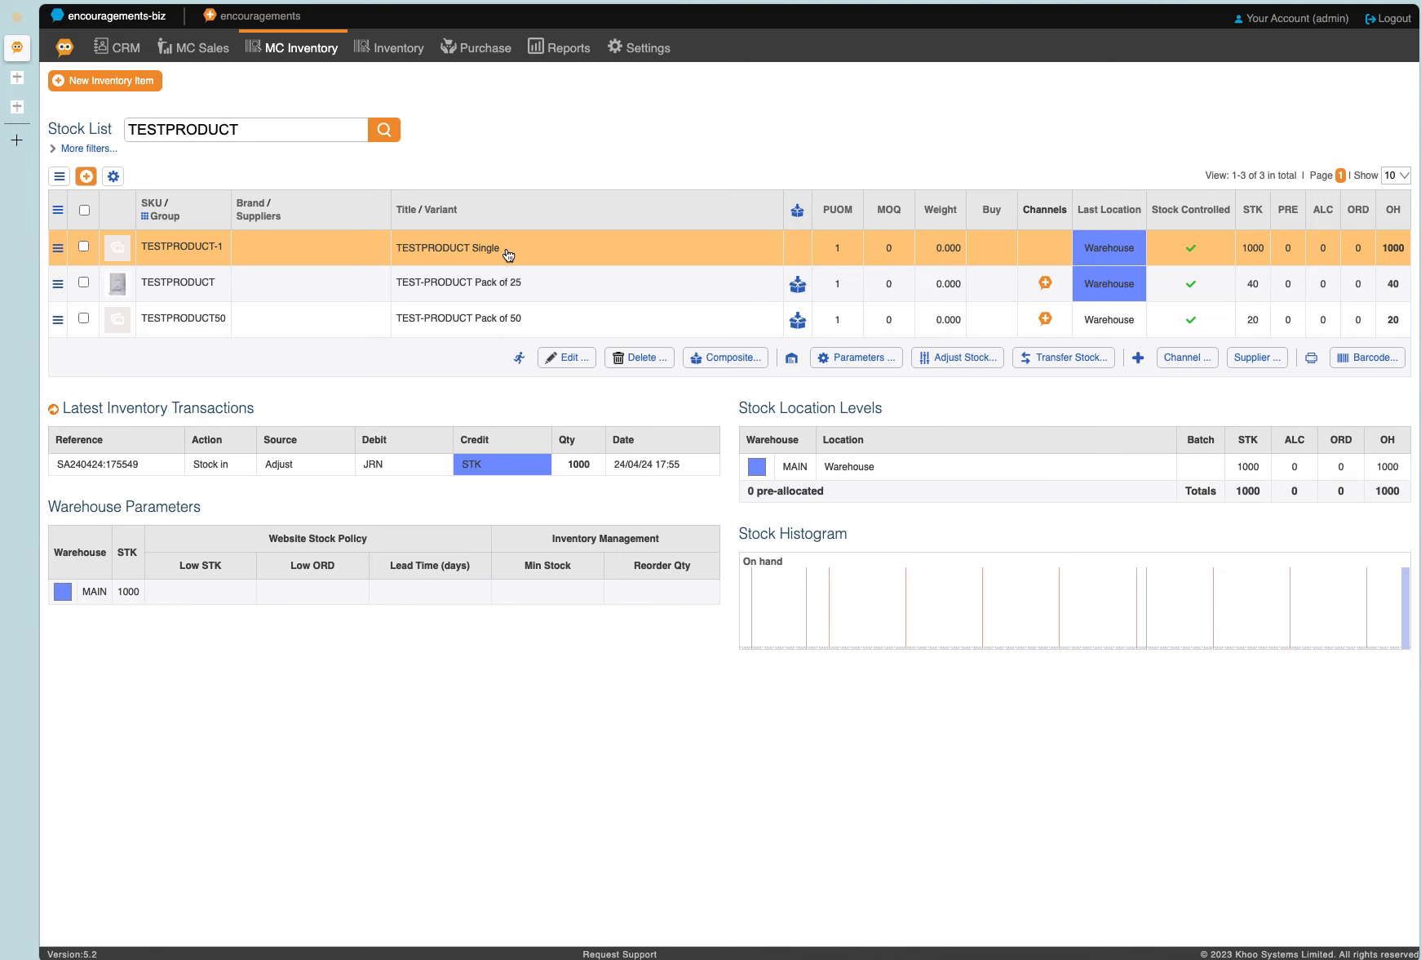
left_click(978, 358)
left_click(475, 522)
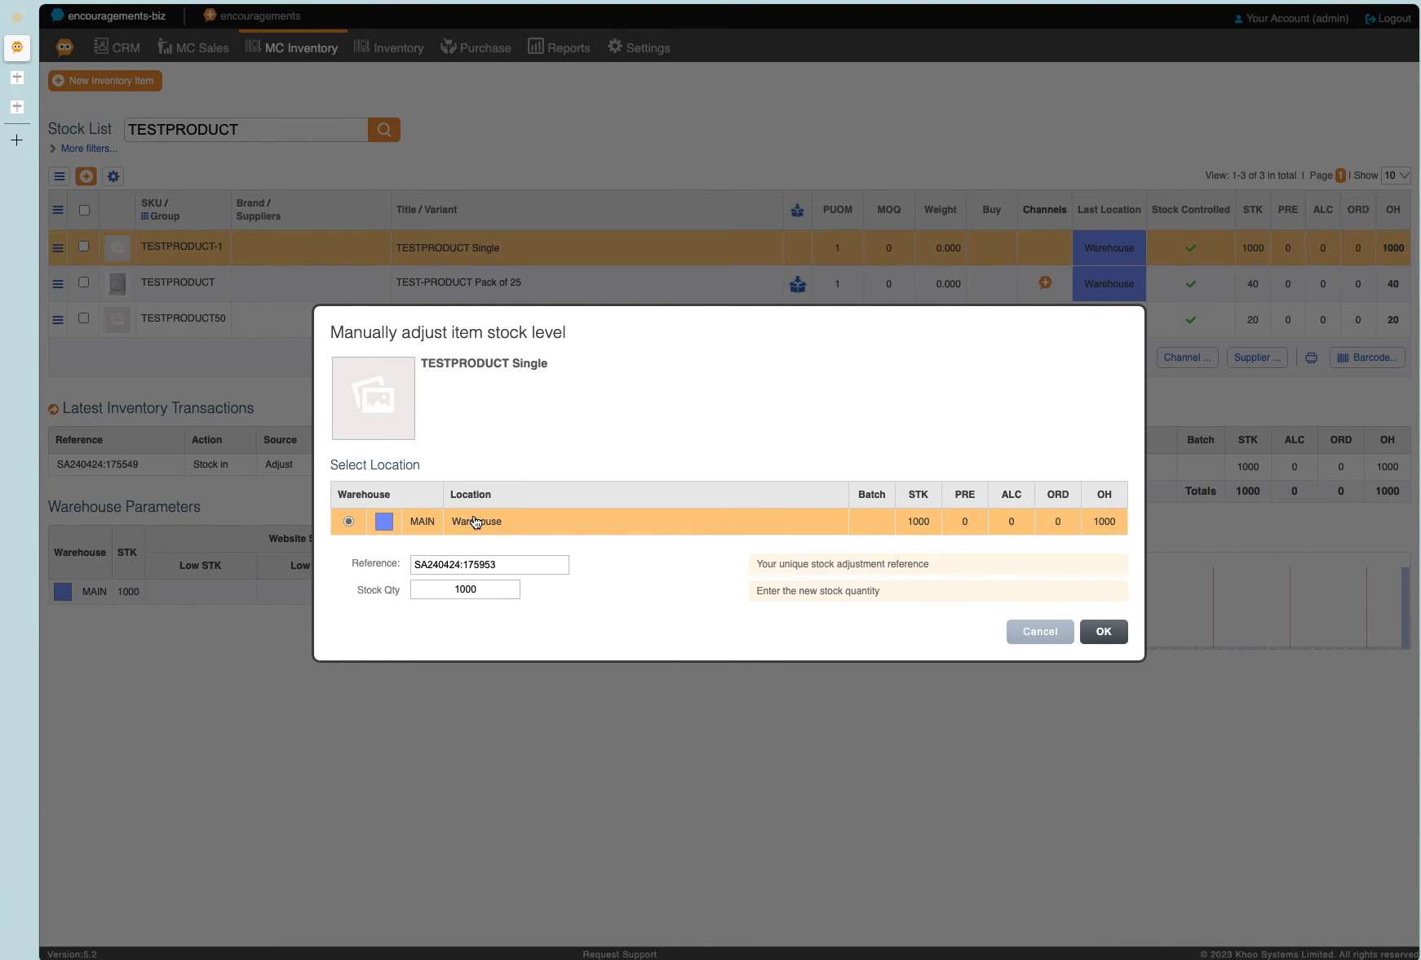
double_click(488, 586)
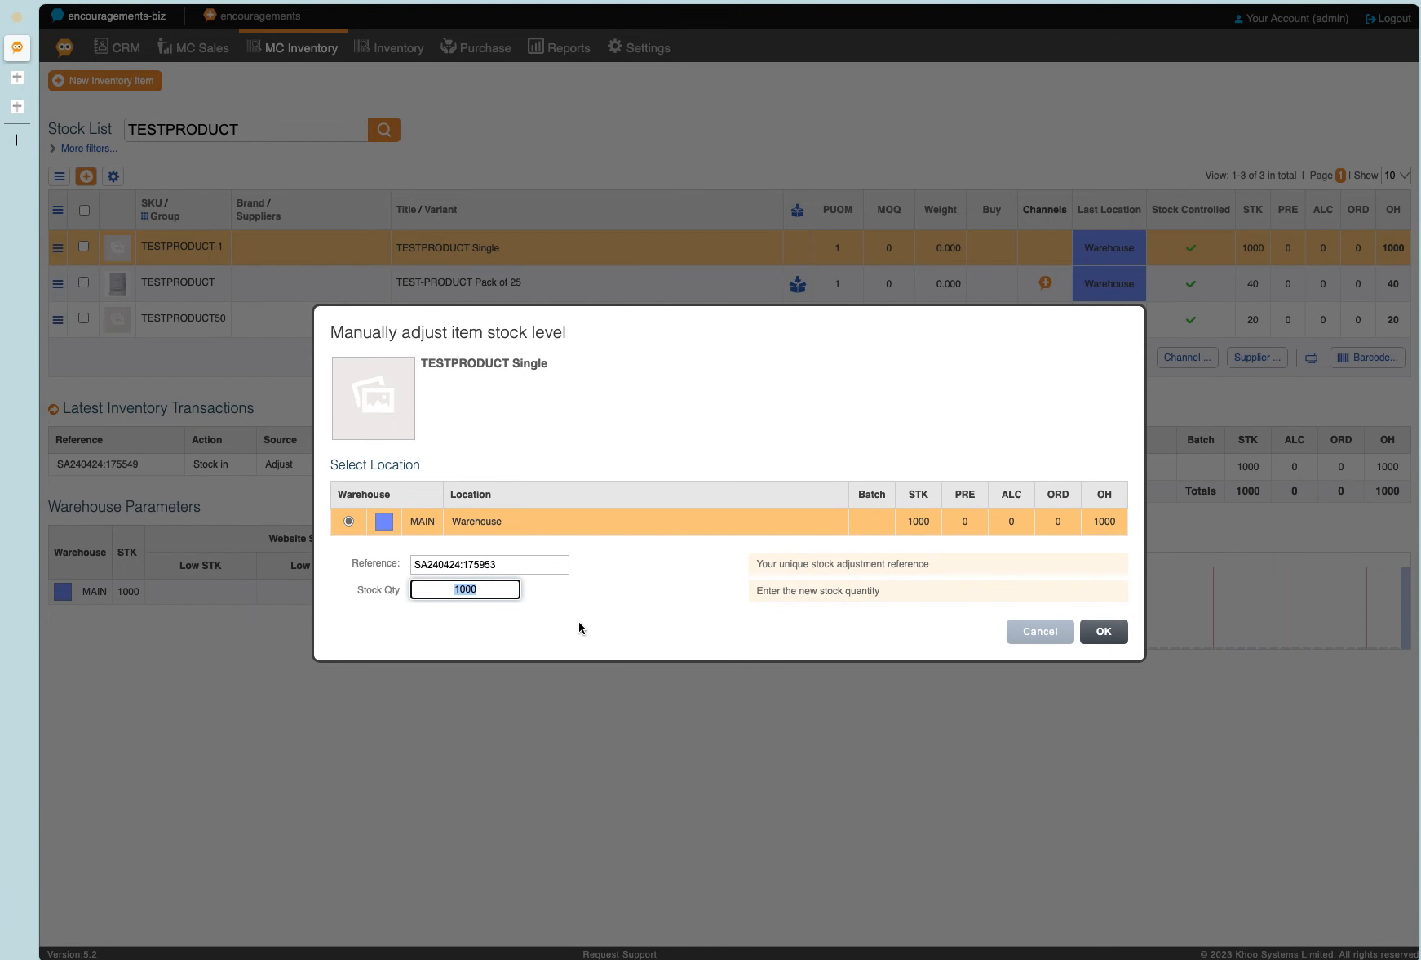
type("450")
left_click(1101, 633)
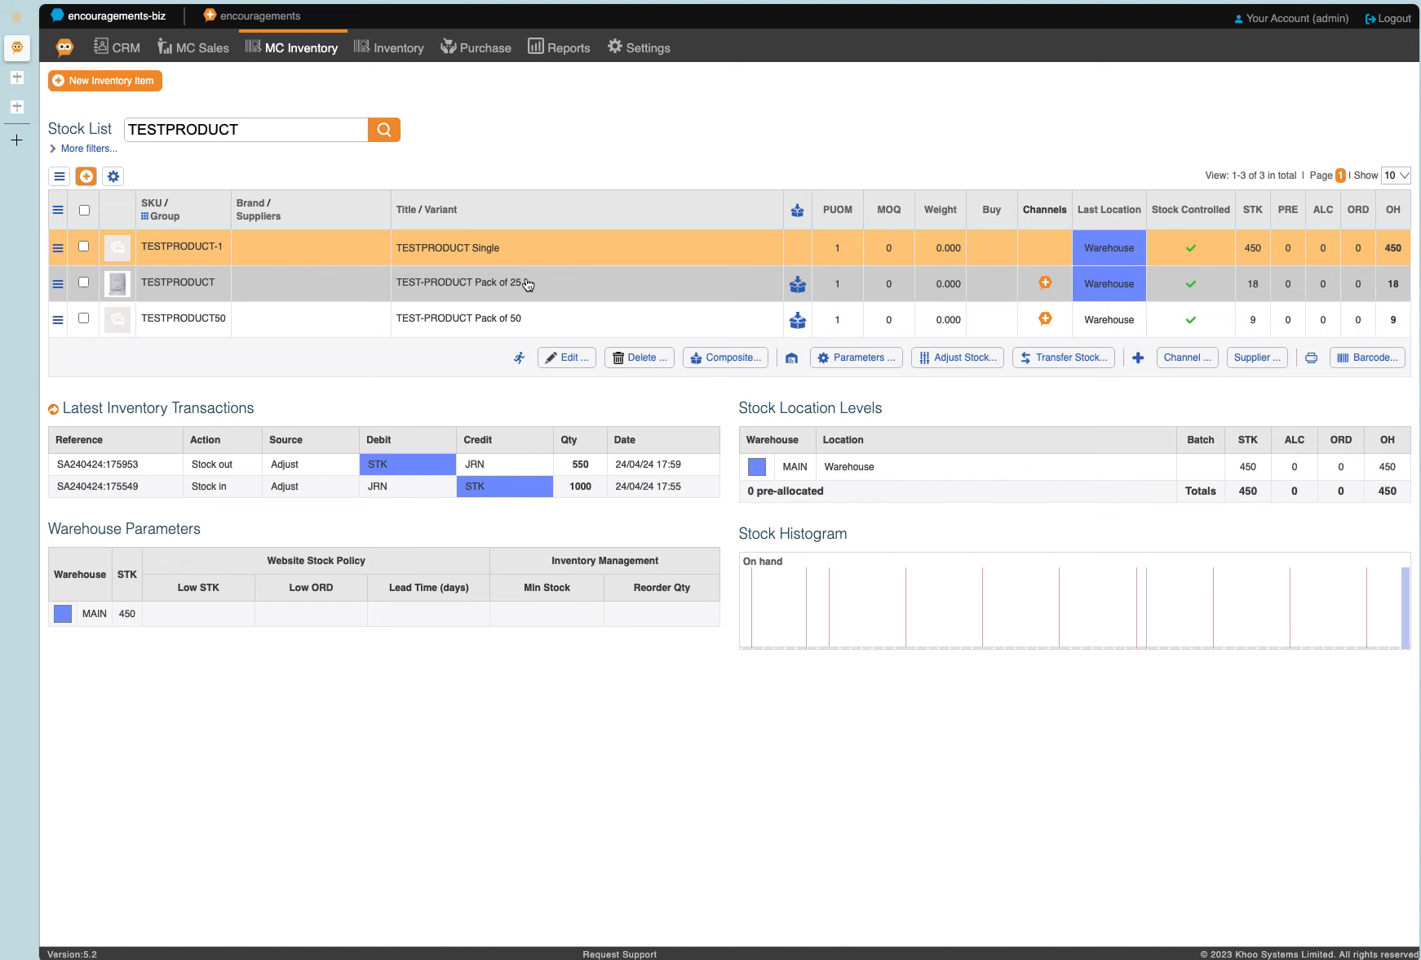
Check the availability of the pack of 25 on the TEST-PRODUCT store page and add 1 more pack to the basket.
left_click(816, 358)
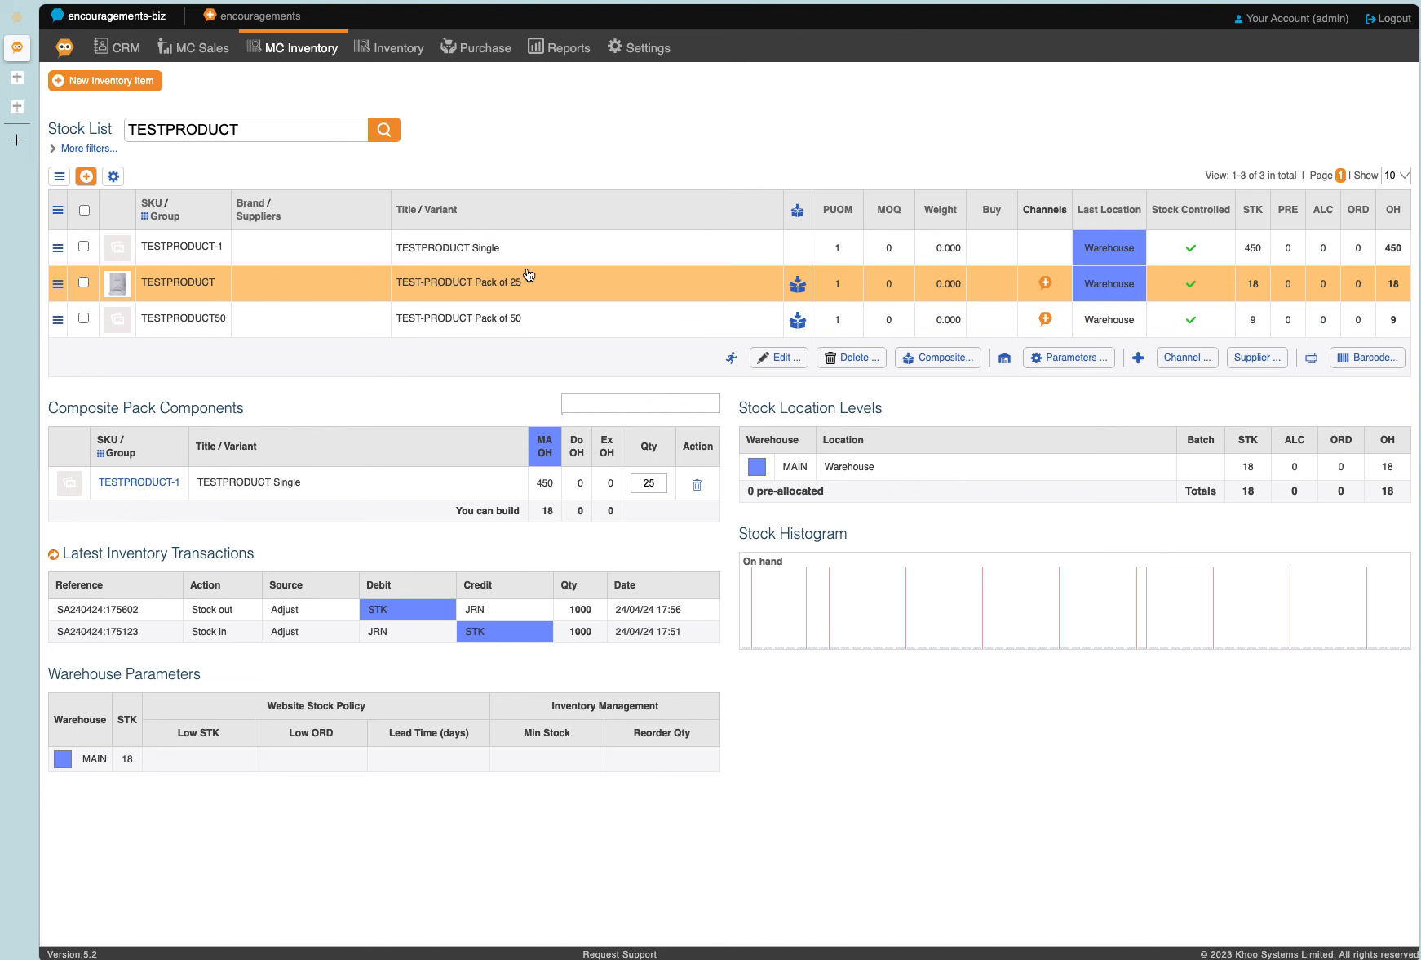
left_click(26, 111)
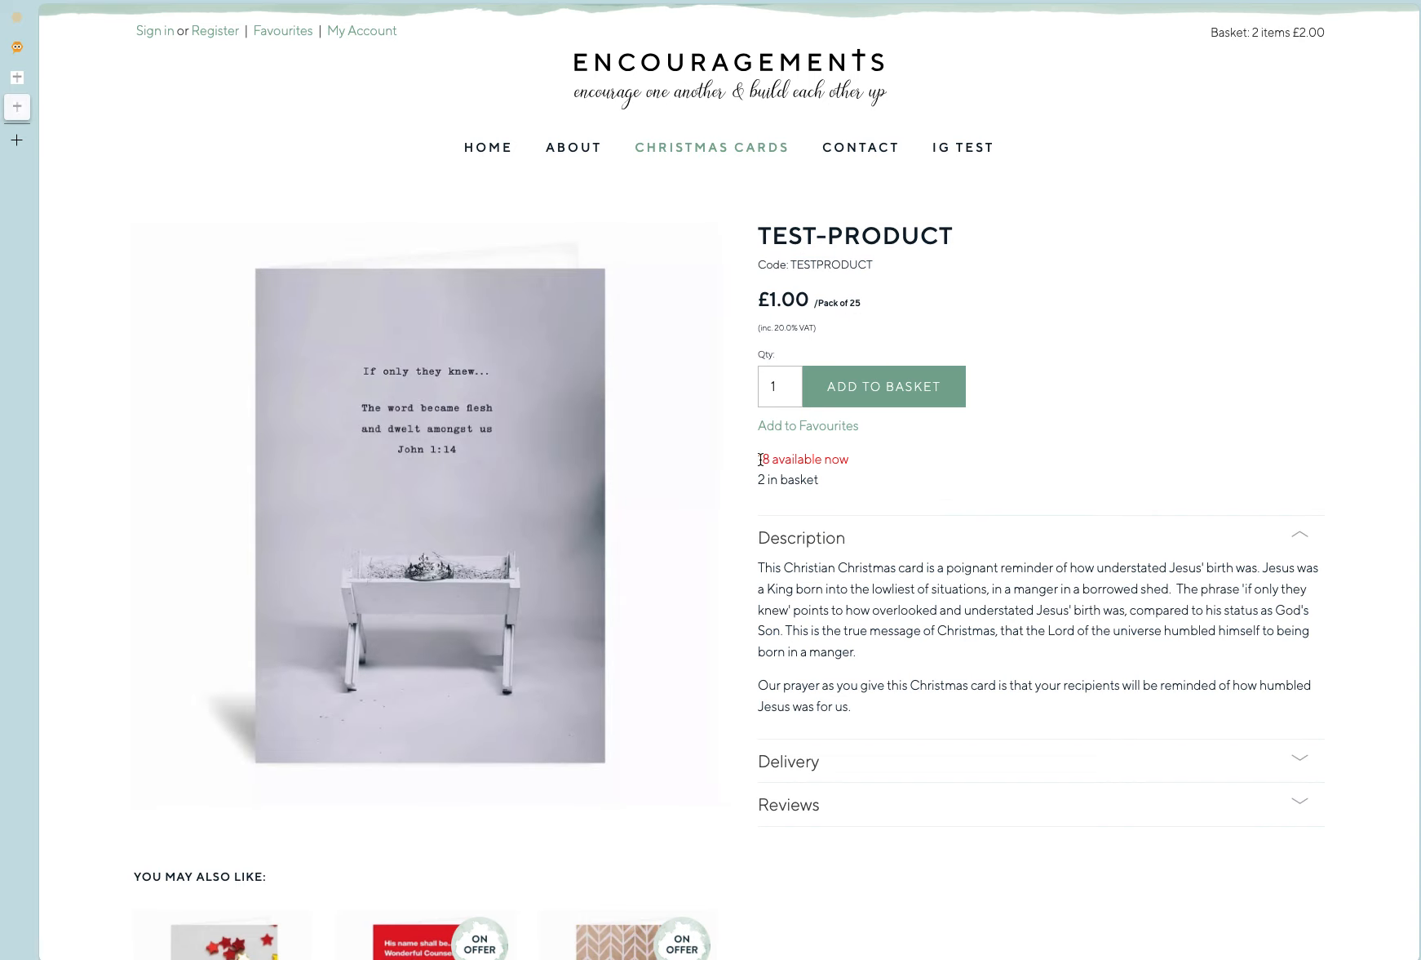
left_click_drag(758, 459, 791, 460)
left_click(864, 499)
left_click(881, 382)
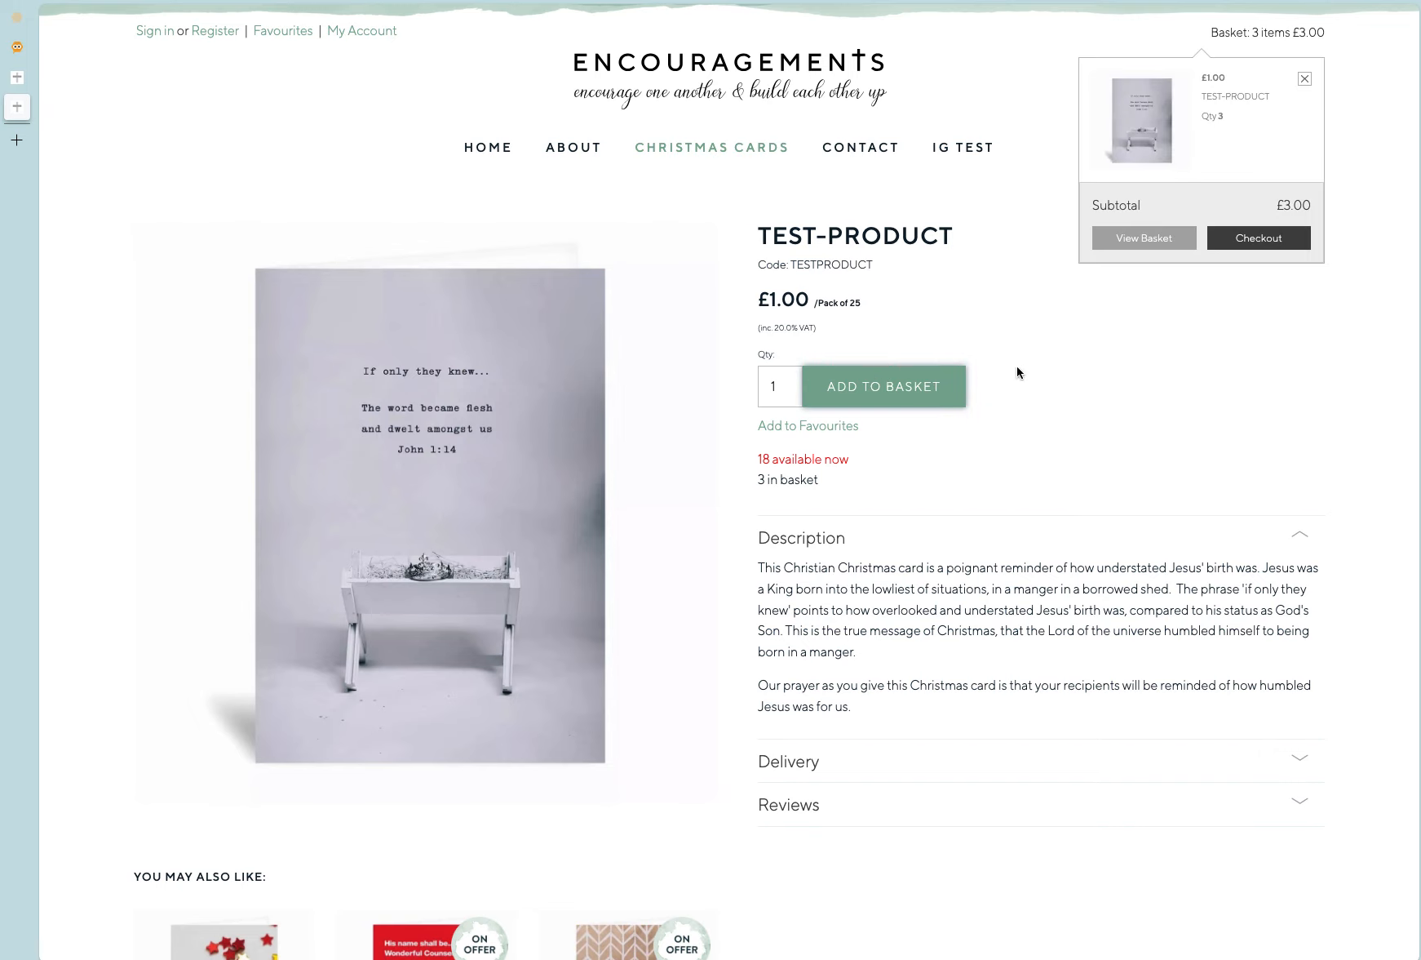